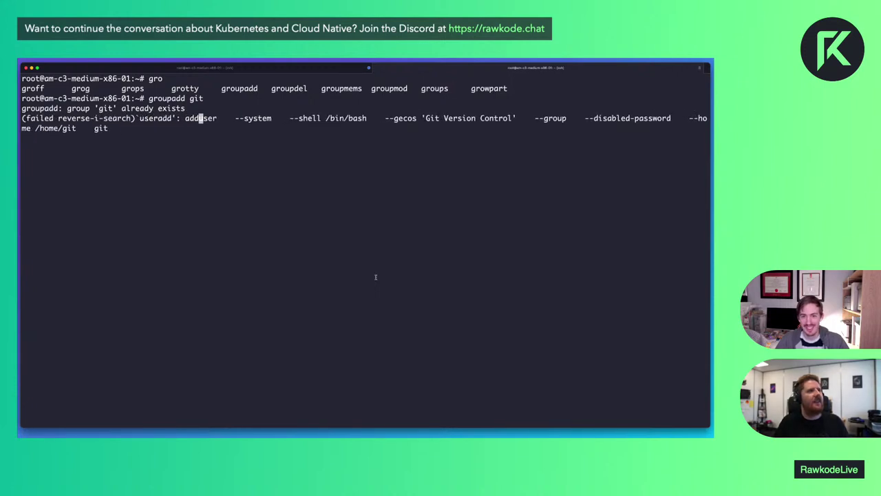
# Enable and start the gitea service at once with 'systemctl enable gitea --now'
pyautogui.hotkey('ctrl', 'c')
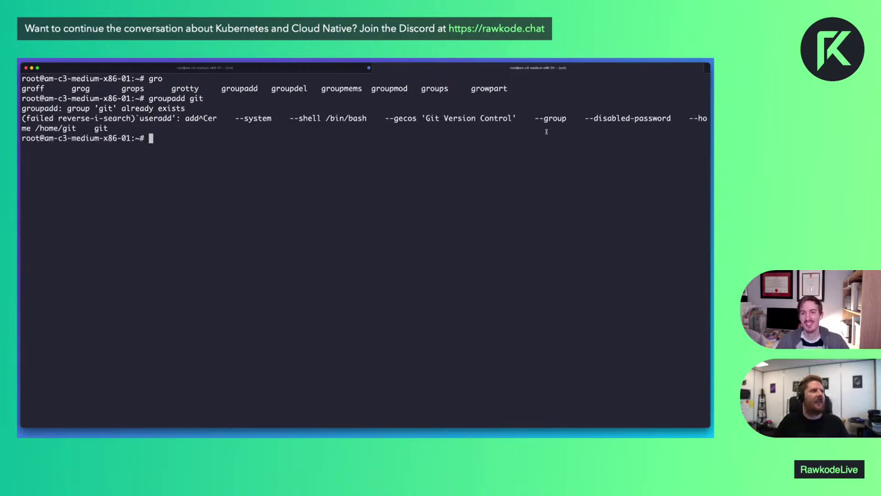
pyautogui.hotkey('ctrl', 'l')
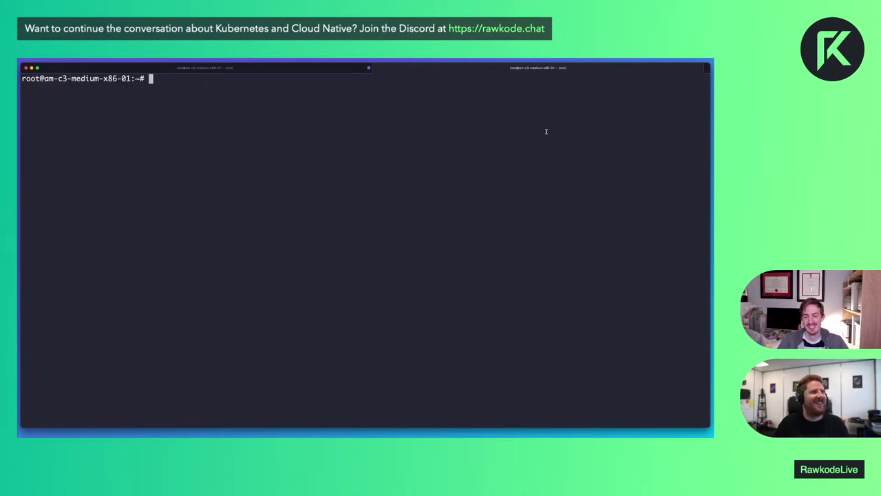
pyautogui.press('super+v')
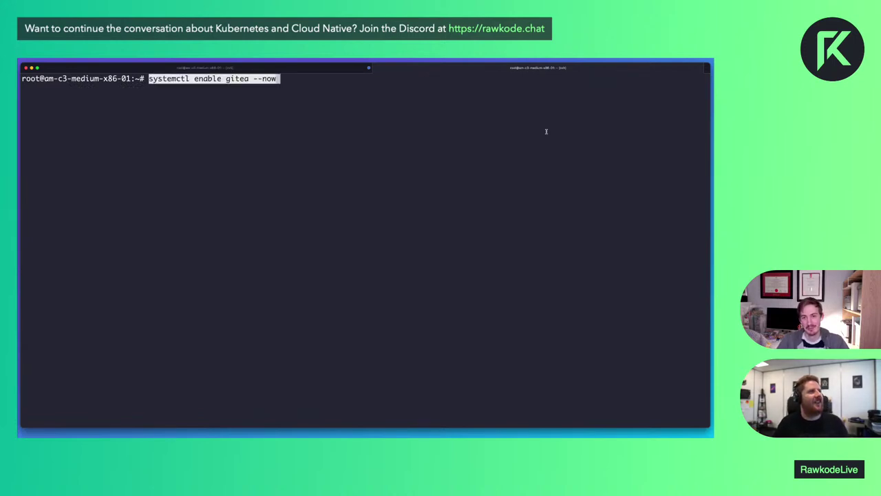
pyautogui.press('Return')
# Confirm a gitea process is running with 'ps aux | grep gitea'
pyautogui.write('ps a')
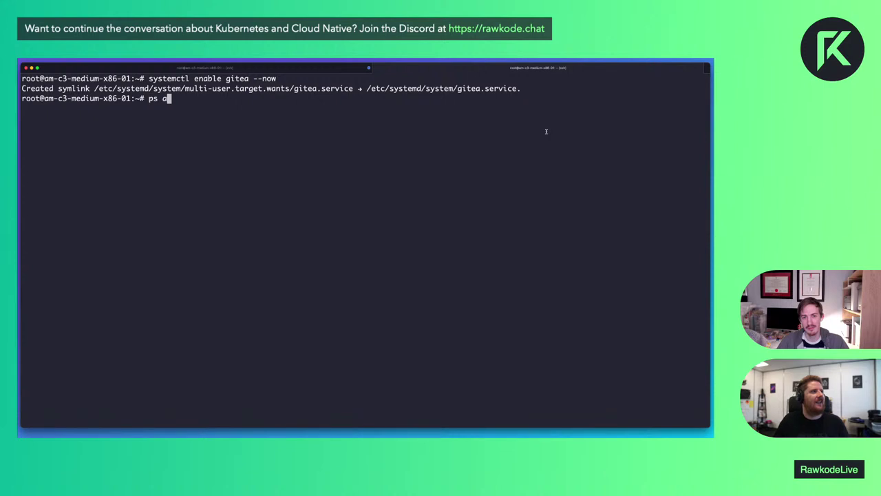
pyautogui.write('ux | grep git')
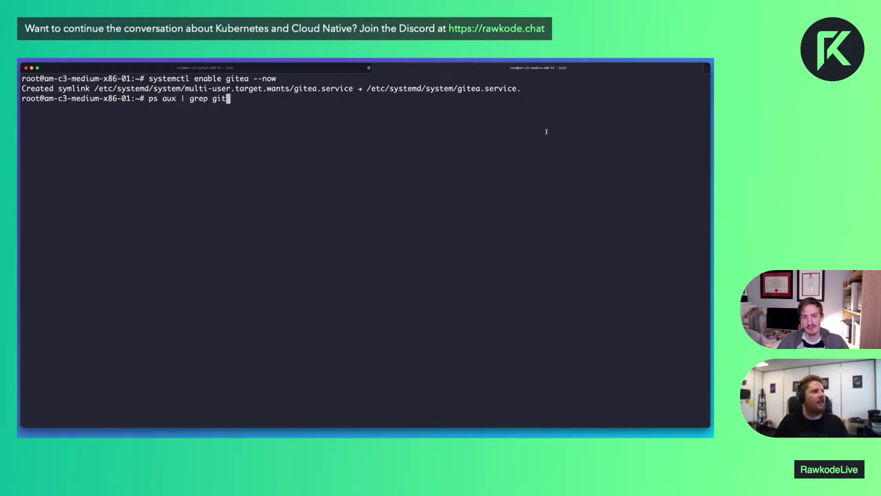
pyautogui.write('ea')
pyautogui.press('Return')
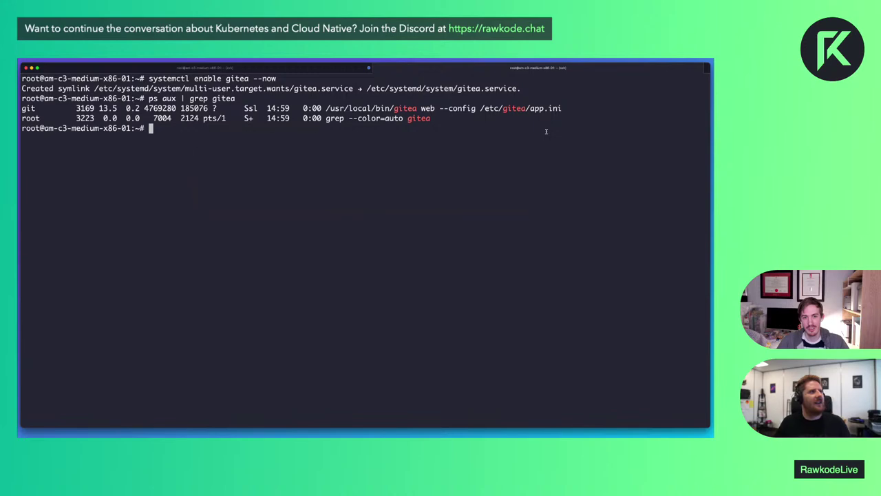
pyautogui.hotkey('alt', 'Tab')
pyautogui.press('super+t')
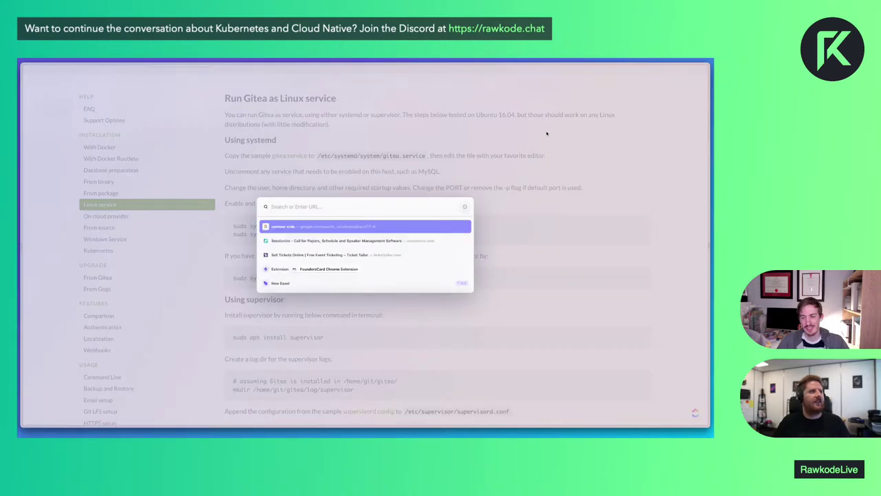
# Copy the server's IP from the earlier ssh command and load it in the browser
pyautogui.press('Escape')
pyautogui.hotkey('alt', 'Tab')
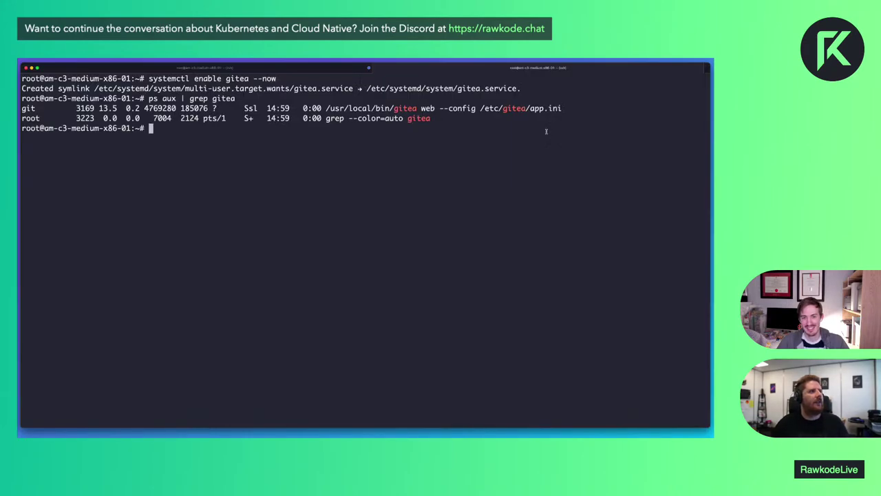
pyautogui.press('super+t')
pyautogui.write('ssh')
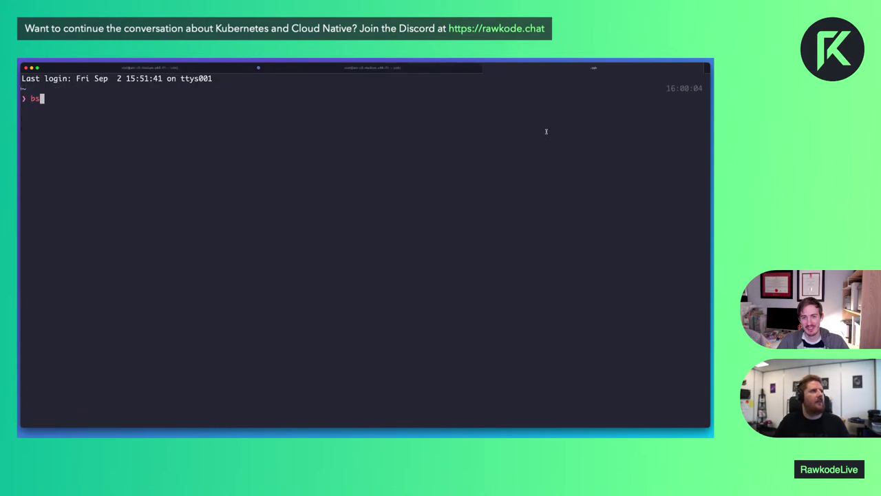
pyautogui.press('Right')
pyautogui.doubleClick(401, 99)
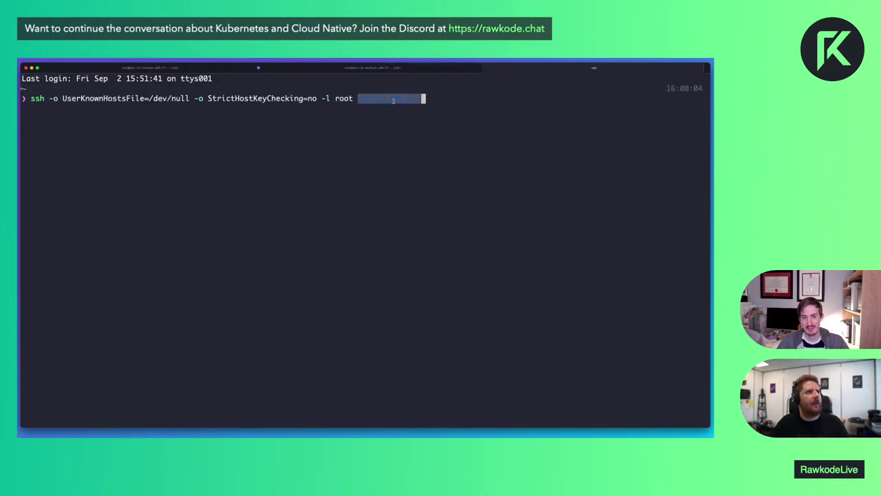
pyautogui.press('super+w')
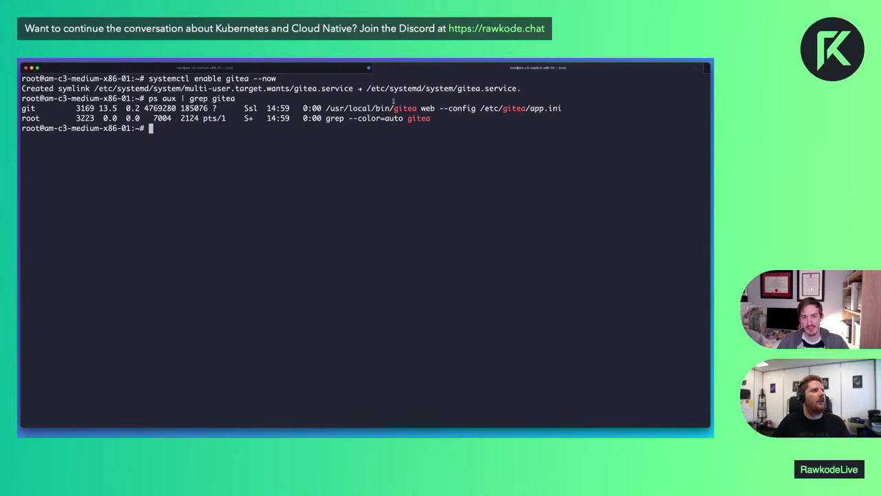
pyautogui.press('super+Tab')
pyautogui.press('super+l')
pyautogui.press('super+v')
pyautogui.press('Return')
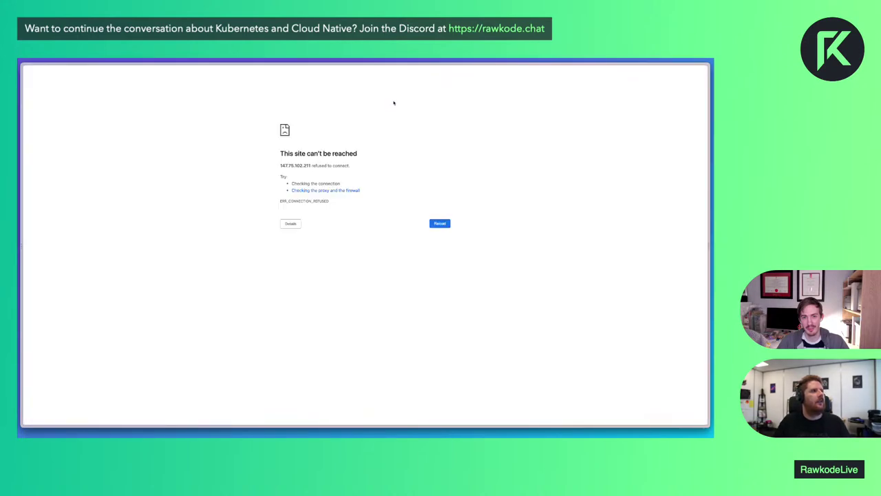
pyautogui.press('super+l')
# Display the /etc/gitea/app.ini config file in the server terminal
pyautogui.press('super+Tab')
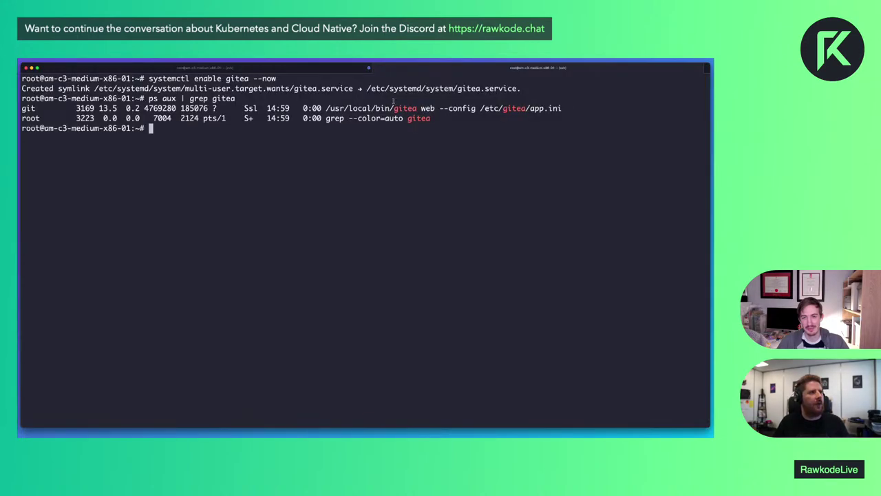
pyautogui.write('cat /etc/')
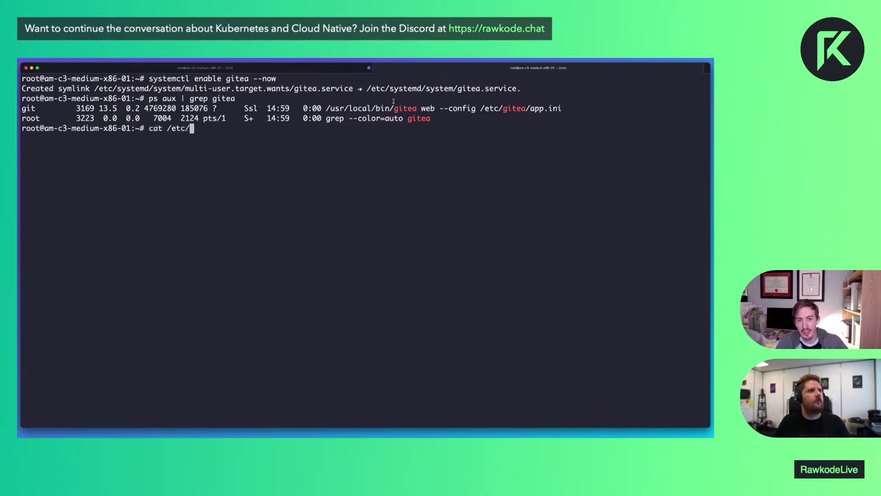
pyautogui.write('gite')
pyautogui.write('a/ap')
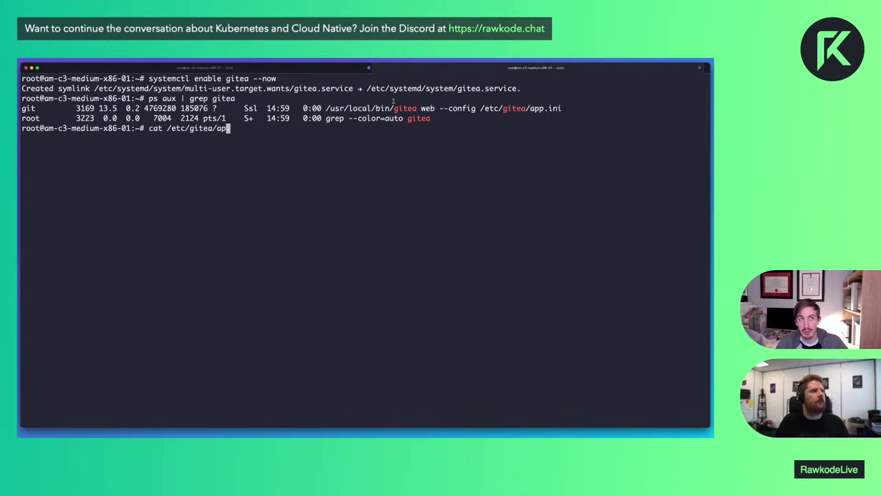
pyautogui.press('Return')
pyautogui.press('Up')
pyautogui.hotkey('ctrl', 'u')
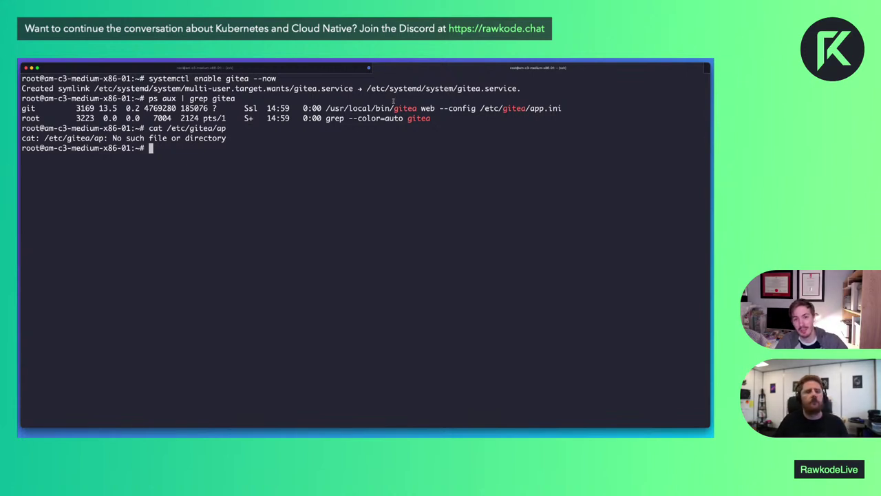
# Load the server's IP on port 3000 to reach Gitea's Initial Configuration page
pyautogui.press('super+Tab')
pyautogui.press('super+l')
pyautogui.press('Right')
pyautogui.write(':3000')
pyautogui.press('Return')
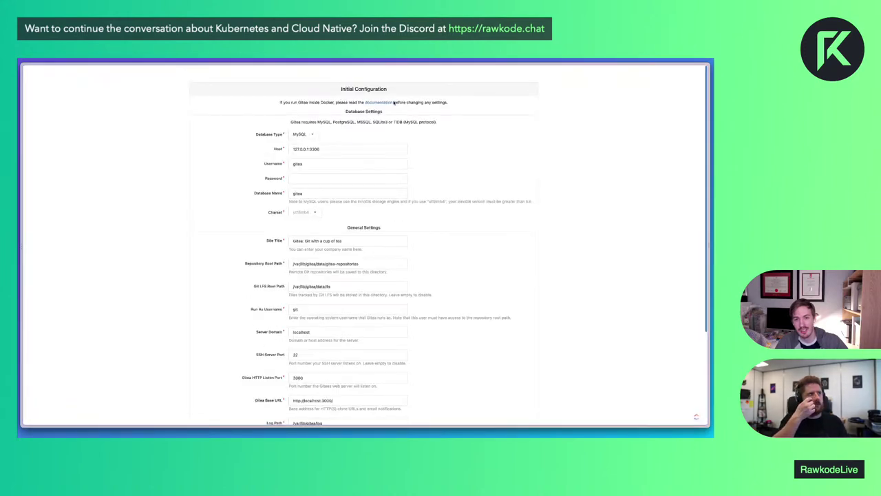
# Switch the database type to SQLite3, keeping the /var/lib/gitea/data/gitea.db path
pyautogui.hotkey('ctrl', '+')
pyautogui.hotkey('ctrl', '+')
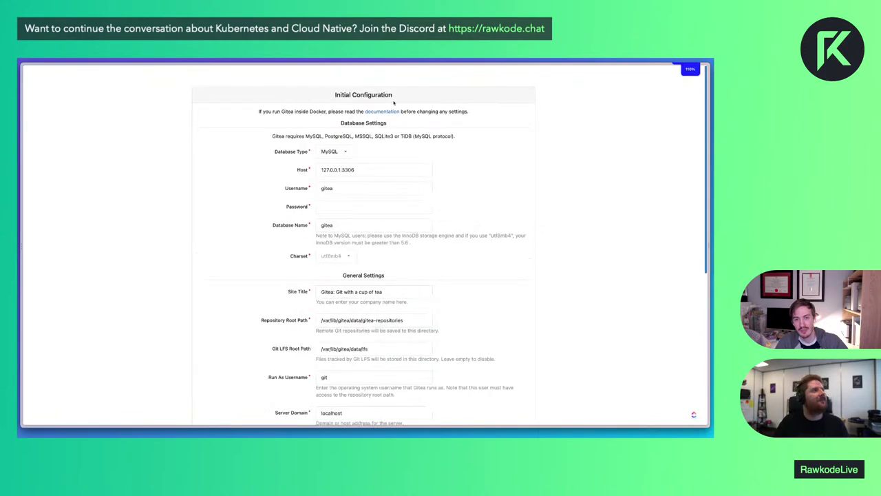
pyautogui.click(325, 173)
pyautogui.click(319, 234)
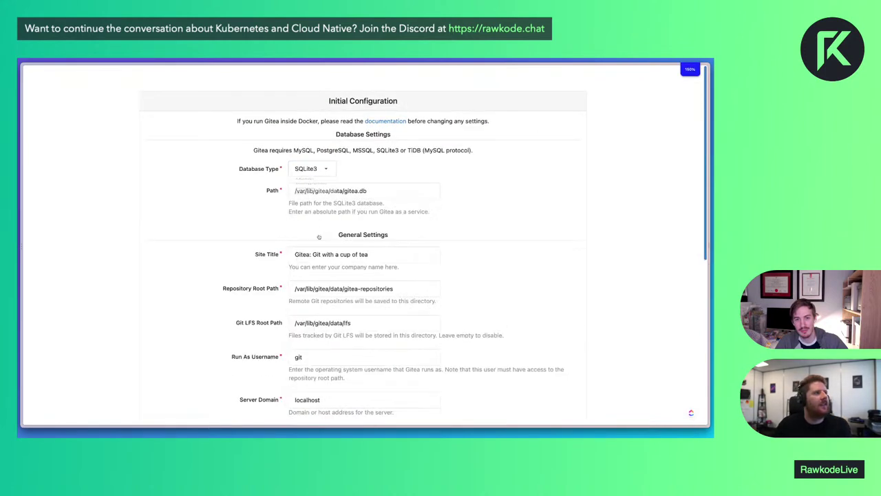
pyautogui.click(411, 192)
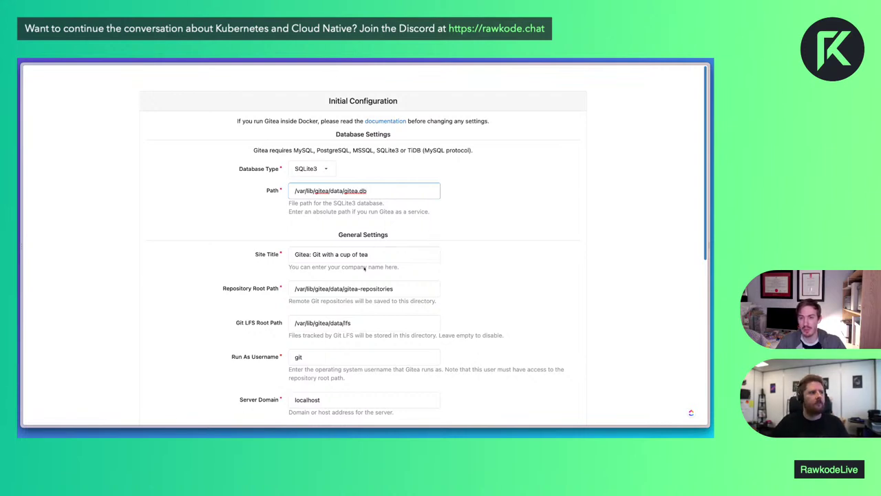
# Title the site 'Rawkode Academy' and submit the install, which fails with permission denied on app.ini
pyautogui.tripleClick(390, 252)
pyautogui.write('Rawkod')
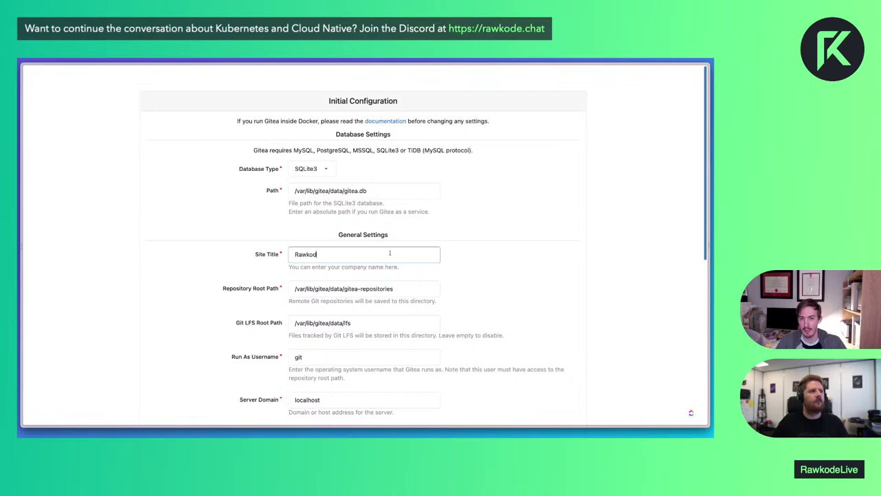
pyautogui.write('e Academy')
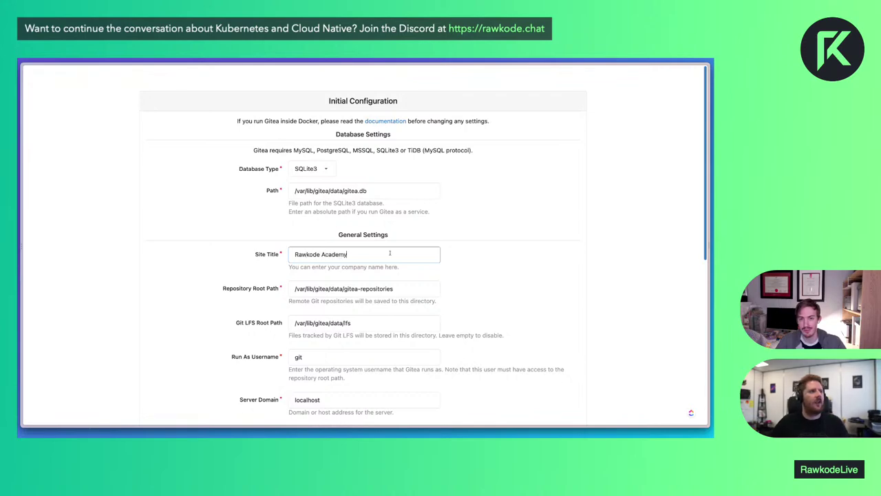
pyautogui.scroll(-5, 397, 278)
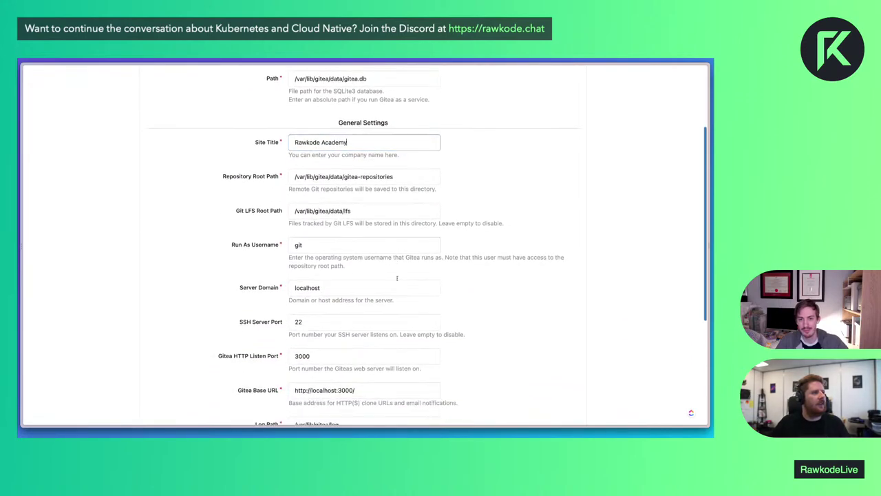
pyautogui.scroll(-3, 397, 279)
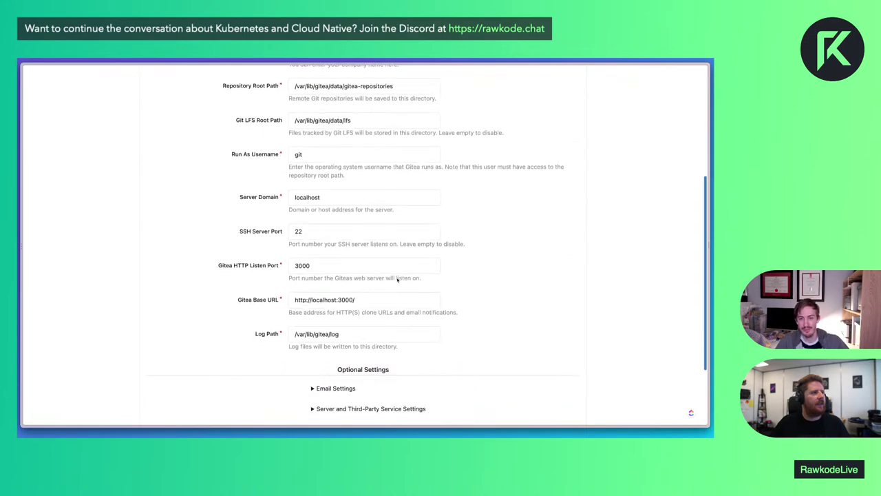
pyautogui.scroll(-4, 397, 280)
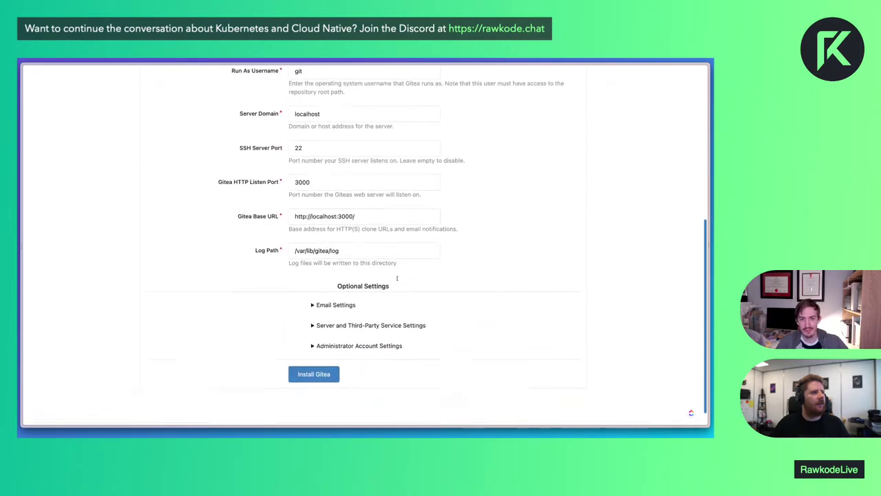
pyautogui.click(313, 292)
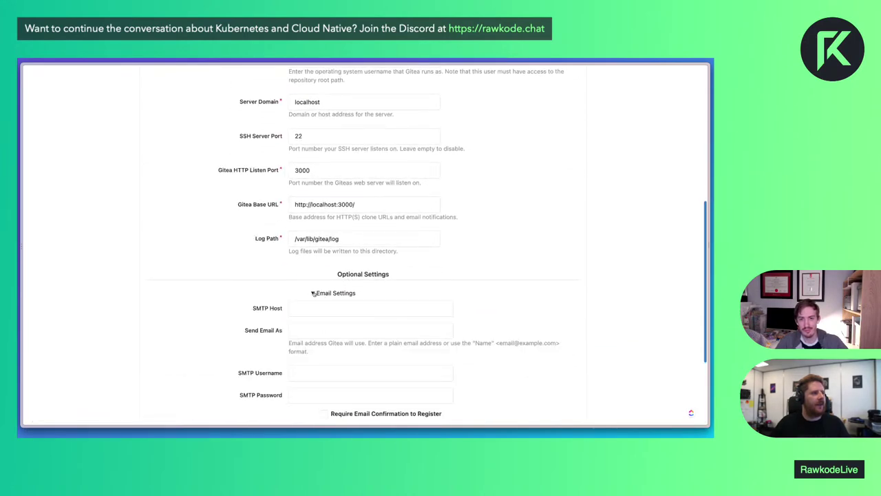
pyautogui.click(313, 292)
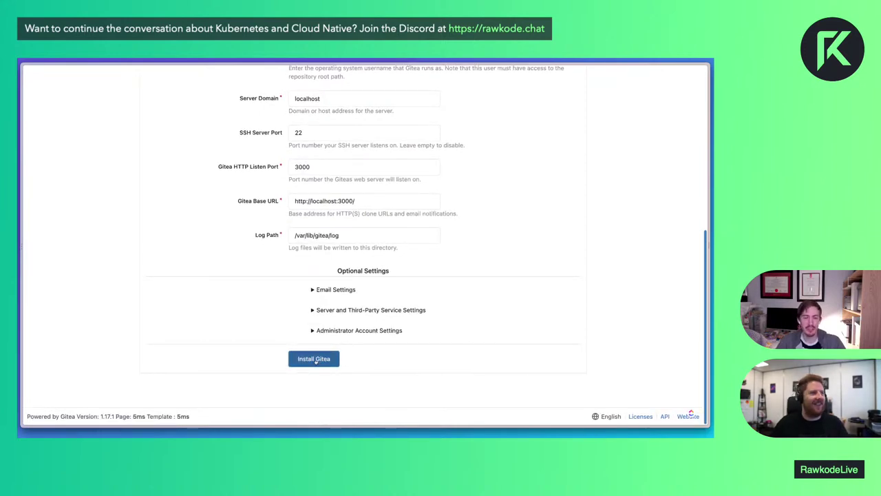
pyautogui.click(314, 359)
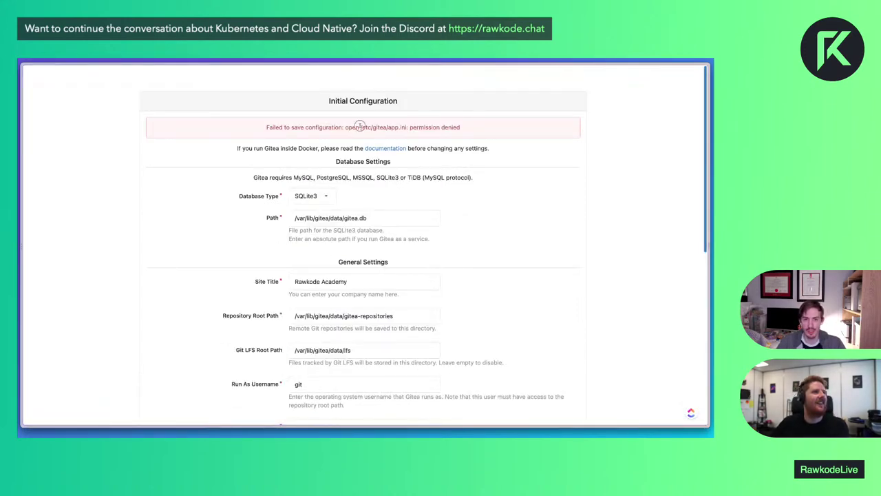
# Create an empty /etc/gitea/app.ini with touch and chown -R /etc/gitea to git:git
pyautogui.moveTo(360, 127); pyautogui.dragTo(458, 126)
pyautogui.click(478, 128)
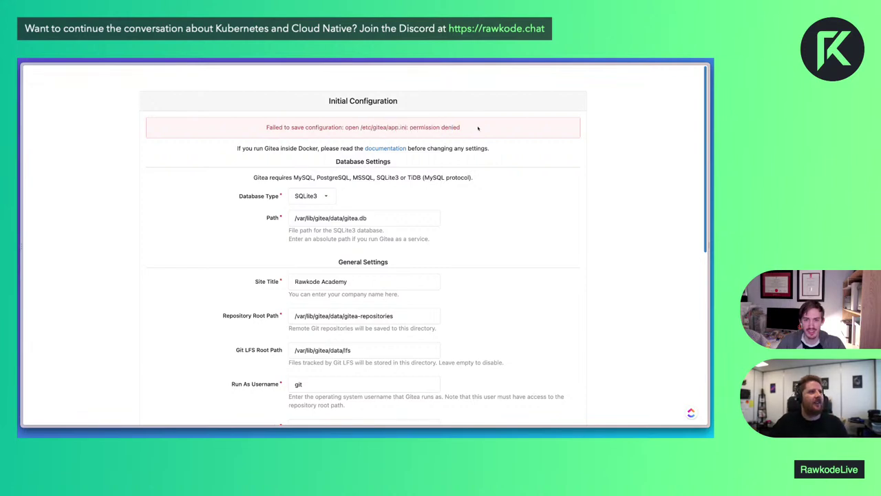
pyautogui.press('super+Tab')
pyautogui.write('touch /etc/gitea/')
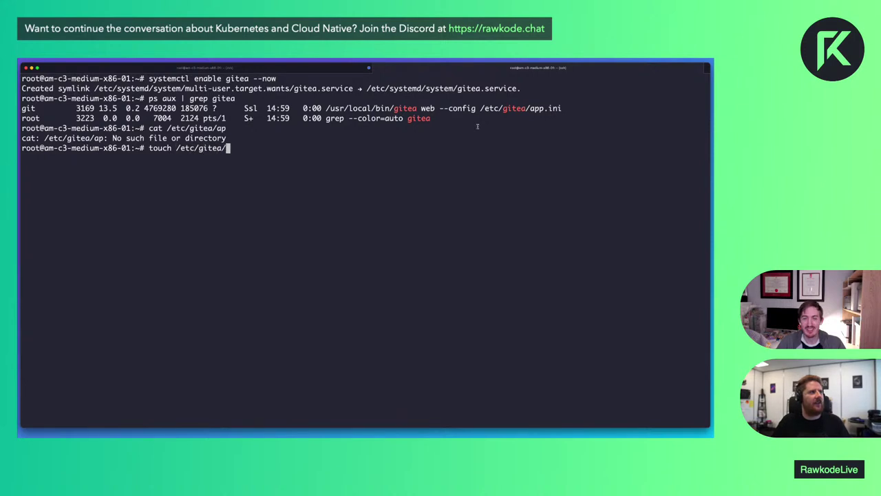
pyautogui.write('app.ini')
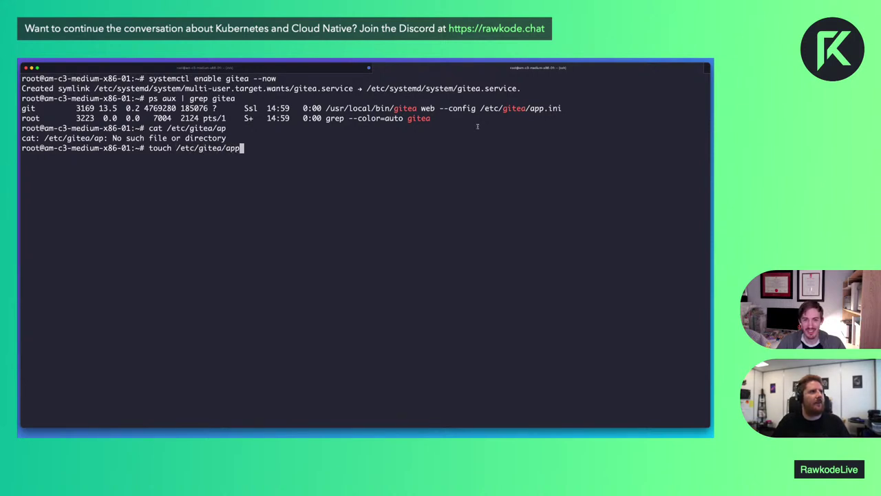
pyautogui.press('Return')
pyautogui.write('chown')
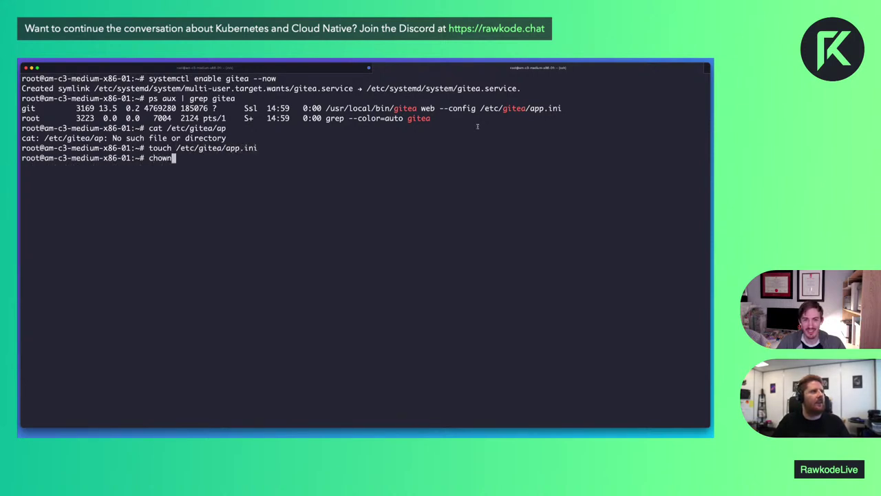
pyautogui.write(' -R git:git /etc/gitea/')
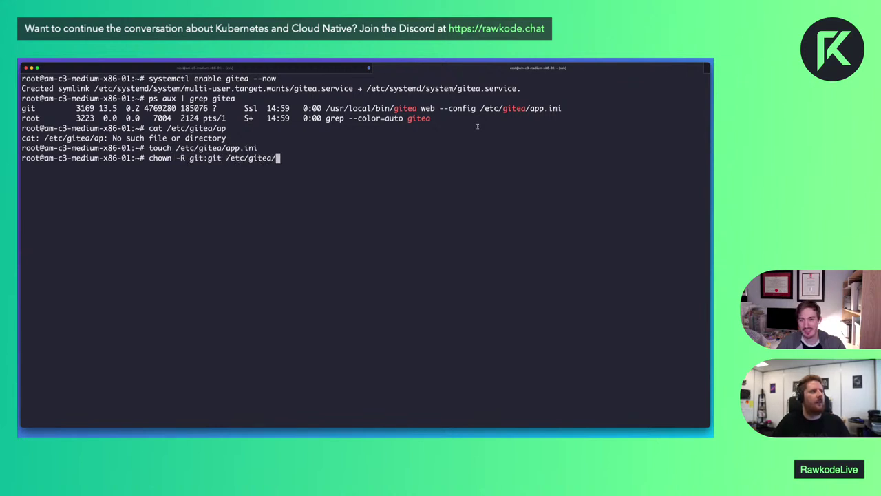
pyautogui.press('Return')
pyautogui.press('super+Tab')
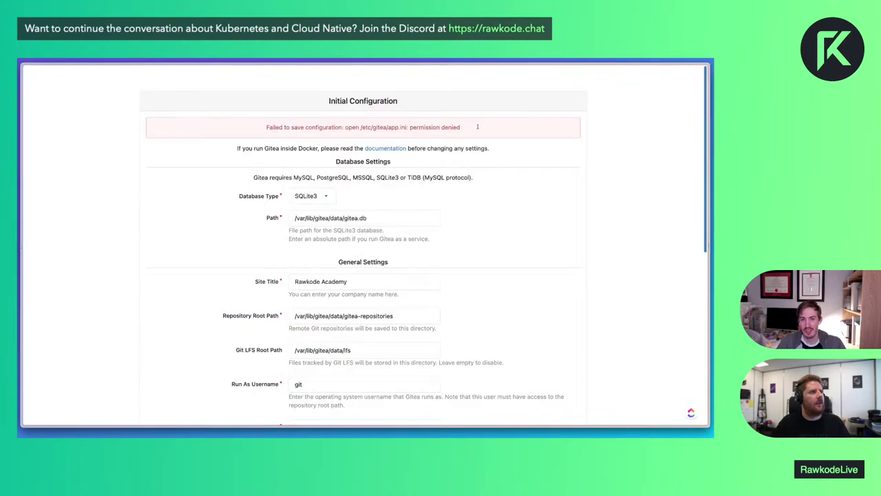
# Submit Install Gitea and retry the localhost page, which refuses the connection
pyautogui.scroll(-10, 411, 262)
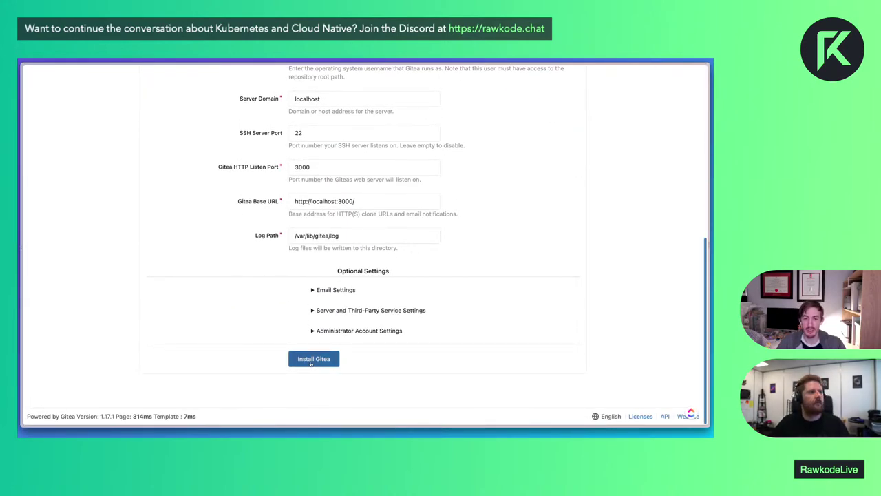
pyautogui.click(313, 363)
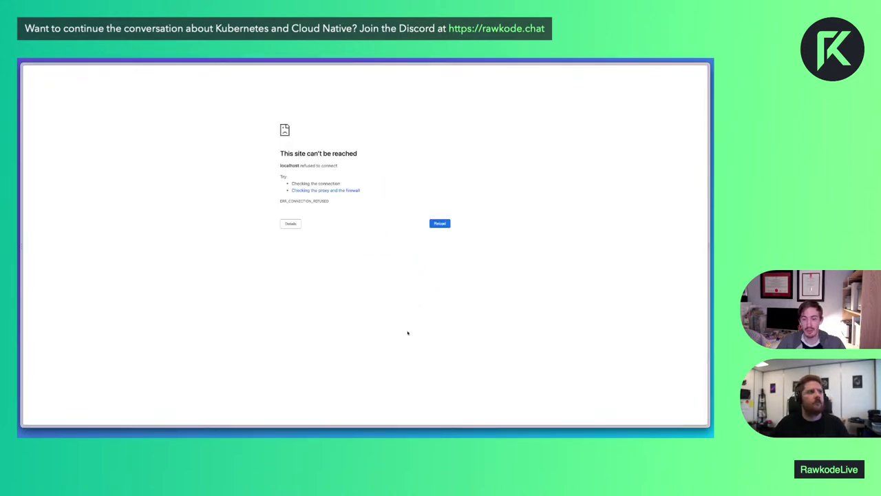
pyautogui.press('super+l')
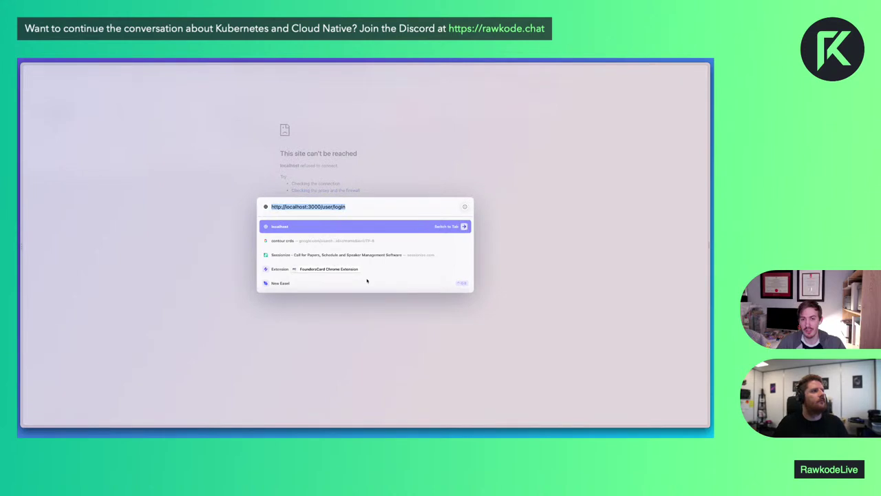
pyautogui.press('Return')
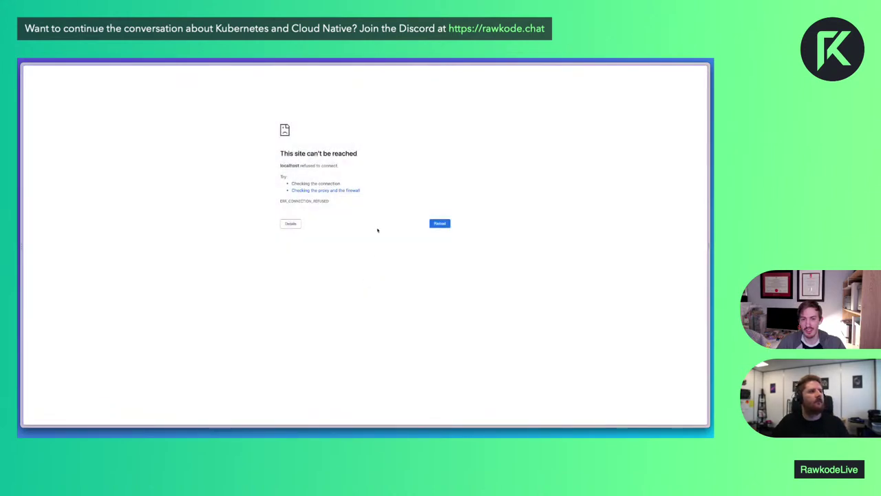
pyautogui.press('super+Tab')
pyautogui.press('super+Tab')
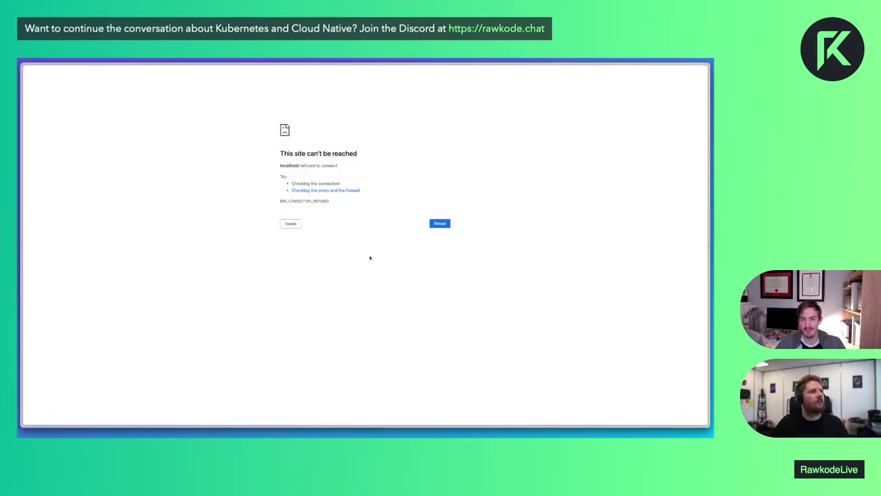
pyautogui.press('super+l')
pyautogui.press('Return')
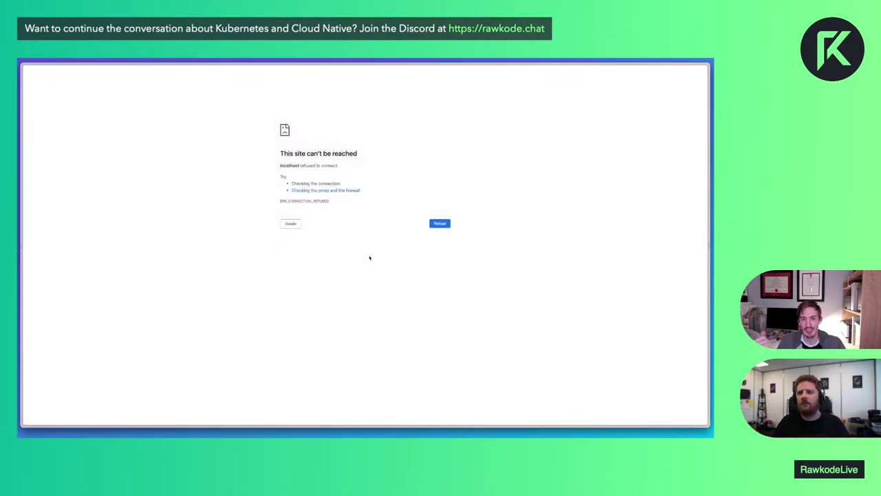
# Enter 'systemctl status gitea' at the server terminal prompt
pyautogui.press('super+Tab')
pyautogui.write('ps')
pyautogui.press('BackSpace')
pyautogui.press('BackSpace')
pyautogui.write('system')
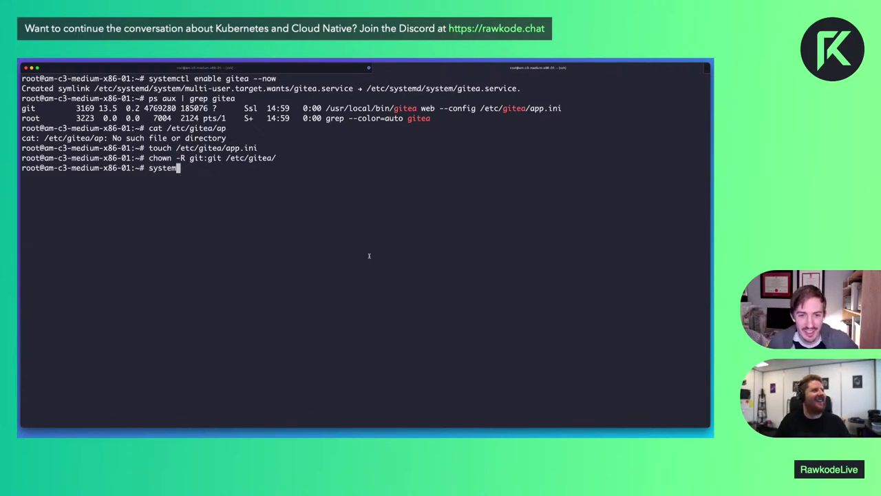
pyautogui.write('ctl status gitea')
# Check the gitea service status and follow its logs with 'journalctl -flu gitea'
pyautogui.press('Return')
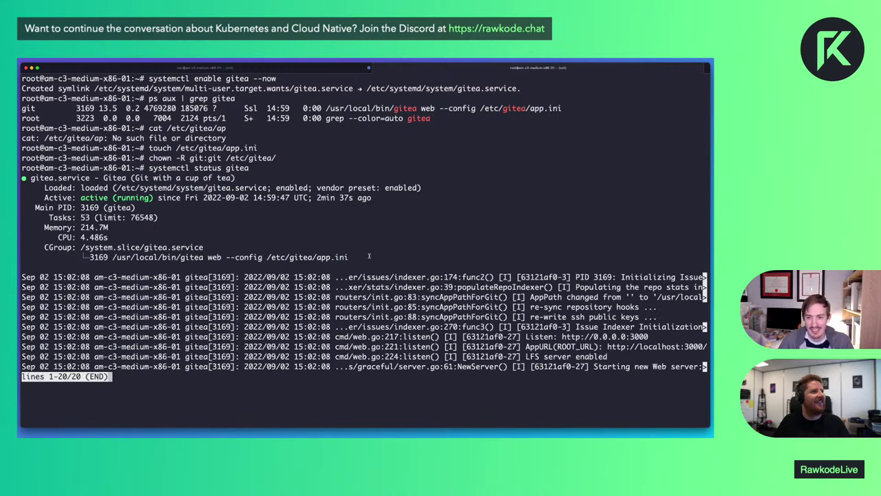
pyautogui.write('qjournalctl -fl')
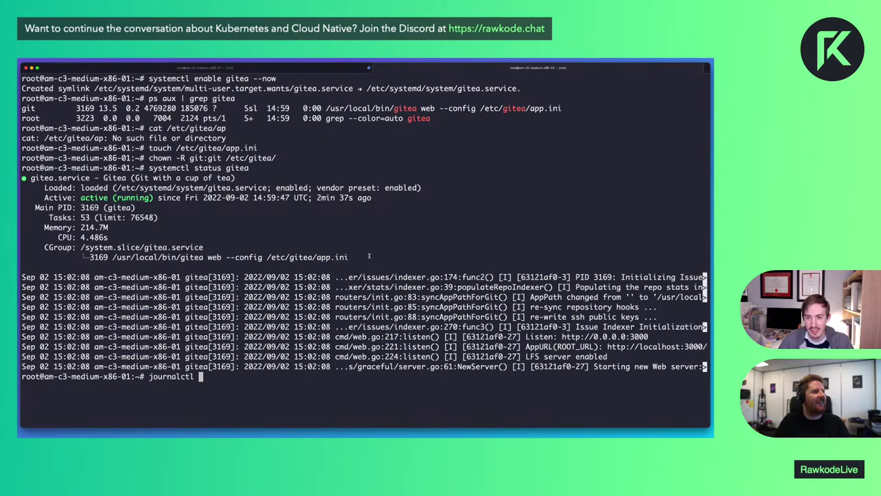
pyautogui.write('u gitea')
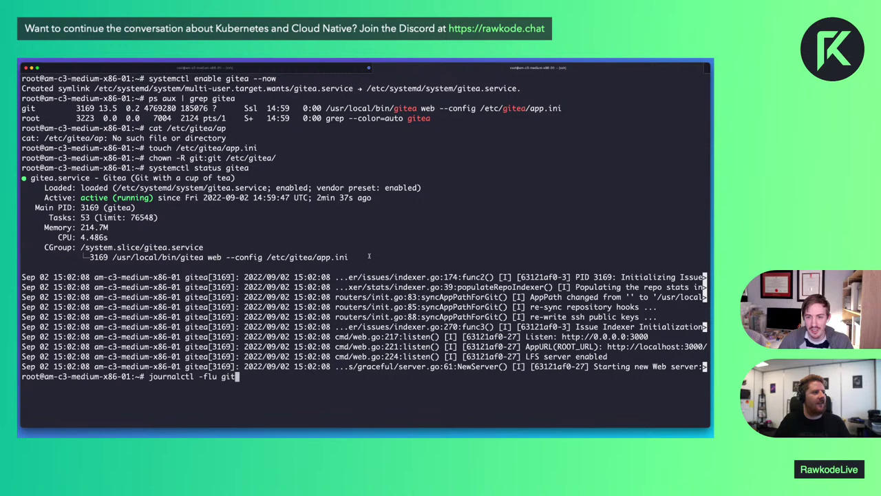
pyautogui.press('Return')
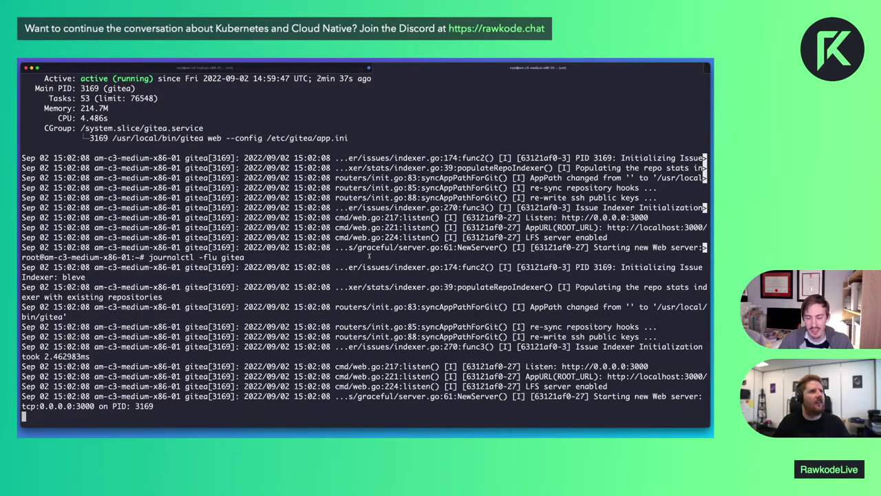
pyautogui.write('q')
pyautogui.hotkey('ctrl', 'c')
# Restart gitea with 'systemctl restart gitea' and follow its logs again
pyautogui.hotkey('alt', 'Tab')
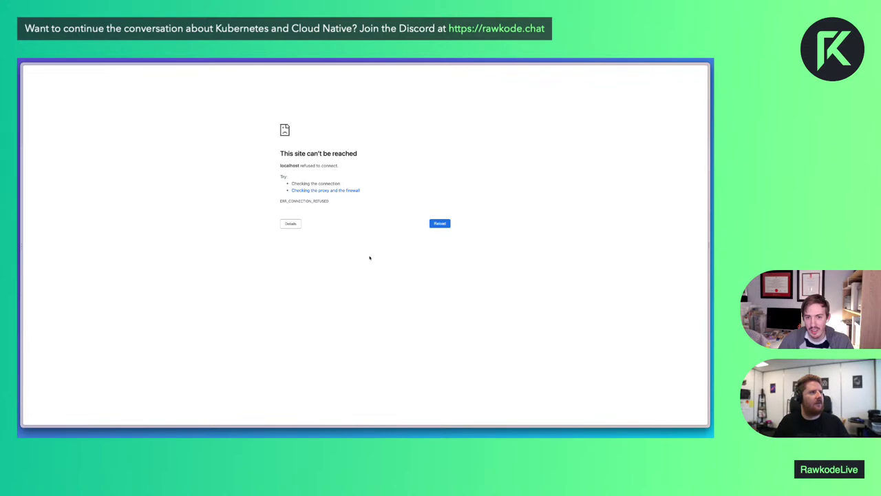
pyautogui.hotkey('alt', 'space')
pyautogui.press('Escape')
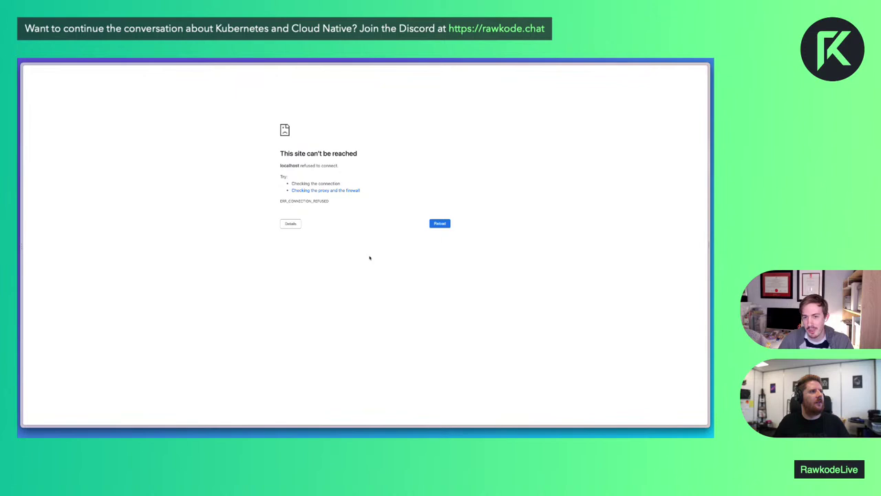
pyautogui.hotkey('alt', 'Tab')
pyautogui.write('syste')
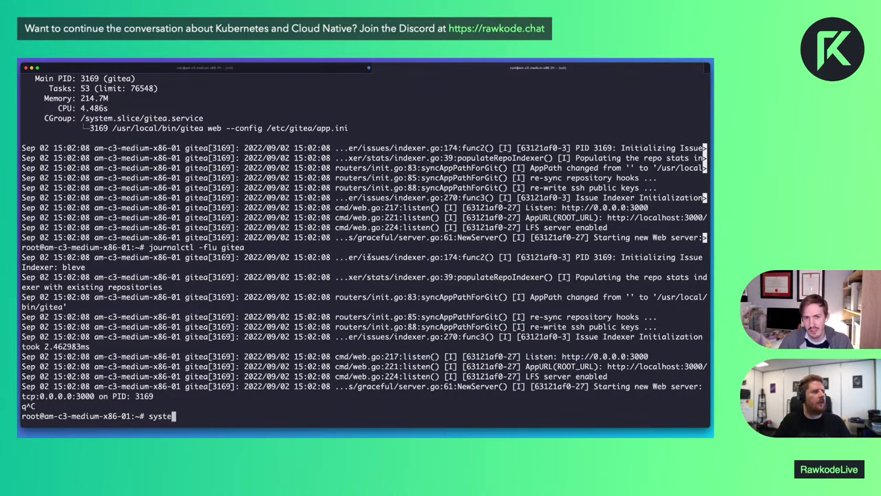
pyautogui.write('mctl restart gitea')
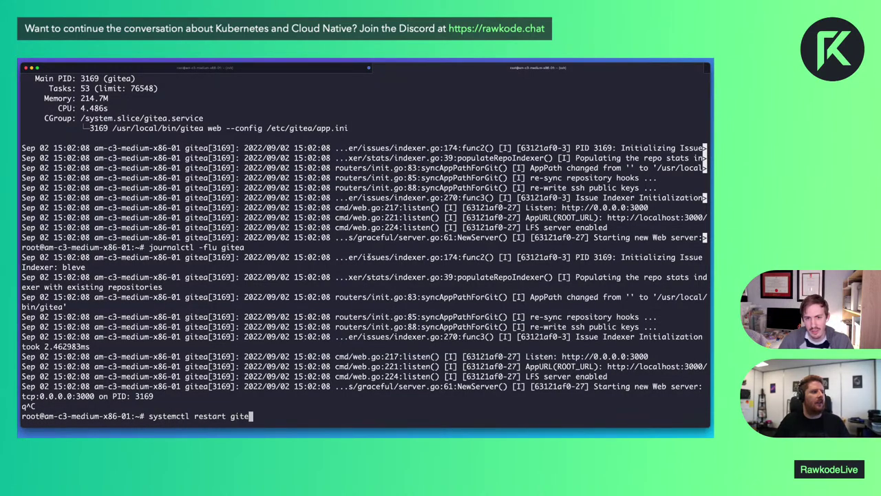
pyautogui.press('Return')
pyautogui.press('Up')
pyautogui.press('Up')
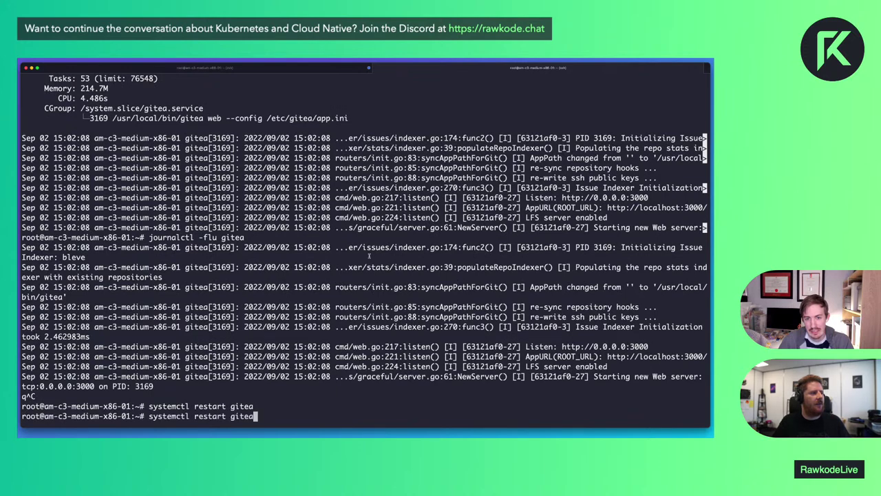
pyautogui.press('Return')
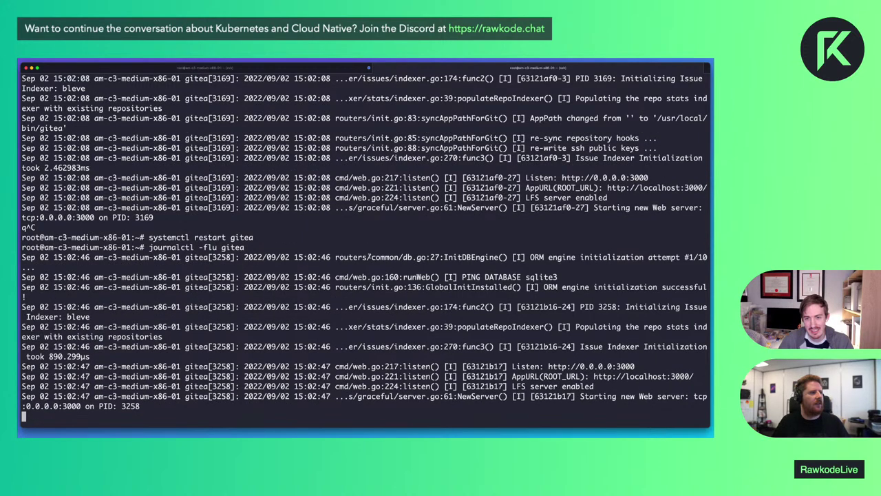
# Recheck the browser, then return to the local shell where the SSH session broke
pyautogui.press('super+Tab')
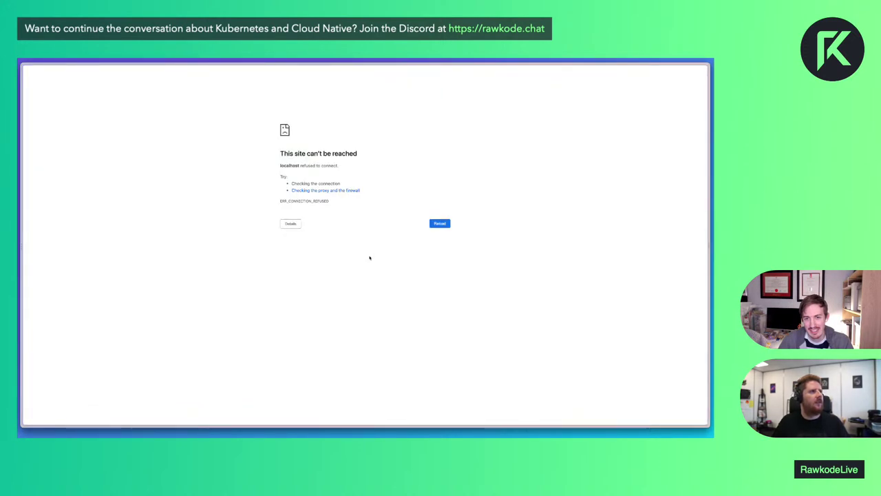
pyautogui.press('super+l')
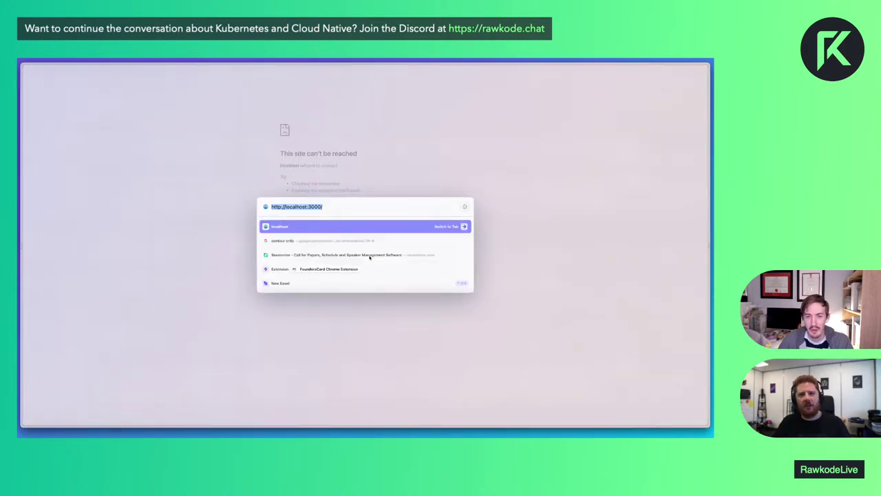
pyautogui.press('Escape')
pyautogui.press('super+Tab')
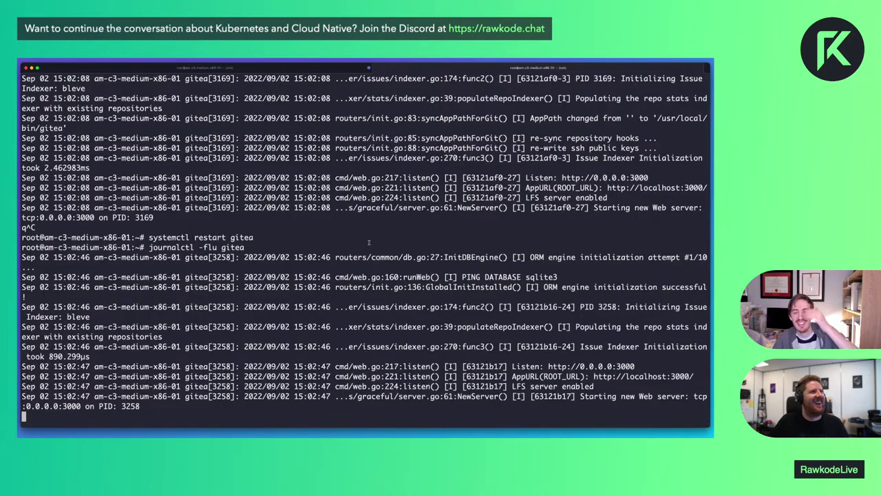
pyautogui.click(368, 67)
pyautogui.press('Return')
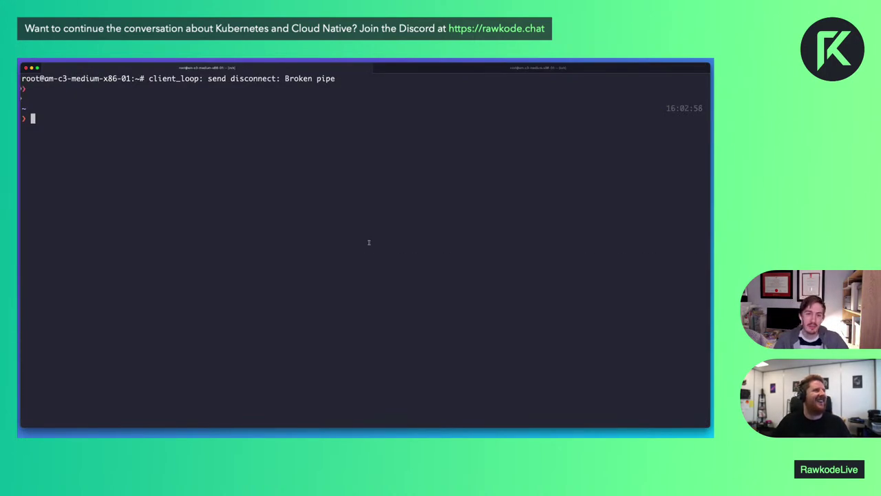
# Copy the server's IP from the ssh command and load Gitea at that address on port 3000
pyautogui.press('Up')
pyautogui.doubleClick(389, 117)
pyautogui.press('super+c')
pyautogui.press('super+Tab')
pyautogui.press('super+l')
pyautogui.press('super+v')
pyautogui.press('Return')
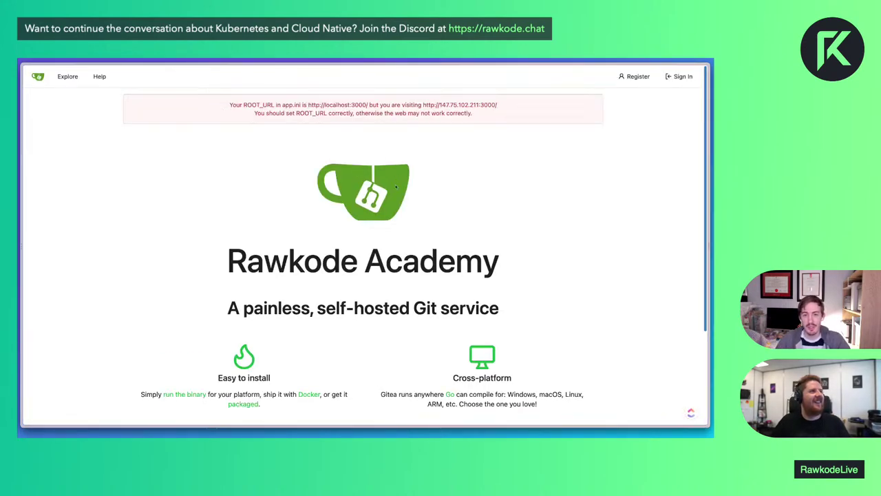
pyautogui.moveTo(277, 104); pyautogui.dragTo(476, 116)
pyautogui.click(483, 116)
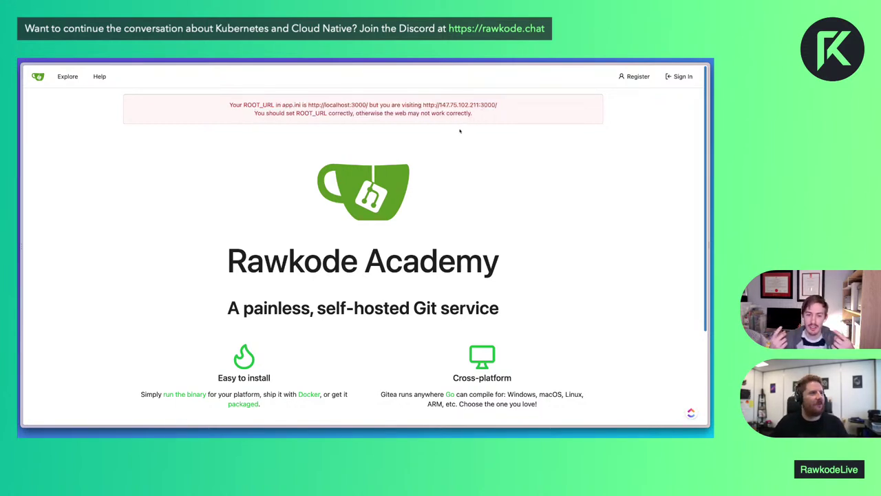
pyautogui.hotkey('alt', 'Tab')
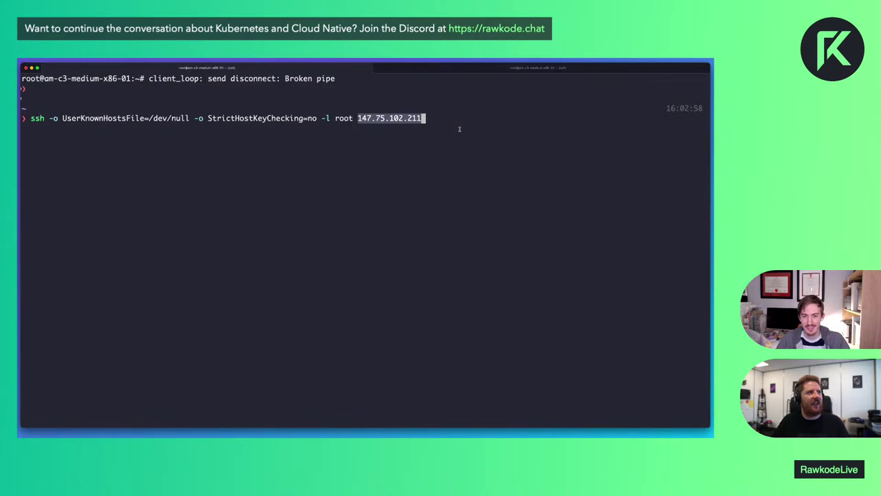
# Reconnect over ssh, move into /etc/gitea and open app.ini in vim
pyautogui.press('Return')
pyautogui.write('cd /etc/git')
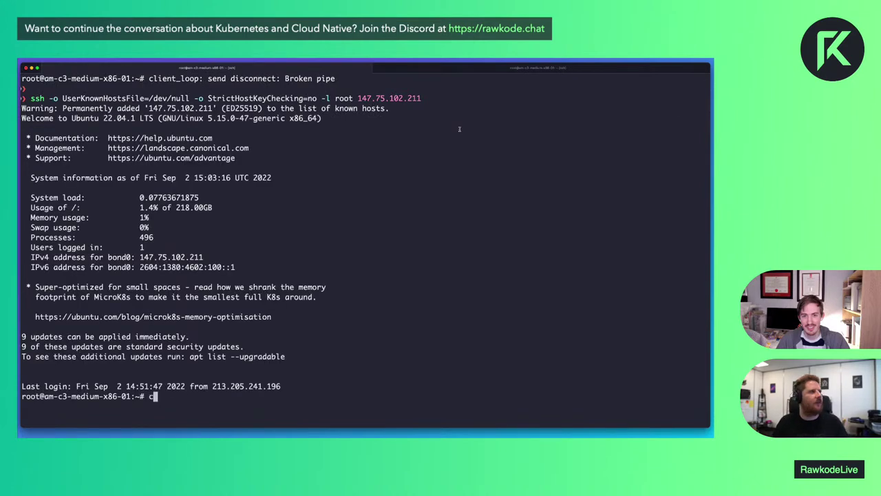
pyautogui.press('Tab')
pyautogui.press('Return')
pyautogui.write('ls')
pyautogui.press('Return')
pyautogui.write('vinm')
pyautogui.press('BackSpace')
pyautogui.press('BackSpace')
pyautogui.press('BackSpace')
pyautogui.write('m app.ini')
pyautogui.press('Return')
# Replace localhost with 147.75.102.211 in the SSH_DOMAIN and DOMAIN settings
pyautogui.press('Down')
pyautogui.press('Down')
pyautogui.press('Down')
pyautogui.press('Down')
pyautogui.press('Down')
pyautogui.press('Down')
pyautogui.press('Down')
pyautogui.press('Down')
pyautogui.press('Down')
pyautogui.press('Down')
pyautogui.press('Down')
pyautogui.press('Down')
pyautogui.press('Down')
pyautogui.press('Down')
pyautogui.press('Down')
# Set the ROOT_URL host to 147.75.102.211
pyautogui.press('Down')
pyautogui.press('Down')
pyautogui.press('Down')
pyautogui.press('Down')
pyautogui.press('Down')
pyautogui.press('A')
pyautogui.hotkey('ctrl', 'w')
pyautogui.press('super+v')
pyautogui.press('Escape')
pyautogui.press('Down')
pyautogui.press('A')
pyautogui.press('Escape')
pyautogui.press('Left')
pyautogui.press('Left')
pyautogui.press('Left')
pyautogui.press('A')
pyautogui.hotkey('ctrl', 'w')
pyautogui.press('super+v')
pyautogui.press('Escape')
pyautogui.press('Down')
pyautogui.press('Down')
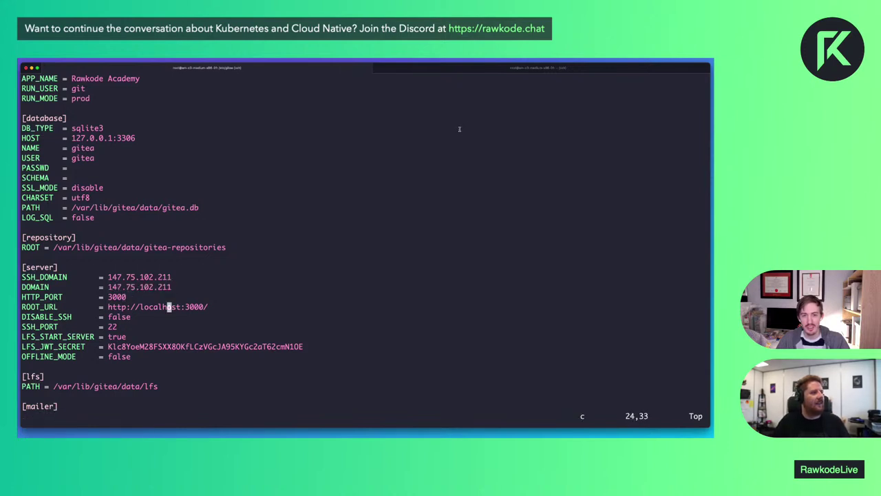
pyautogui.write('iw')
pyautogui.write('147.75.102.211')
pyautogui.press('Escape')
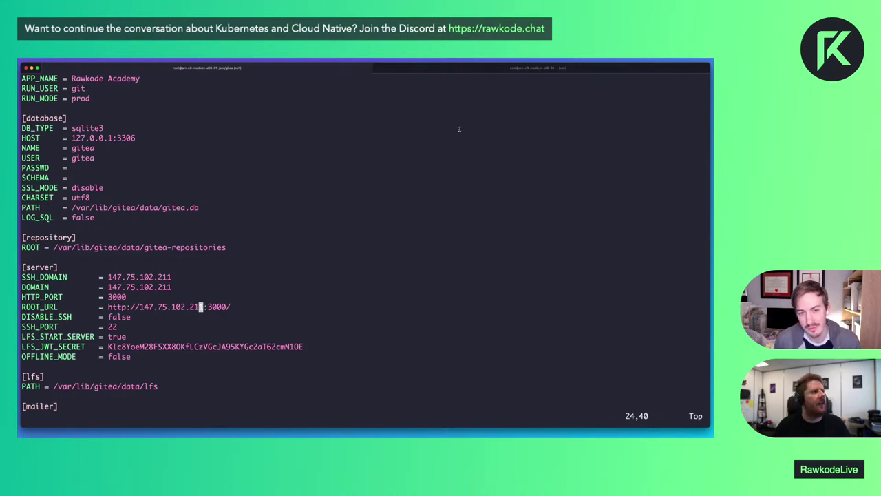
pyautogui.press('j')
pyautogui.press('k')
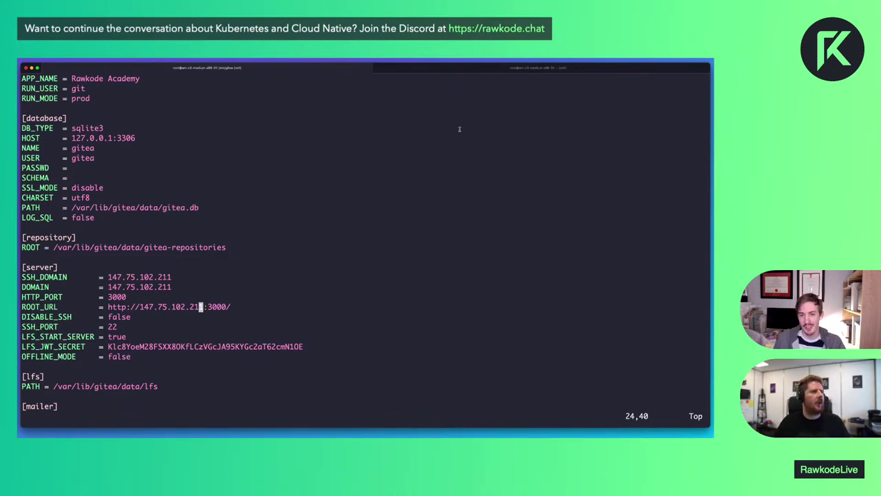
# Quit app.ini and restart gitea with 'systemctl restart gitea'
pyautogui.write(':q')
pyautogui.press('Return')
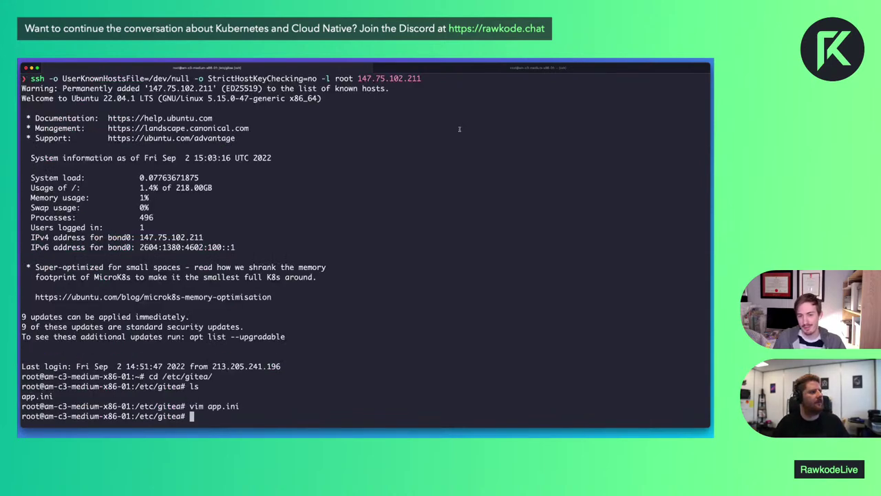
pyautogui.hotkey('ctrl', 'r')
pyautogui.write('restar')
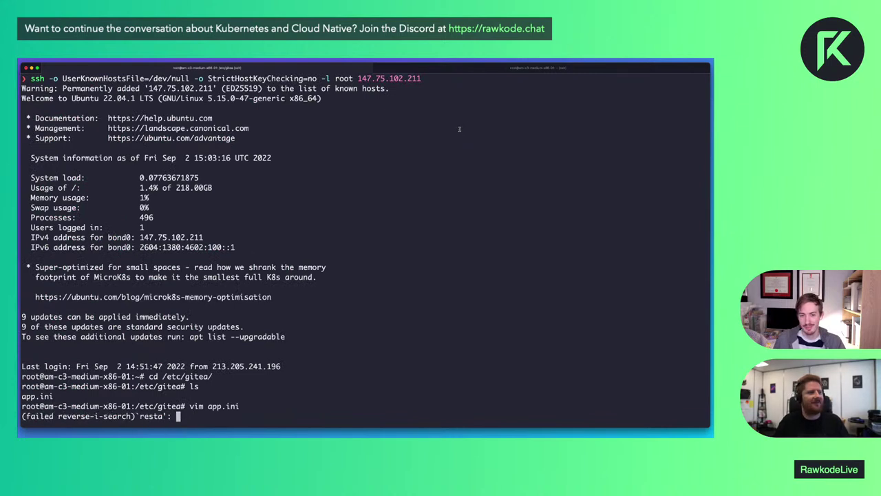
pyautogui.hotkey('ctrl', 'c')
pyautogui.write('systemctl restart g')
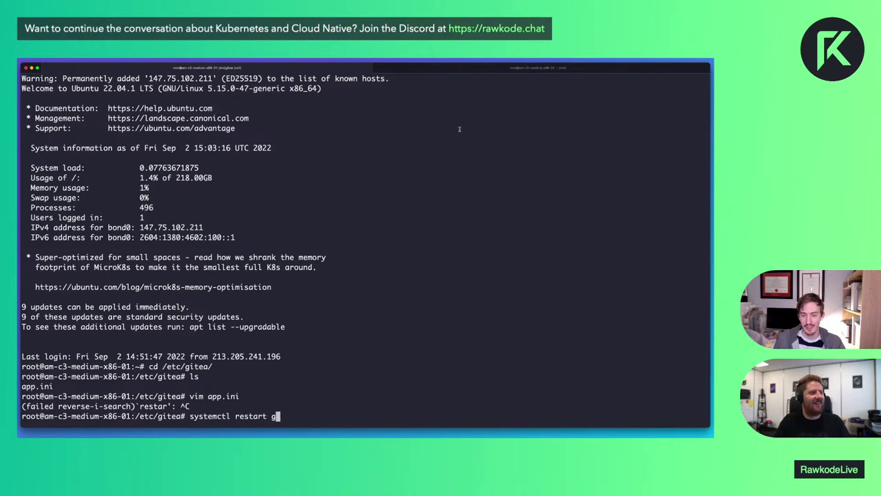
pyautogui.write('itea')
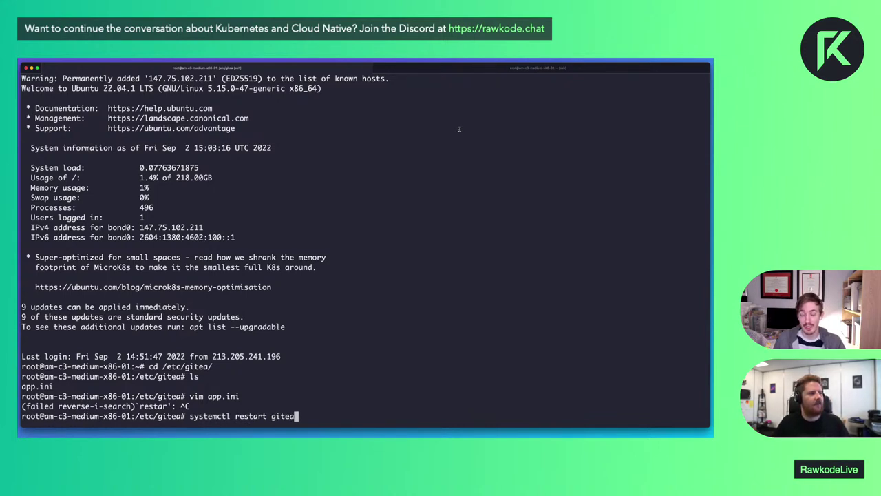
pyautogui.press('Return')
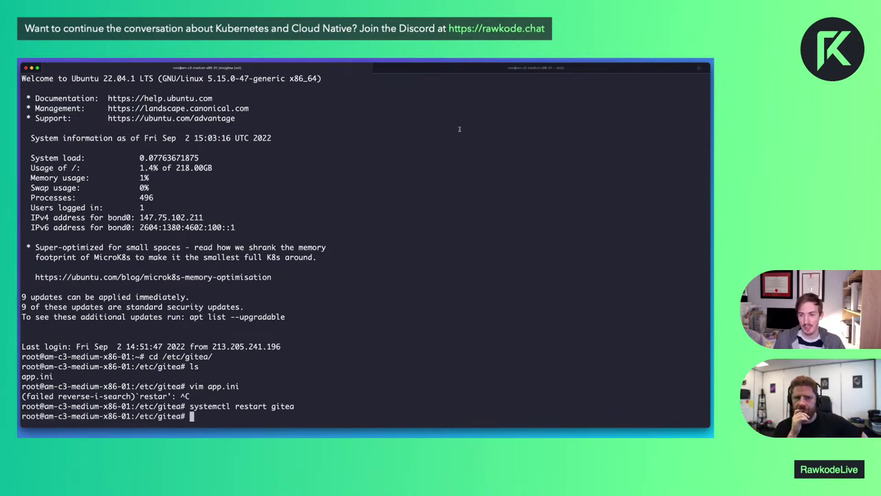
# Read through /etc/systemd/system/gitea.service in vim, then close it
pyautogui.write('vim /etc/sty')
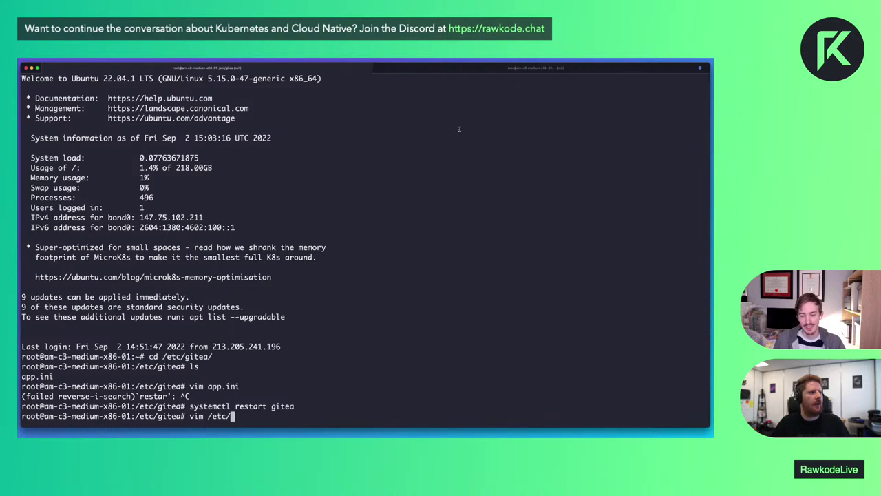
pyautogui.press('BackSpace')
pyautogui.press('BackSpace')
pyautogui.write('ystem,')
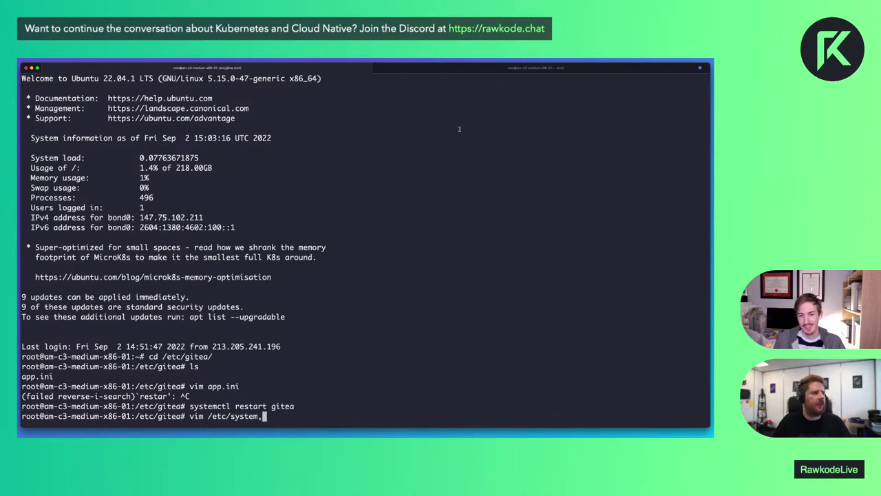
pyautogui.press('BackSpace')
pyautogui.write('md/system')
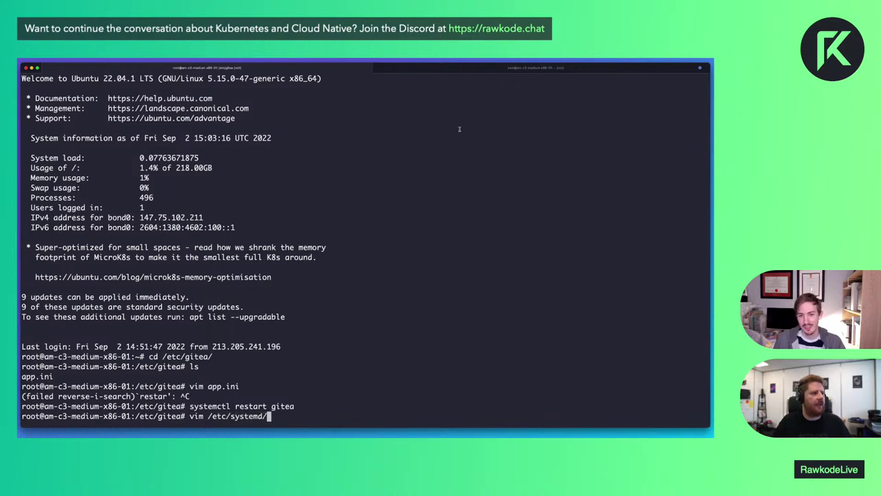
pyautogui.press('BackSpace')
pyautogui.press('BackSpace')
pyautogui.press('BackSpace')
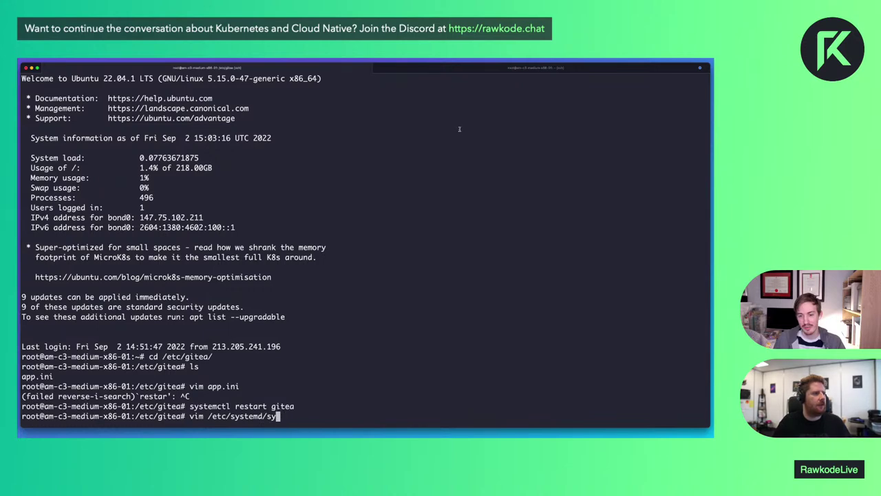
pyautogui.press('Tab')
pyautogui.write('/gi')
pyautogui.press('Tab')
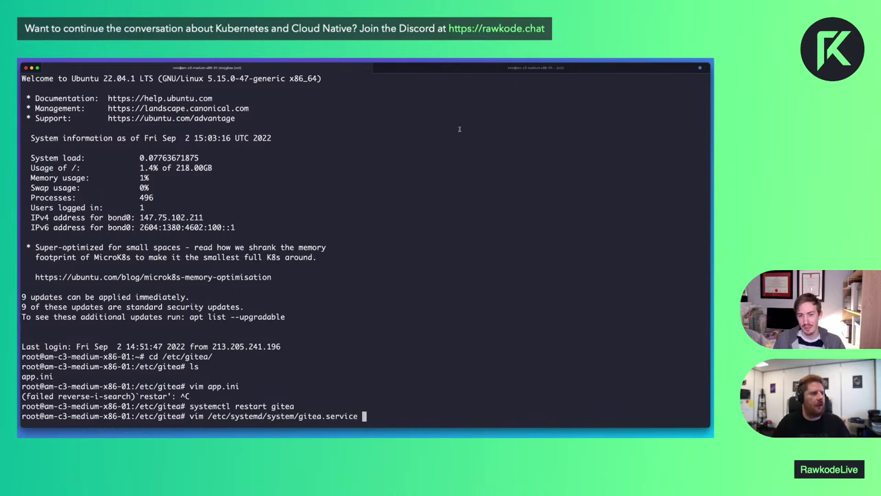
pyautogui.press('Return')
pyautogui.press('j')
pyautogui.press('j')
pyautogui.press('j')
pyautogui.press('j')
pyautogui.press('j')
pyautogui.press('j')
pyautogui.press('j')
pyautogui.press('j')
pyautogui.press('j')
pyautogui.press('j')
pyautogui.press('j')
pyautogui.press('j')
pyautogui.press('j')
pyautogui.press('j')
pyautogui.press('j')
pyautogui.press('j')
pyautogui.press('j')
pyautogui.press('j')
pyautogui.press('j')
pyautogui.press('j')
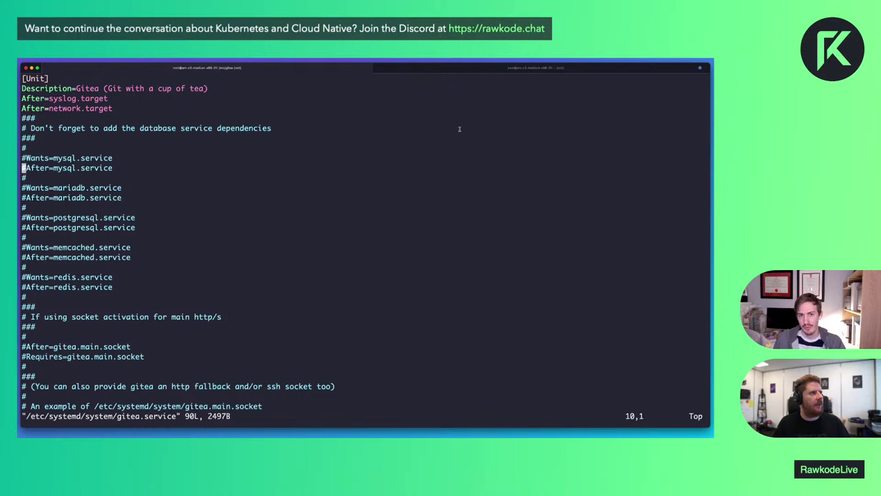
pyautogui.press('j')
pyautogui.press('j')
pyautogui.press('j')
pyautogui.press('j')
pyautogui.press('j')
pyautogui.press('j')
pyautogui.press('j')
pyautogui.press('j')
pyautogui.press('j')
pyautogui.press('j')
pyautogui.press('j')
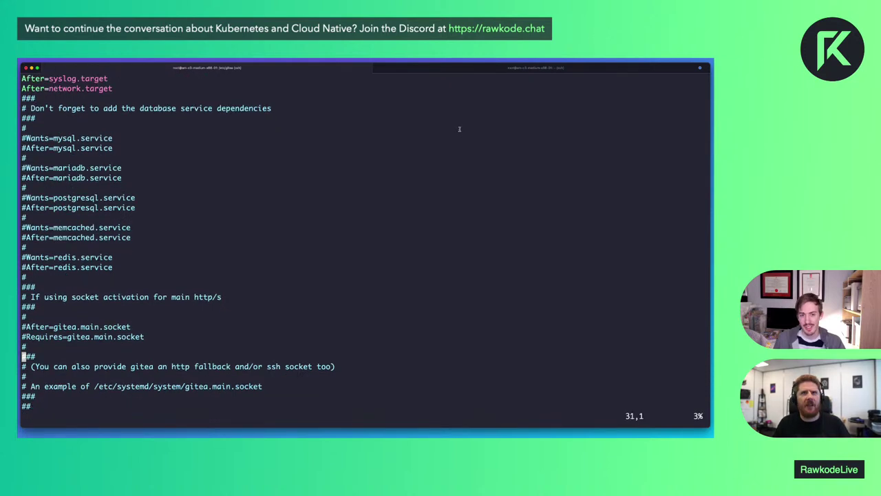
pyautogui.press('j')
pyautogui.press('j')
pyautogui.press('j')
pyautogui.press('j')
pyautogui.write('k:q')
pyautogui.press('Return')
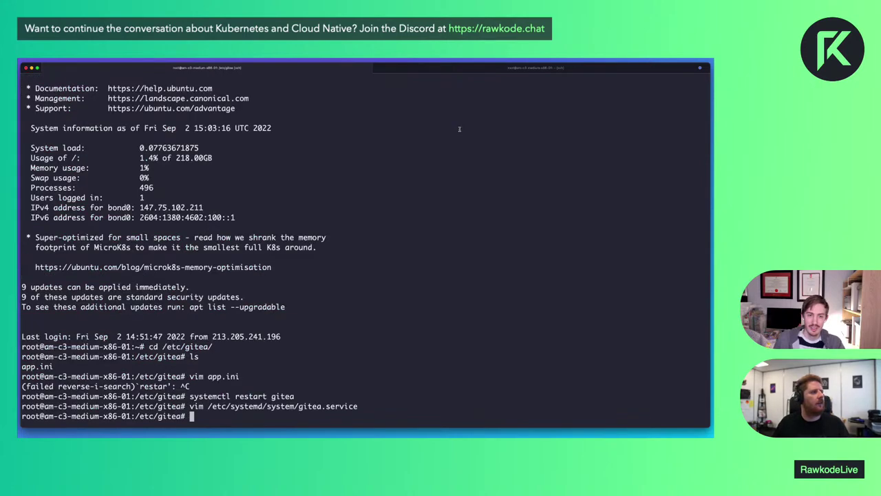
# Search Google for cap_net_bind_service
pyautogui.press('super+Tab')
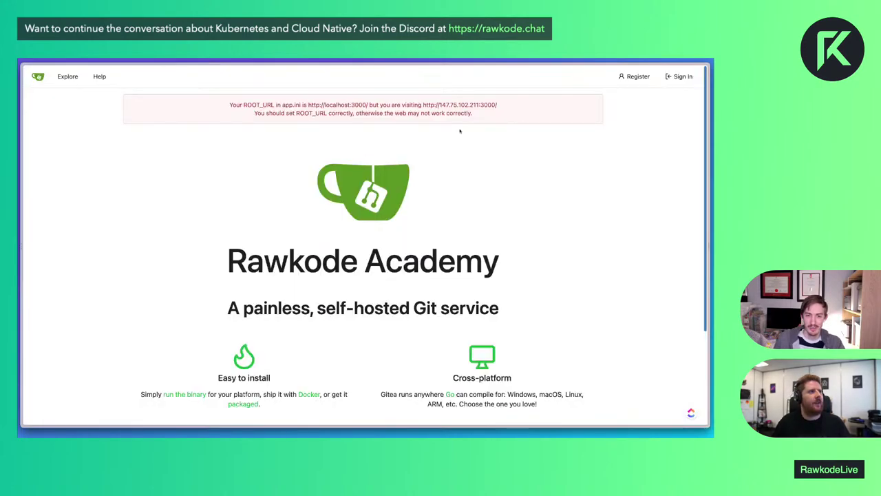
pyautogui.press('super+y')
pyautogui.press('super+w')
pyautogui.press('super+space')
pyautogui.write('cap')
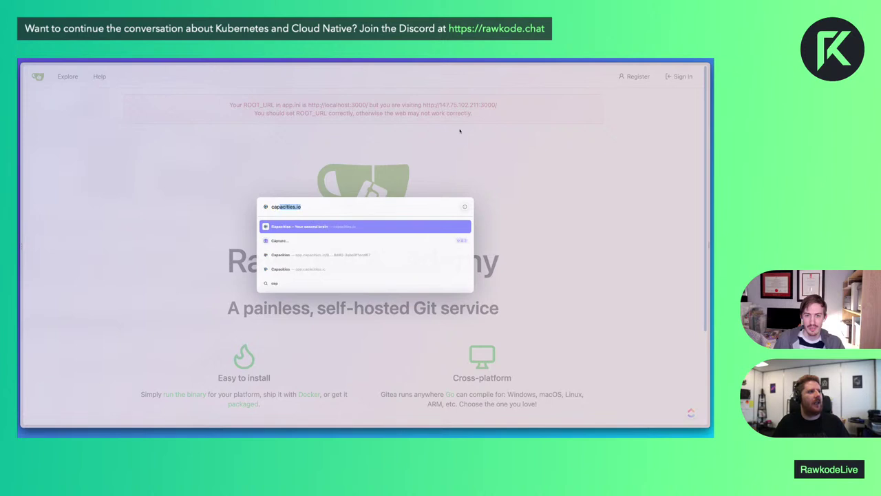
pyautogui.write('_net_bind_service')
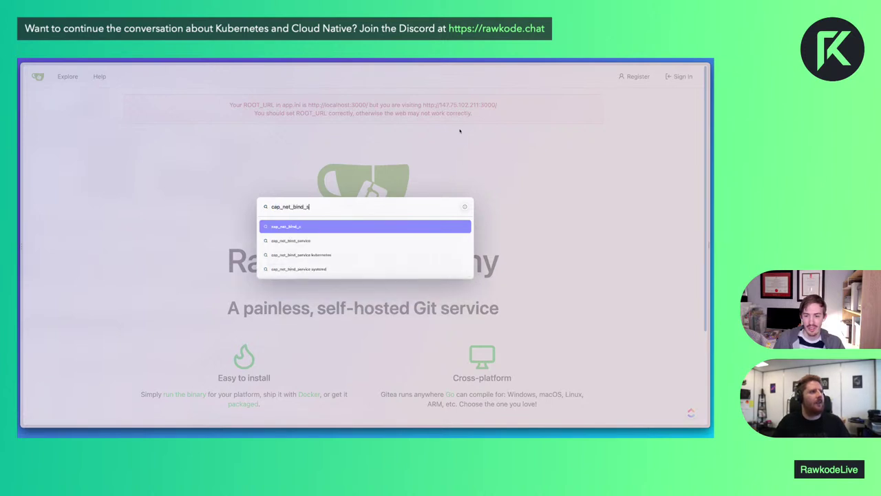
pyautogui.press('Return')
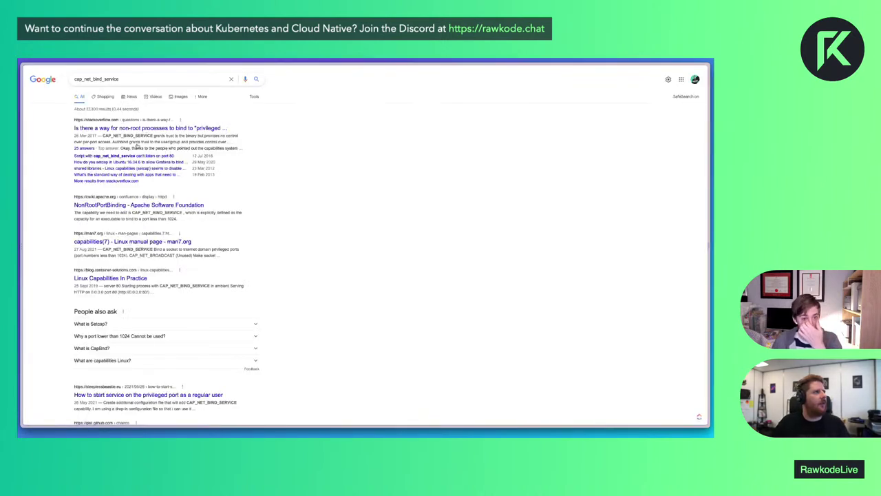
# Read the Apache NonRootPortBinding result, then return to the Gitea tab
pyautogui.click(136, 209)
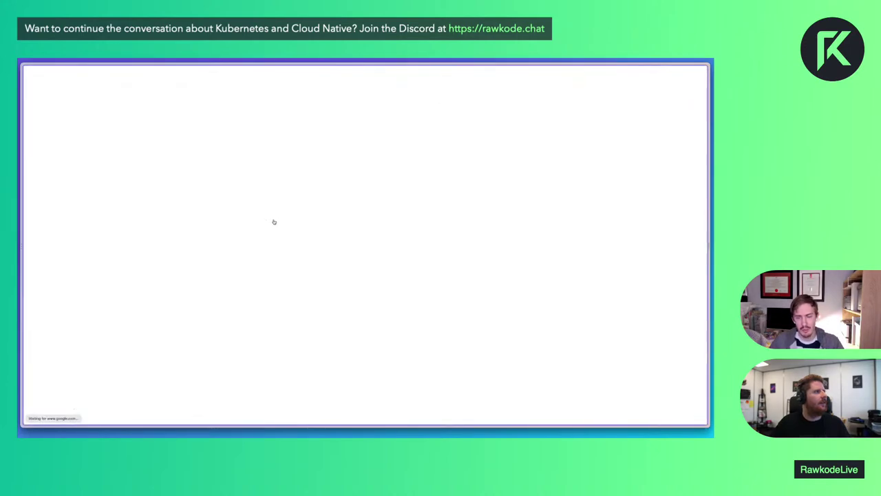
pyautogui.press('super+bracketleft')
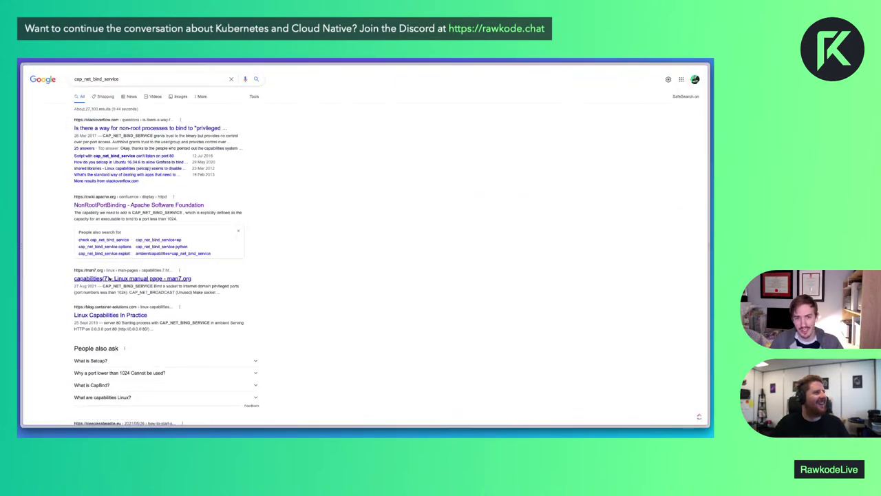
pyautogui.hotkey('ctrl', 'Tab')
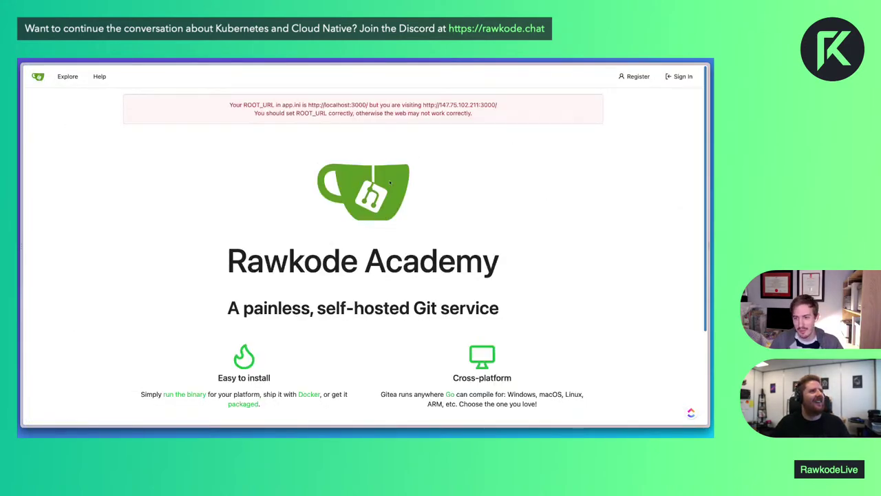
# Switch to the Gitea Linux service docs and search the page for 'ens'
pyautogui.press('super+t')
pyautogui.press('Return')
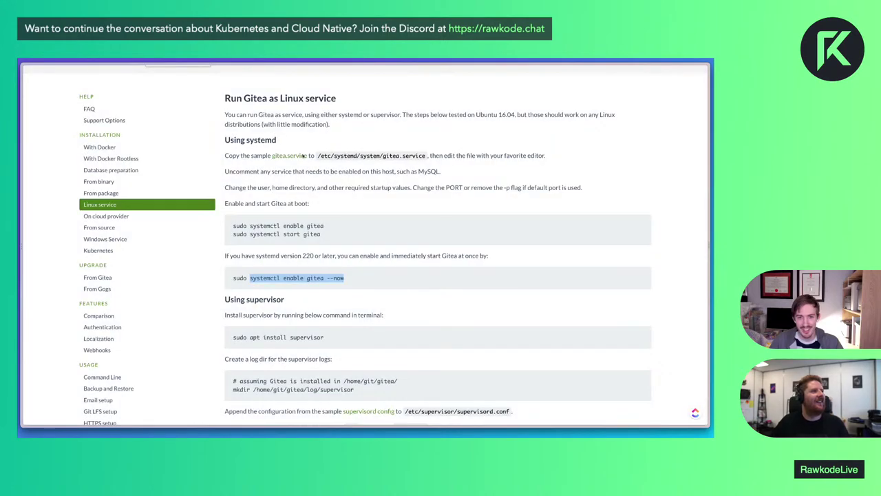
pyautogui.write('ens')
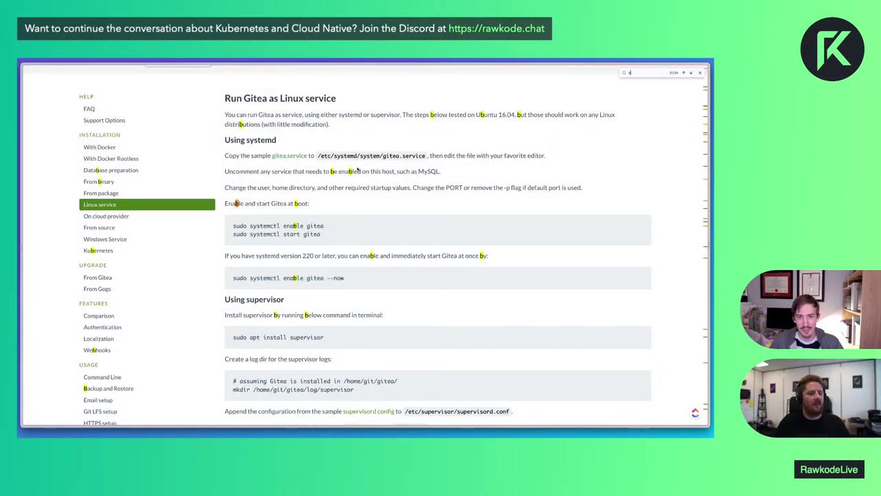
pyautogui.press('Escape')
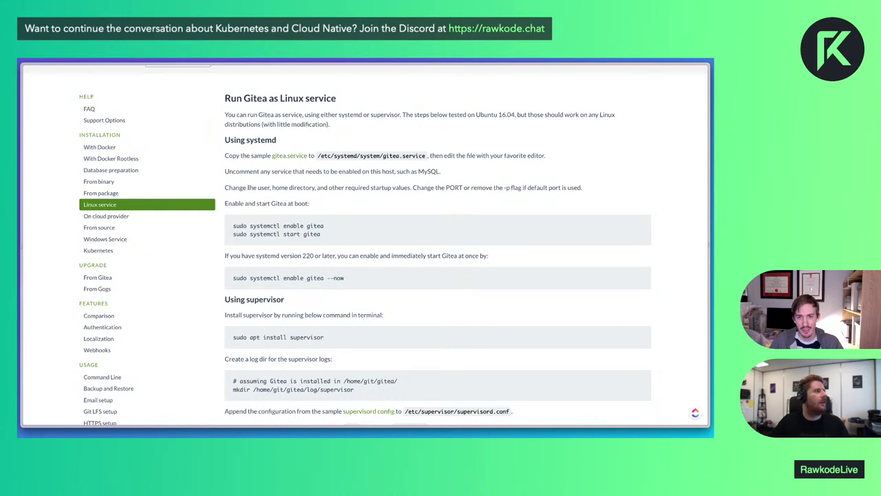
pyautogui.scroll(-1, 312, 276)
pyautogui.hotkey('ctrl', 'f')
pyautogui.write('s')
pyautogui.press('Escape')
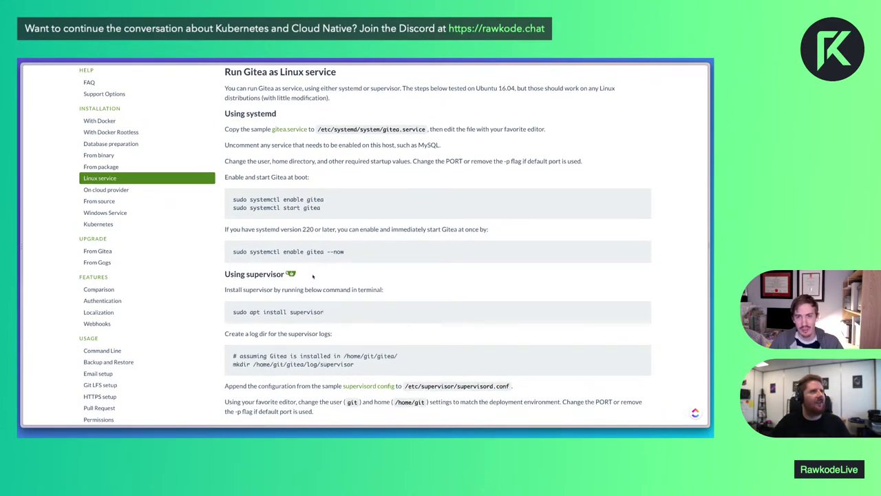
pyautogui.scroll(2, 205, 183)
# Search the Gitea docs for '80' and read through the HTTPS setup guide
pyautogui.click(176, 78)
pyautogui.write('80')
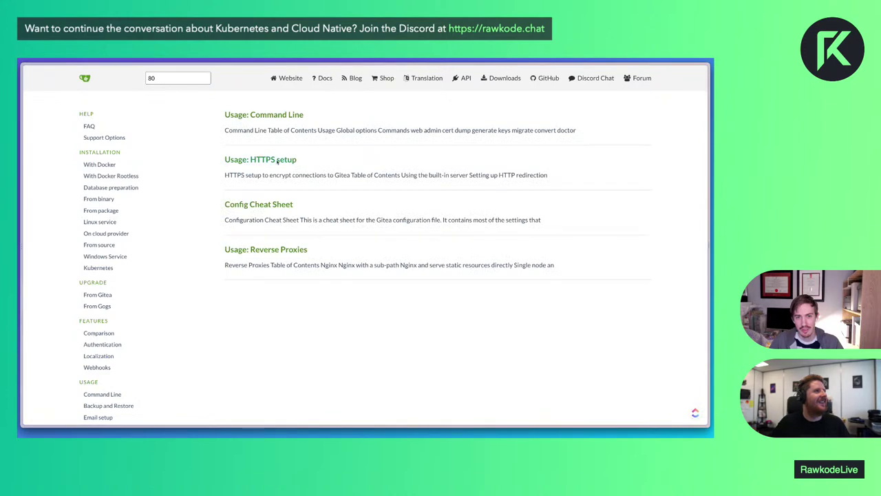
pyautogui.click(263, 161)
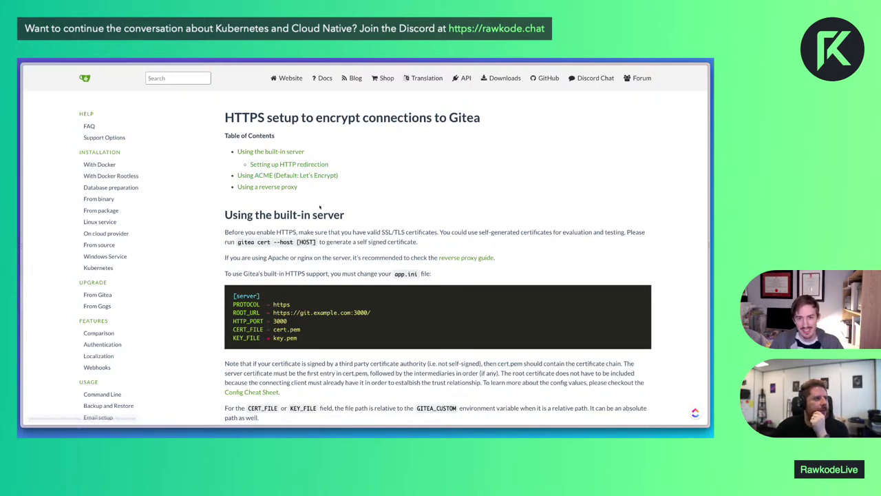
pyautogui.scroll(-3, 317, 192)
pyautogui.moveTo(294, 190); pyautogui.dragTo(367, 191)
pyautogui.scroll(-2, 393, 280)
pyautogui.scroll(-6, 393, 281)
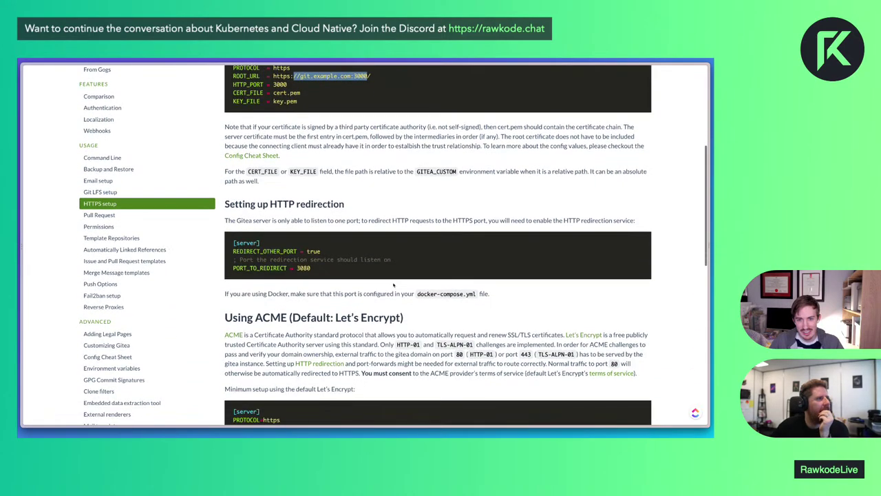
pyautogui.scroll(-7, 393, 284)
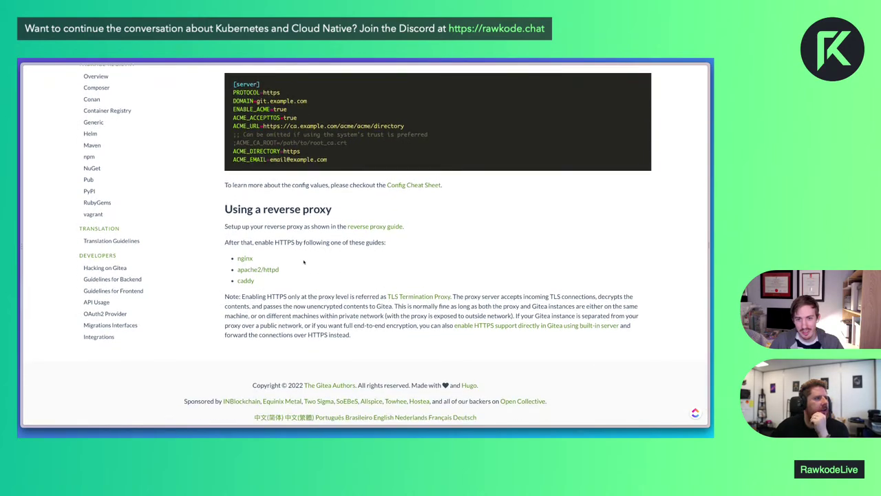
pyautogui.scroll(15, 476, 223)
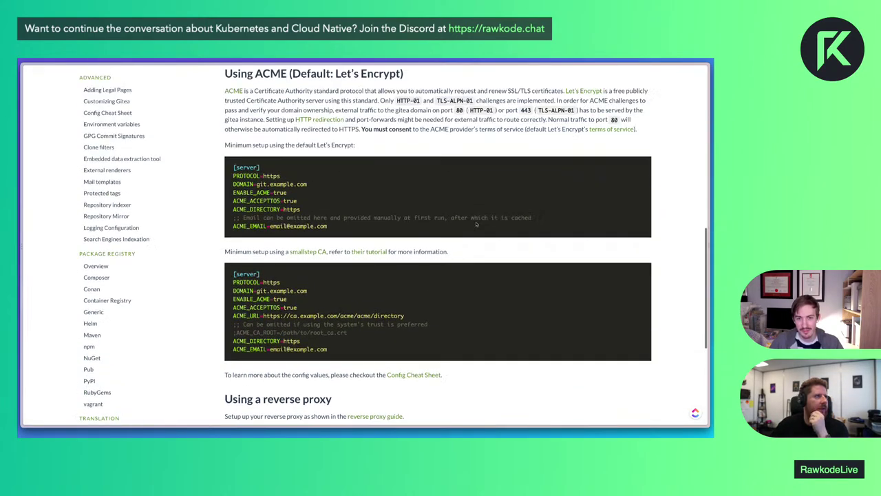
pyautogui.scroll(4, 476, 224)
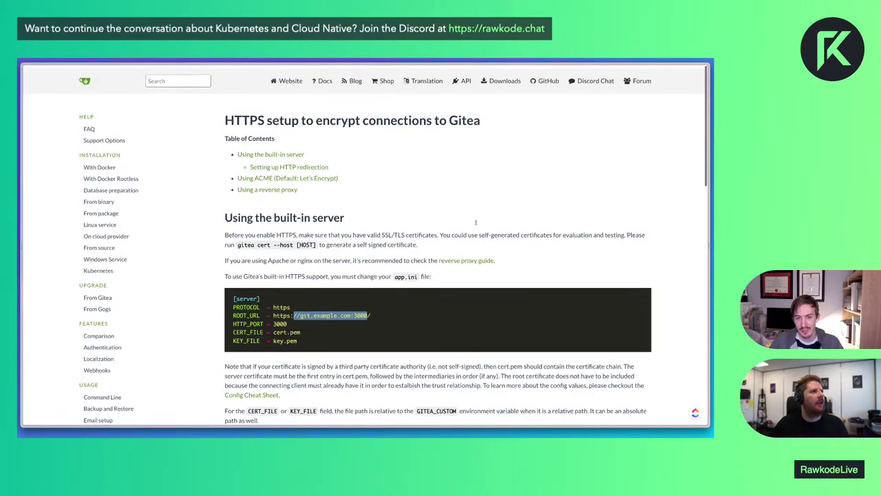
pyautogui.scroll(-7, 456, 287)
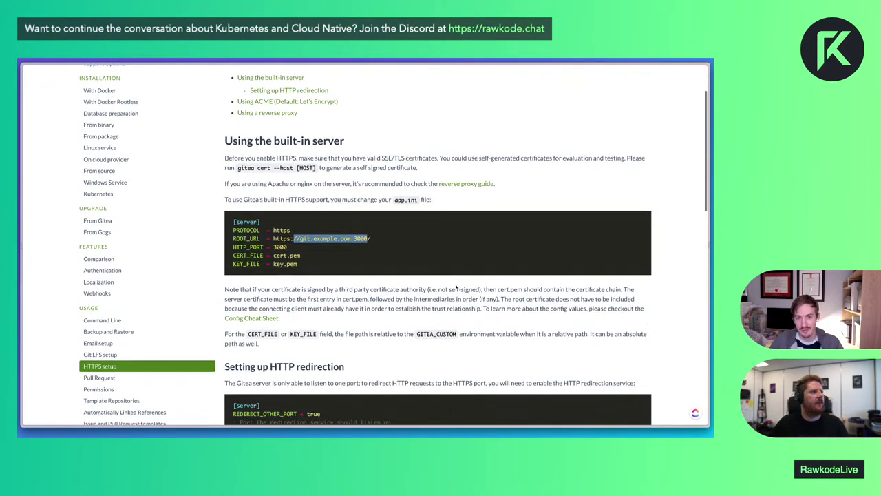
pyautogui.scroll(-5, 456, 287)
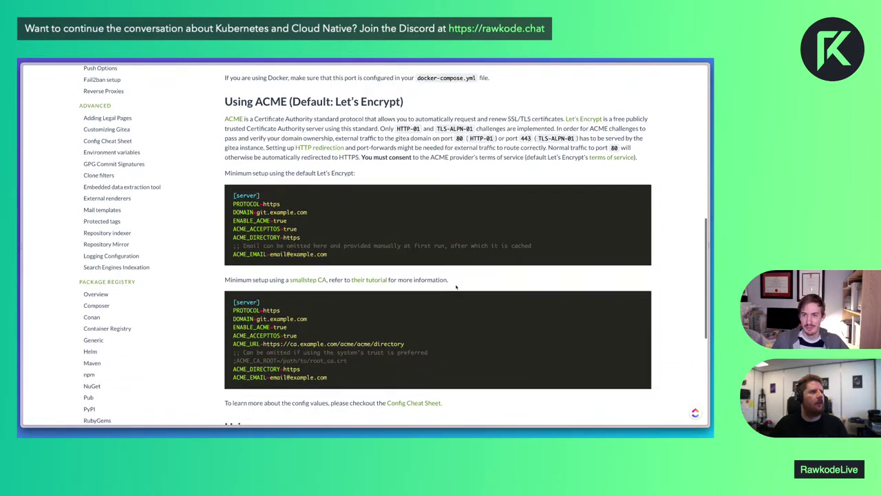
pyautogui.scroll(12, 456, 287)
# Switch back to the Rawkode Academy Gitea home page tab
pyautogui.click(443, 196)
pyautogui.press('super+t')
pyautogui.press('Return')
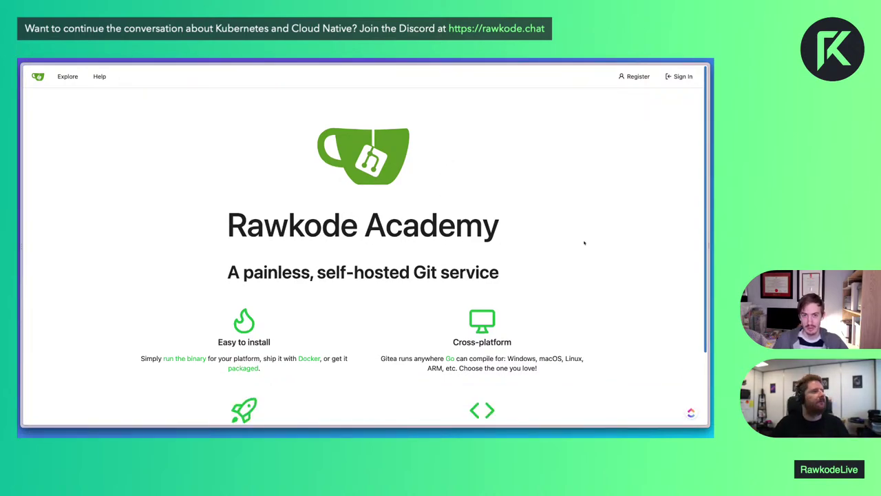
# Zoom out, open the registration form and fill the e-mail from saved details
pyautogui.scroll(-3, 535, 260)
pyautogui.scroll(3, 540, 257)
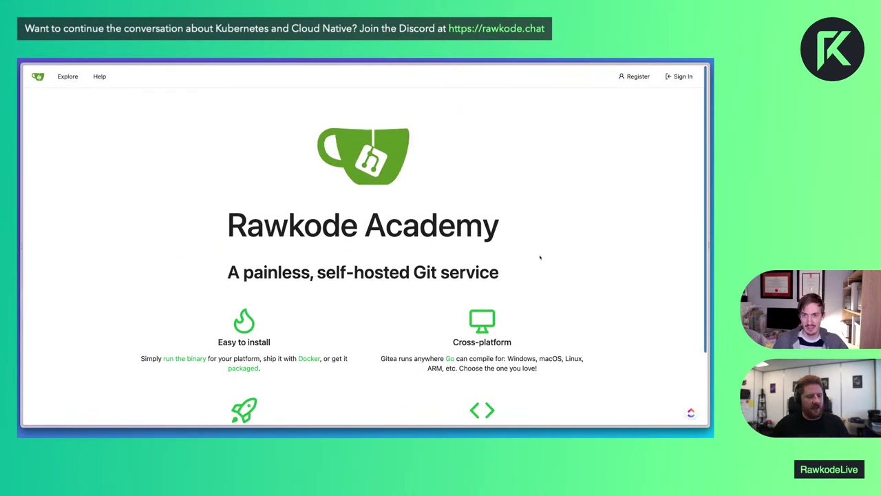
pyautogui.hotkey('ctrl', '-')
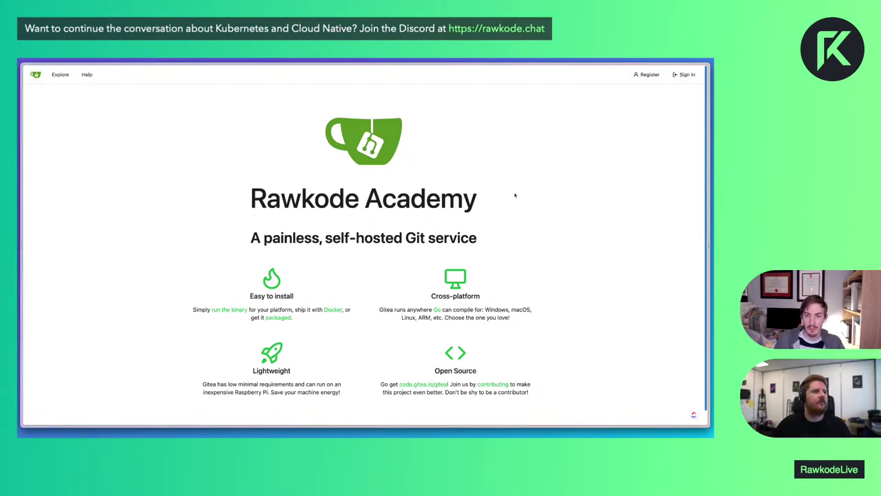
pyautogui.click(645, 75)
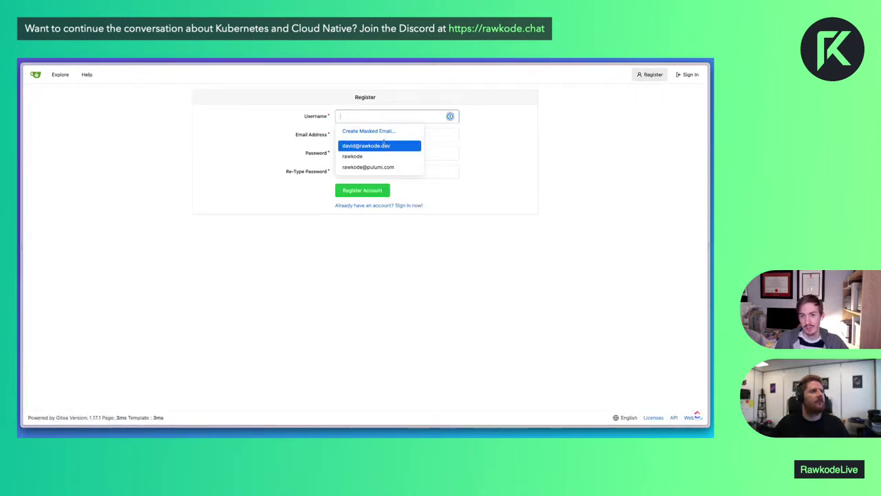
pyautogui.click(423, 163)
pyautogui.click(382, 276)
# Enter username rawkode, save the suggested password as 'Gitea' in 1Password, and register
pyautogui.click(364, 117)
pyautogui.write('rawkode')
pyautogui.press('Tab')
pyautogui.press('Tab')
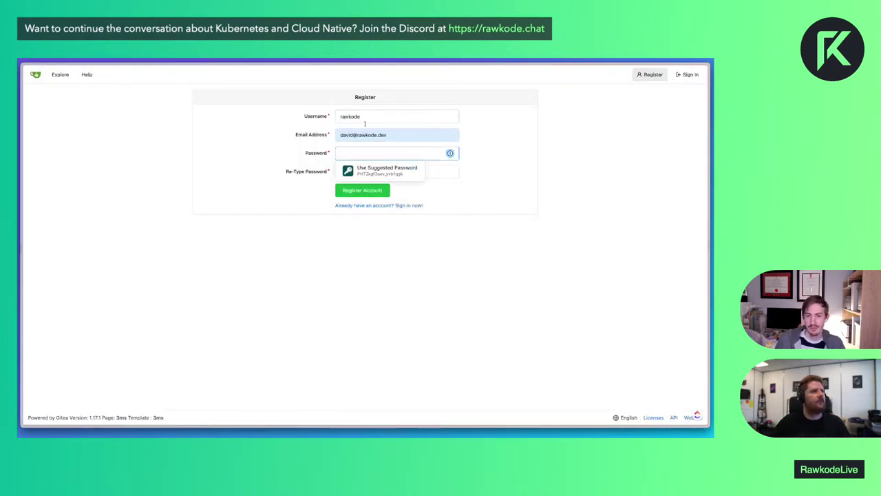
pyautogui.press('Return')
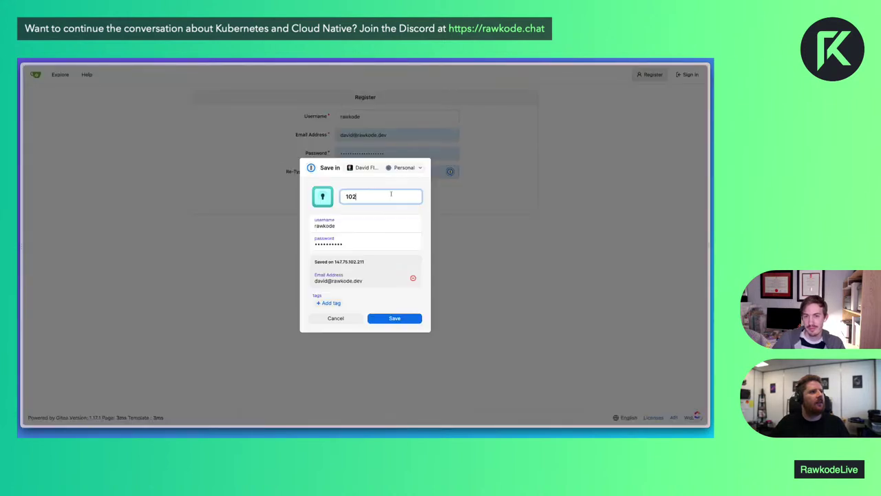
pyautogui.write('Gitea')
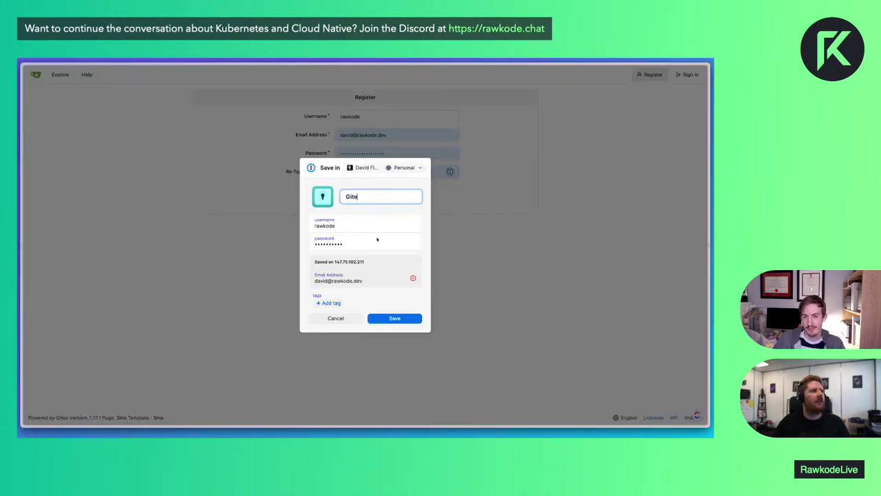
pyautogui.press('Return')
pyautogui.click(362, 190)
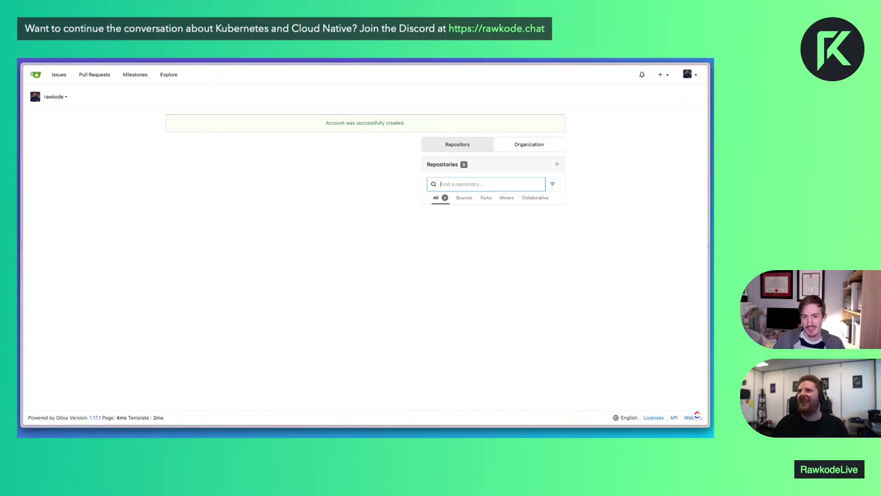
# Open Site Administration from the account menu and review its dashboard summary and maintenance operations
pyautogui.click(234, 208)
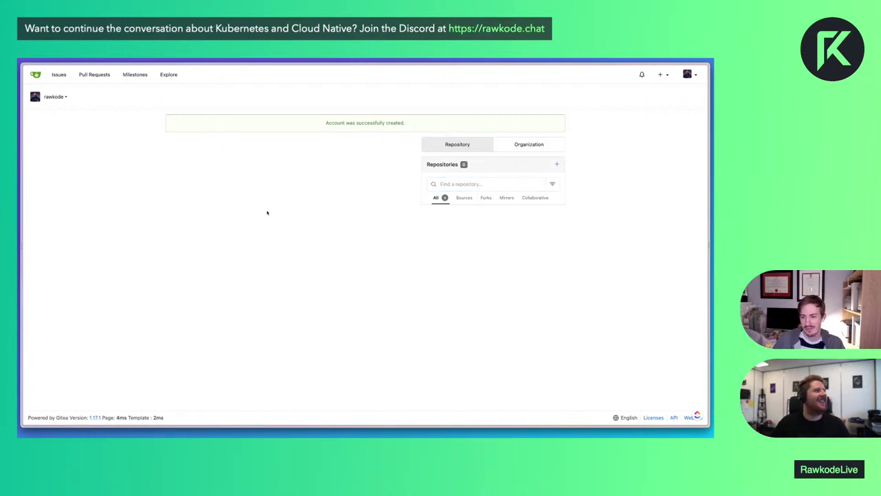
pyautogui.click(687, 75)
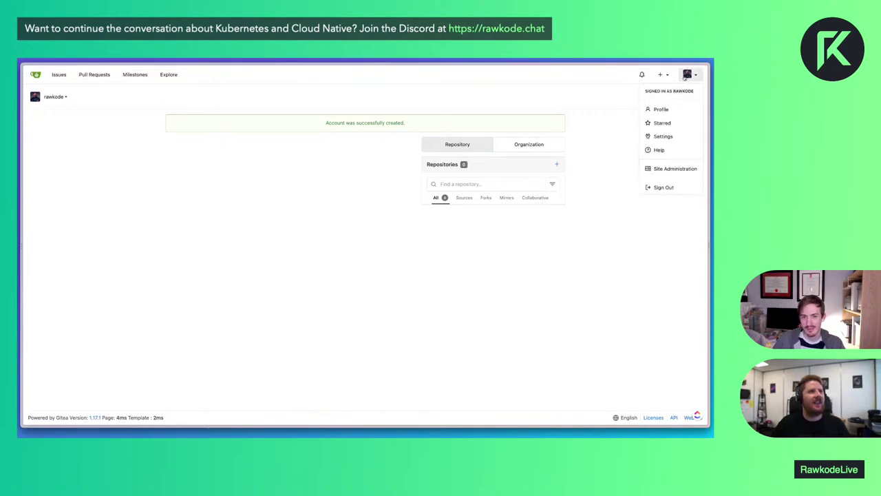
pyautogui.click(668, 168)
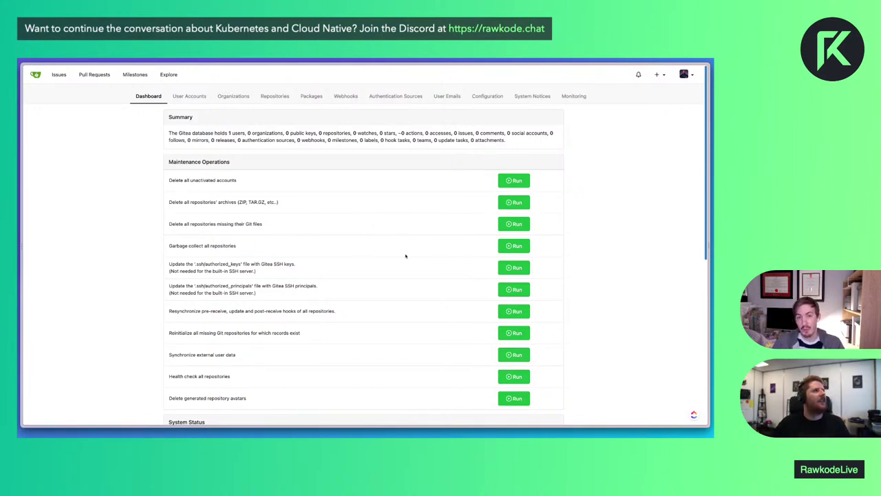
pyautogui.hotkey('ctrl', '+')
pyautogui.hotkey('ctrl', '+')
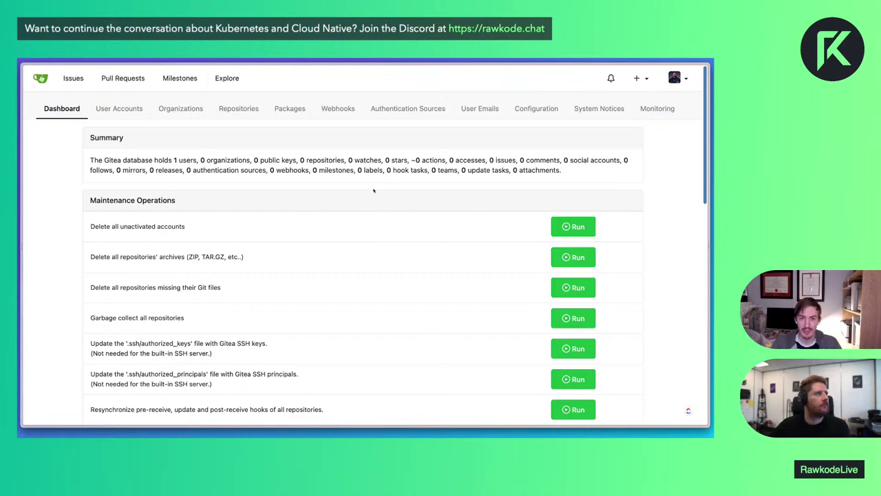
pyautogui.scroll(-5, 257, 314)
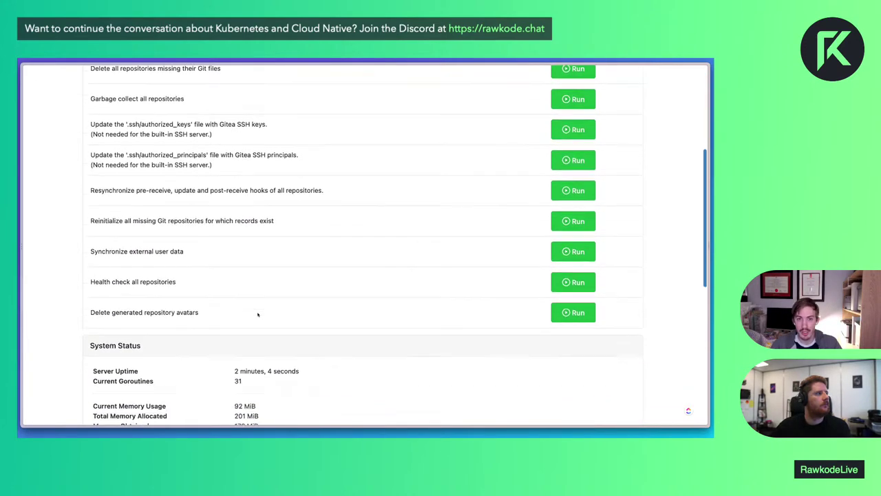
pyautogui.scroll(5, 257, 314)
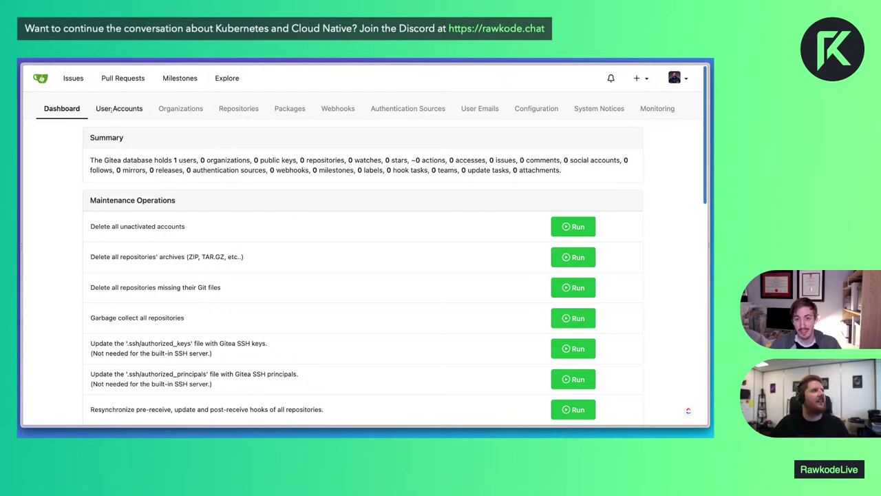
# Create the RawkodeAcademy organization from Site Administration's Organizations list
pyautogui.click(165, 117)
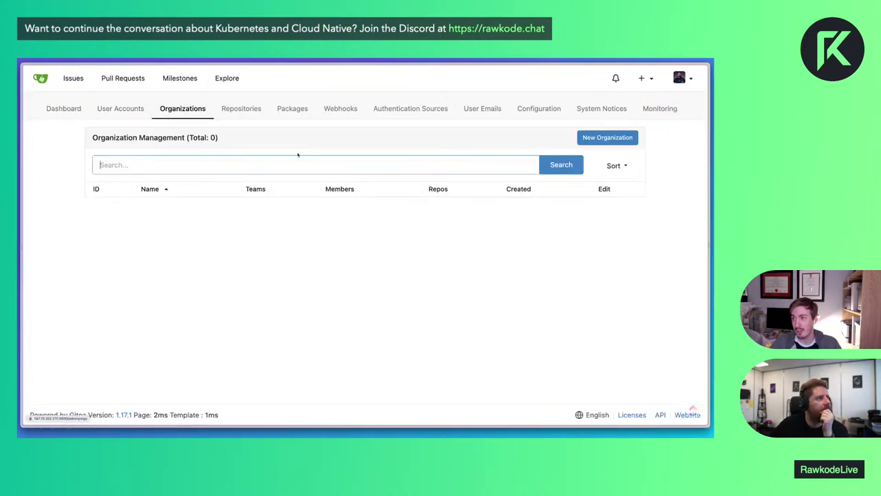
pyautogui.click(615, 140)
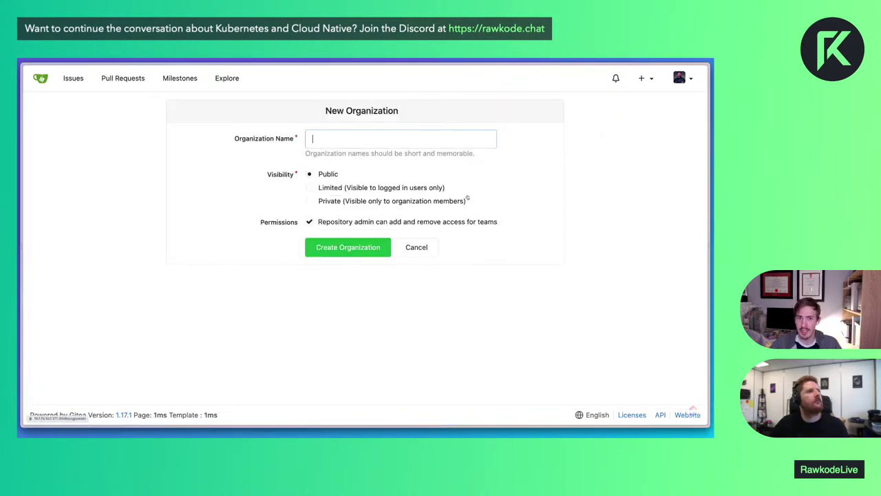
pyautogui.write('R')
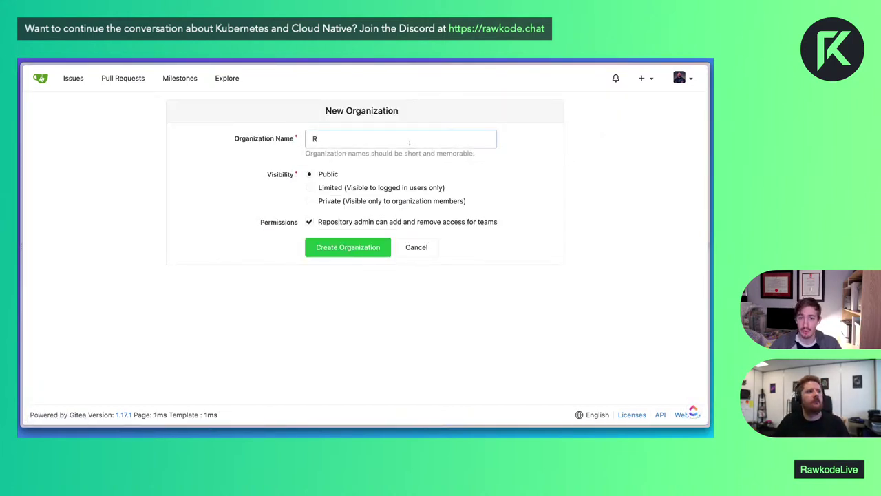
pyautogui.write('awkodeAcademy')
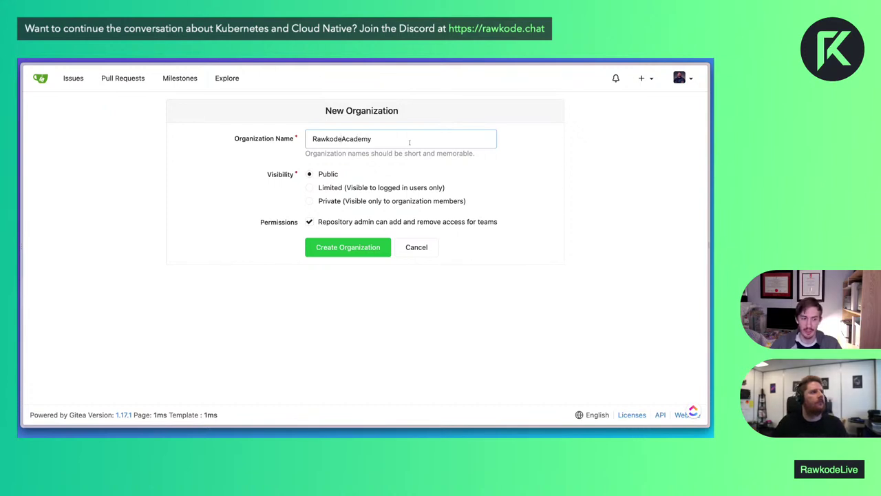
pyautogui.click(363, 245)
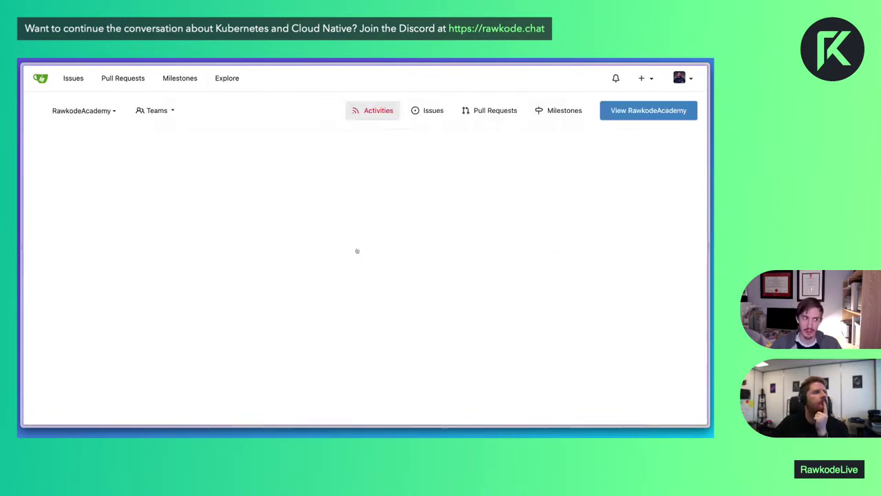
pyautogui.click(113, 111)
pyautogui.click(178, 110)
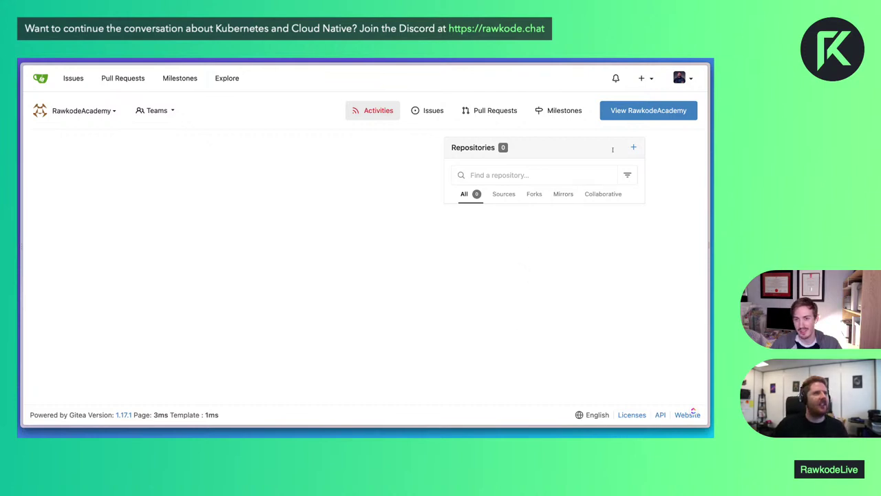
# Start a new repository named rawkode, leaving the template unset
pyautogui.click(633, 147)
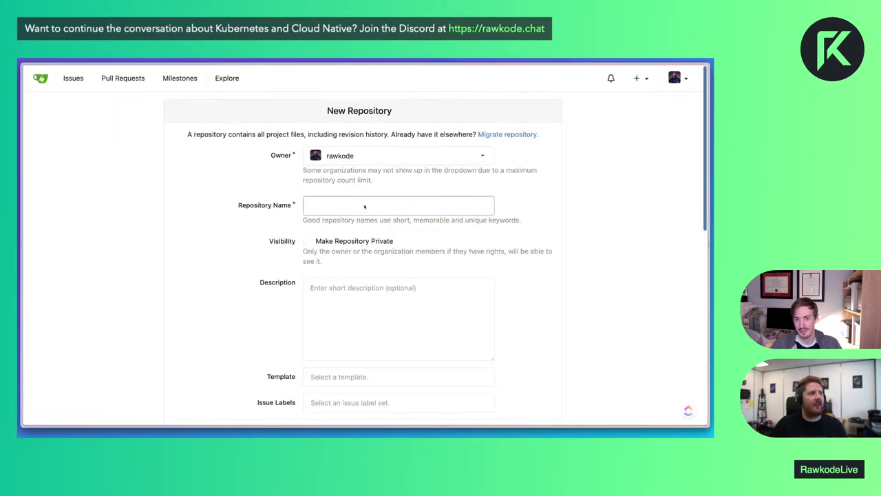
pyautogui.write('rawkoded')
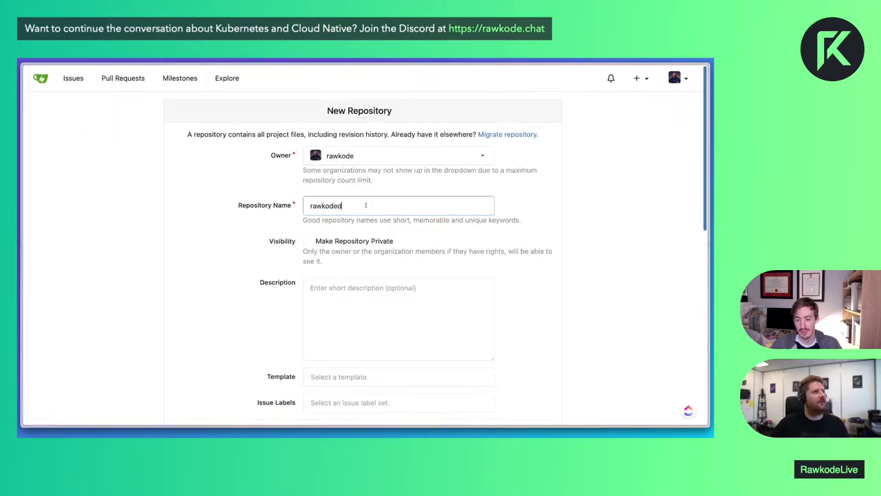
pyautogui.press('BackSpace')
pyautogui.scroll(-4, 365, 205)
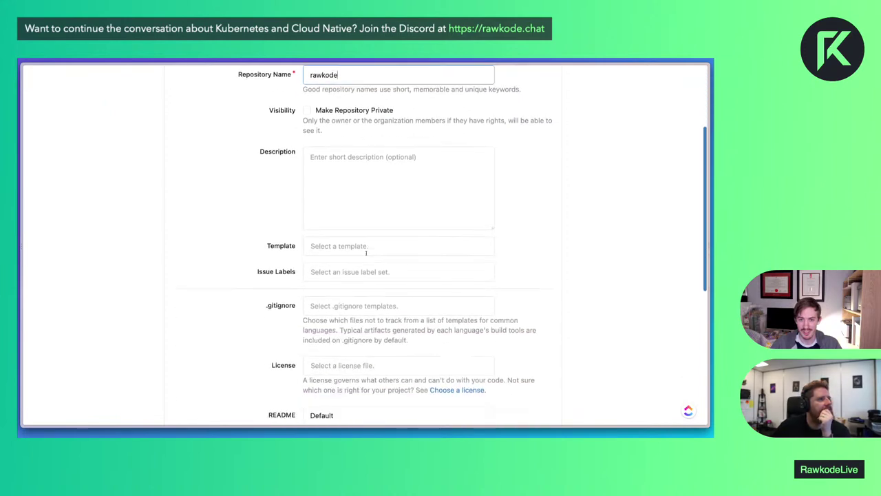
pyautogui.click(366, 253)
pyautogui.click(541, 227)
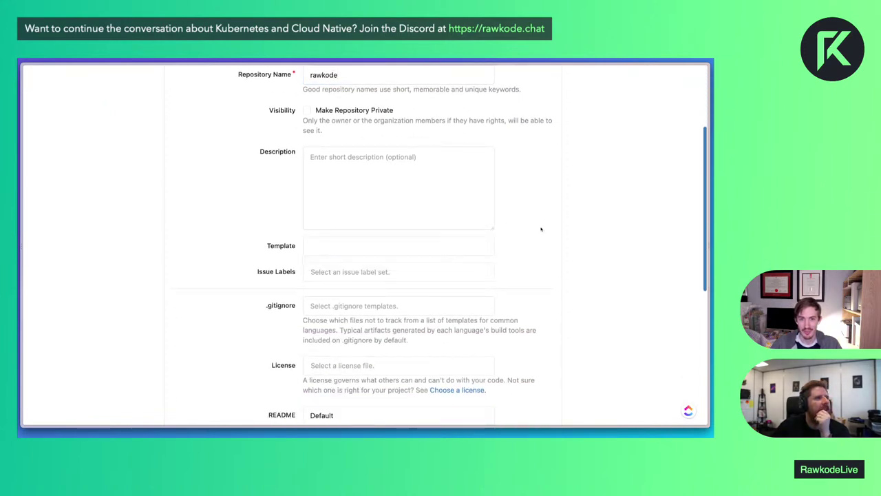
# Choose the MIT license and create the repository
pyautogui.scroll(-1, 382, 262)
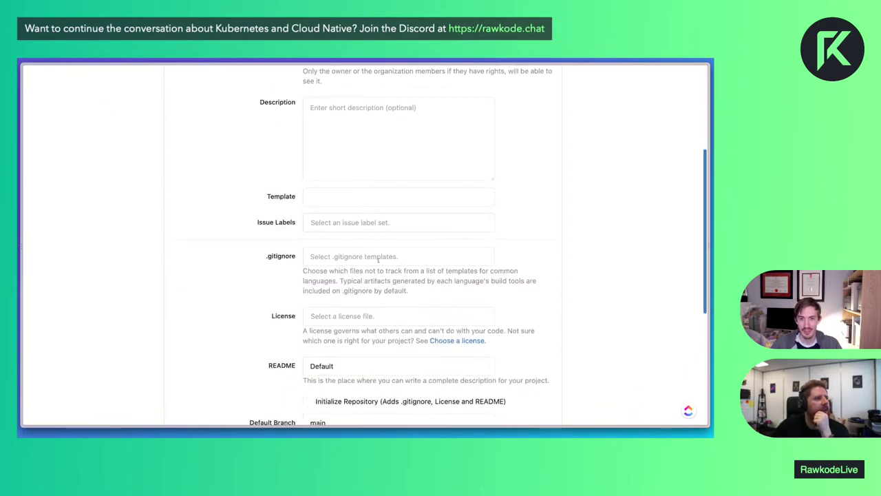
pyautogui.scroll(-5, 380, 262)
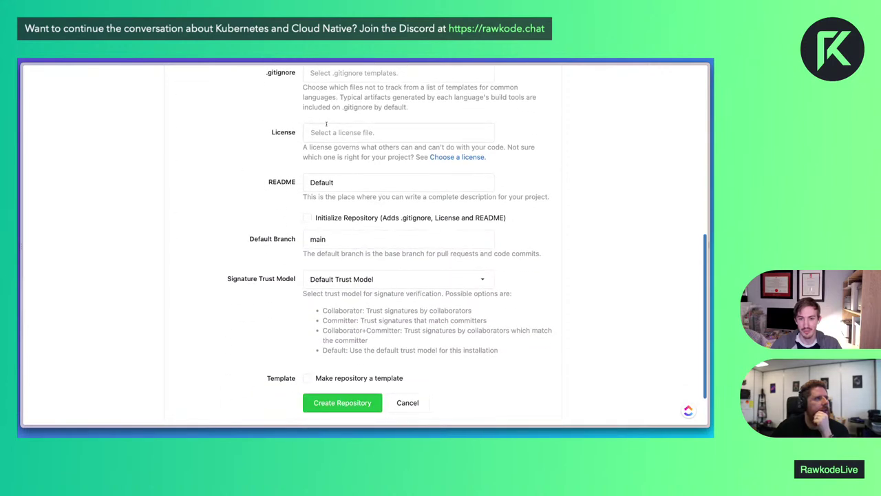
pyautogui.click(326, 127)
pyautogui.write('mit')
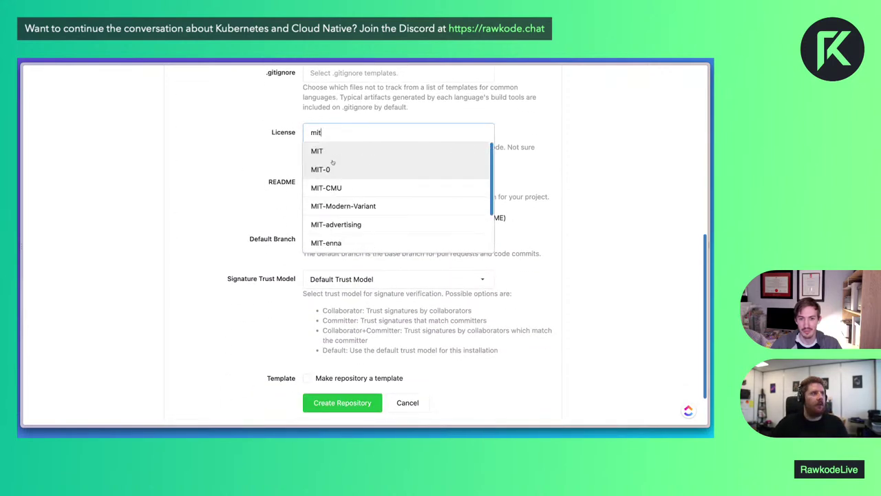
pyautogui.click(318, 152)
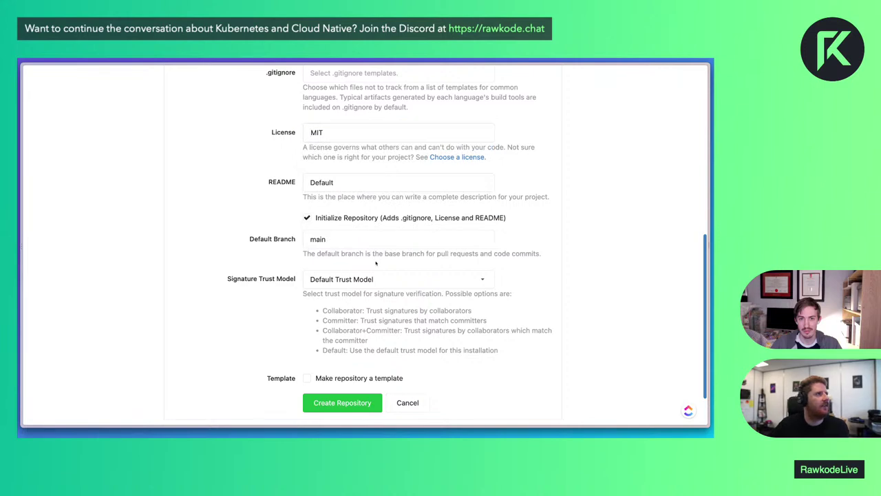
pyautogui.scroll(-3, 385, 268)
pyautogui.click(357, 363)
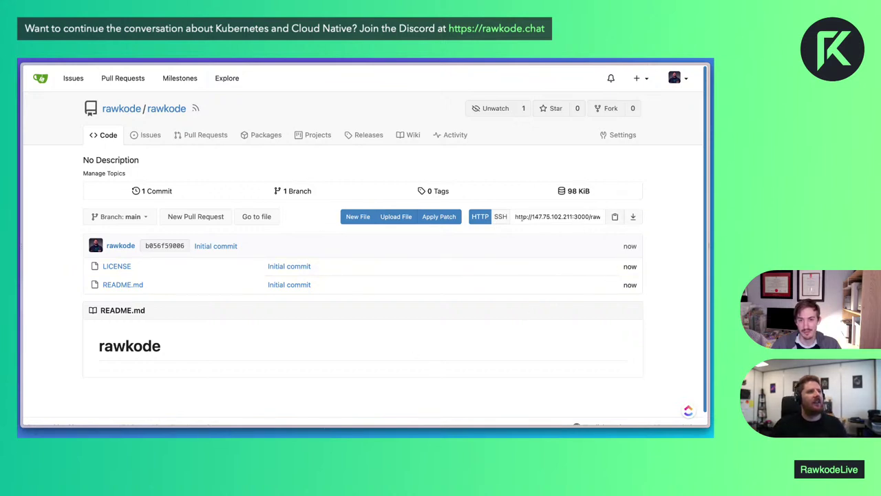
# Browse the dashboard and the RawkodeAcademy organization under Explore > Organizations
pyautogui.moveTo(516, 216); pyautogui.dragTo(605, 217)
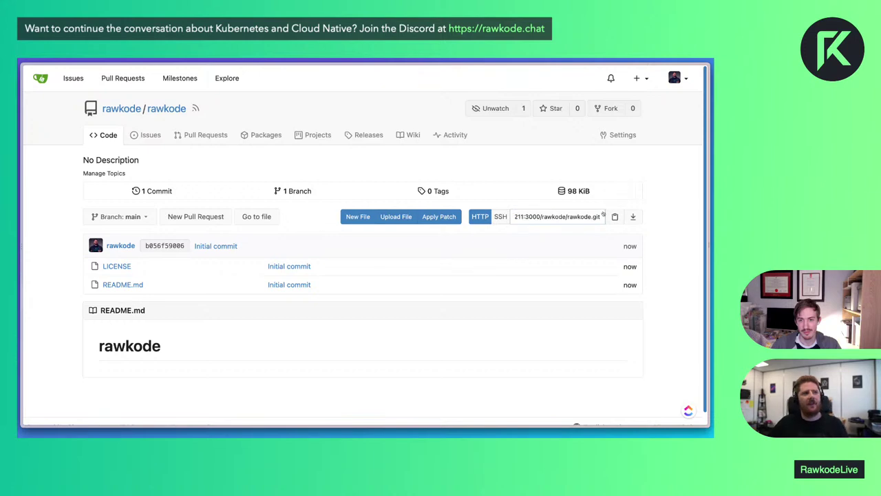
pyautogui.click(533, 232)
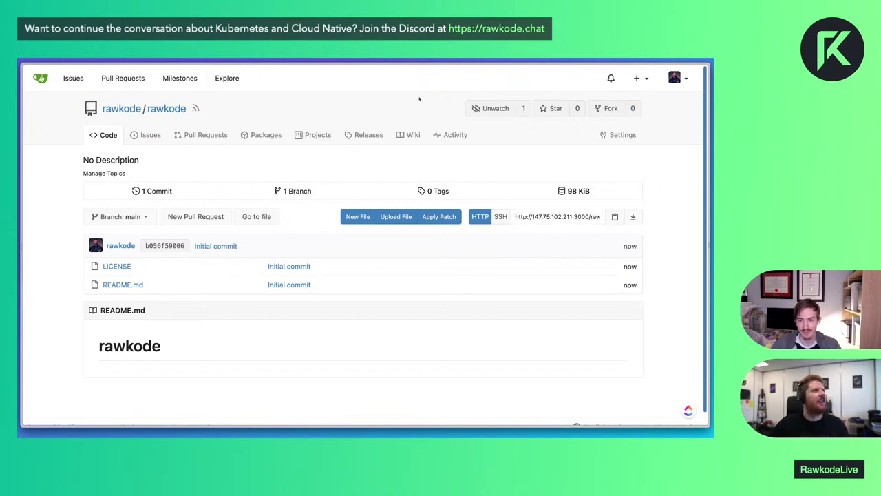
pyautogui.click(40, 78)
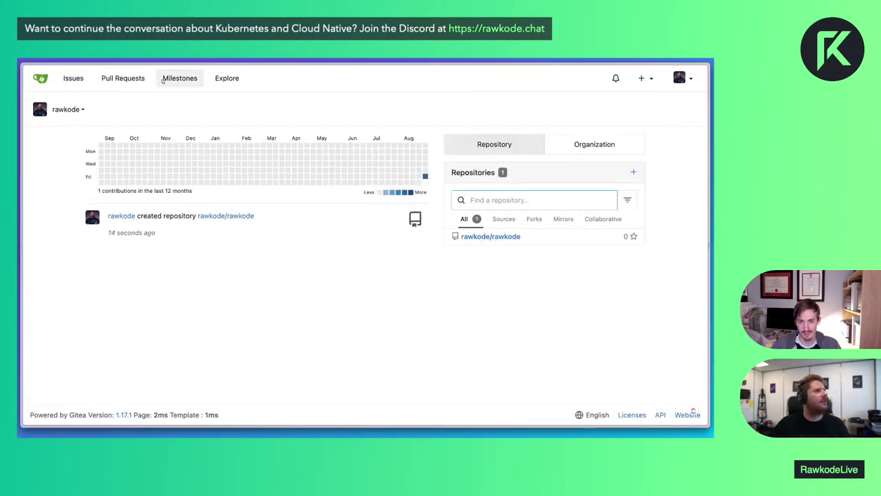
pyautogui.click(237, 79)
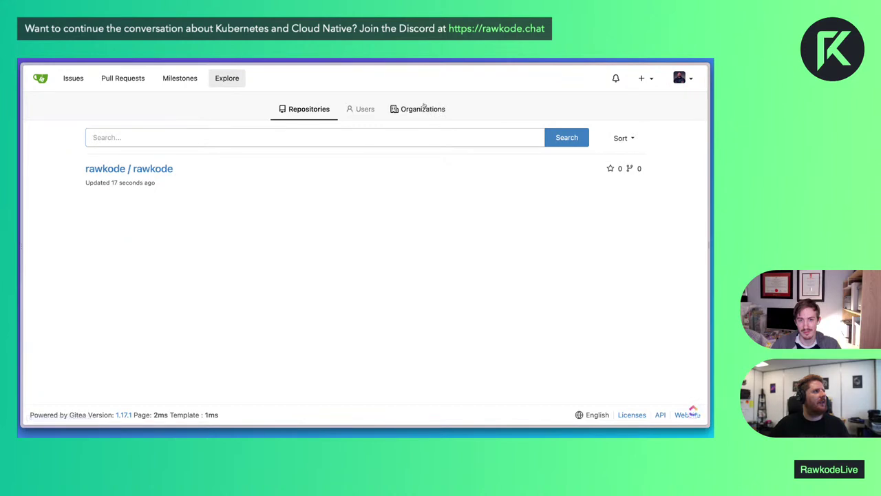
pyautogui.click(422, 109)
pyautogui.click(138, 165)
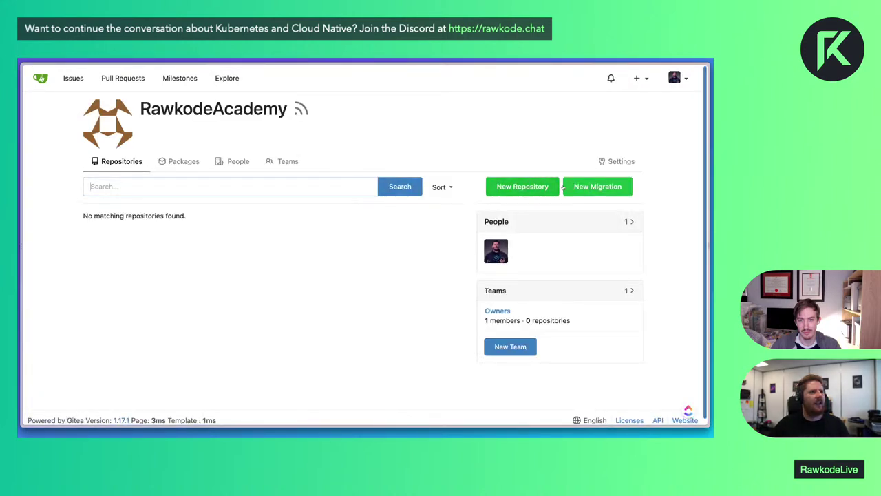
pyautogui.click(74, 78)
pyautogui.click(39, 77)
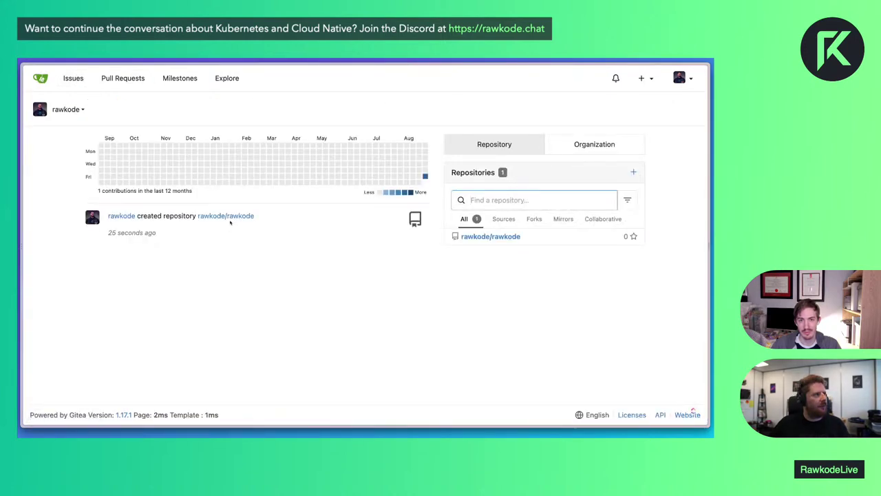
# Open rawkode/rawkode and switch its clone address to SSH
pyautogui.click(231, 219)
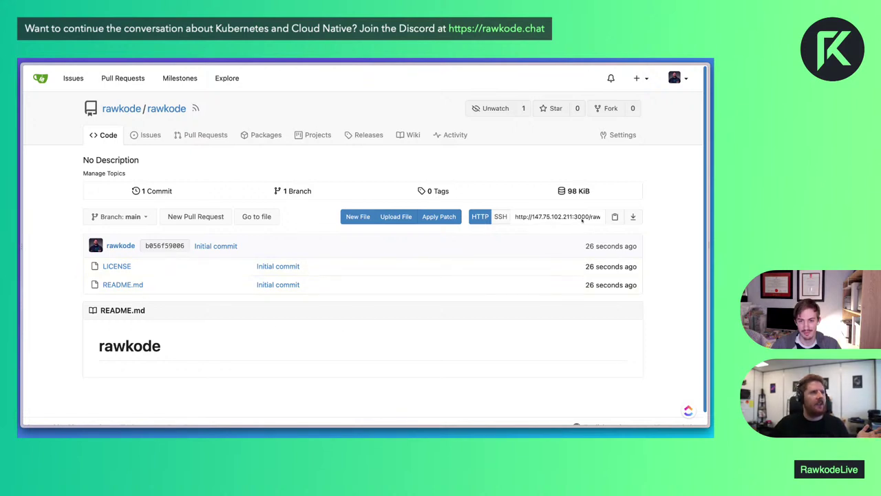
pyautogui.click(521, 217)
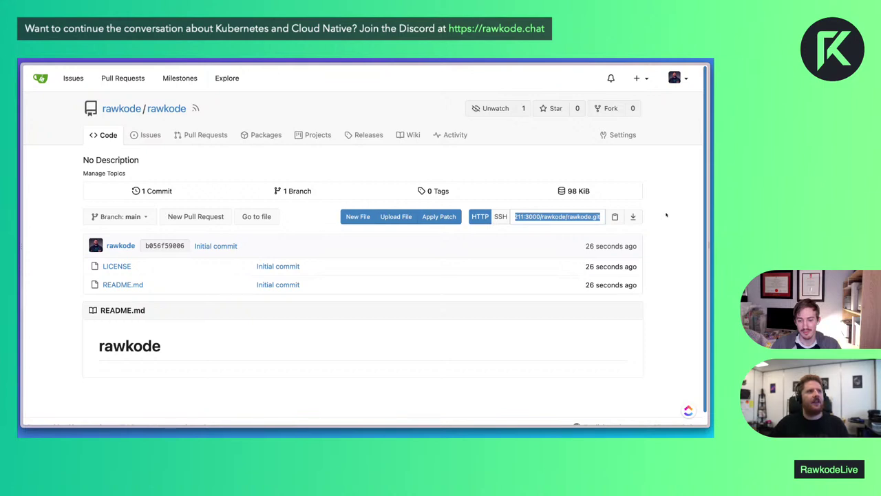
pyautogui.click(500, 217)
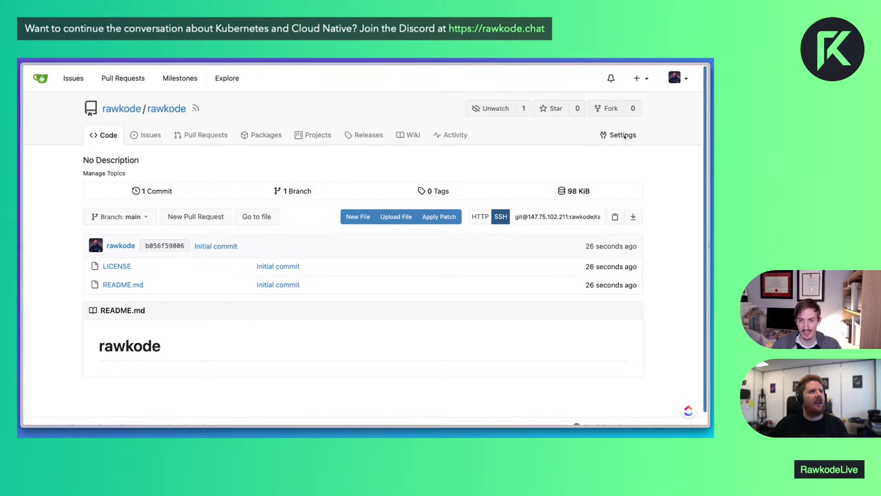
pyautogui.click(676, 78)
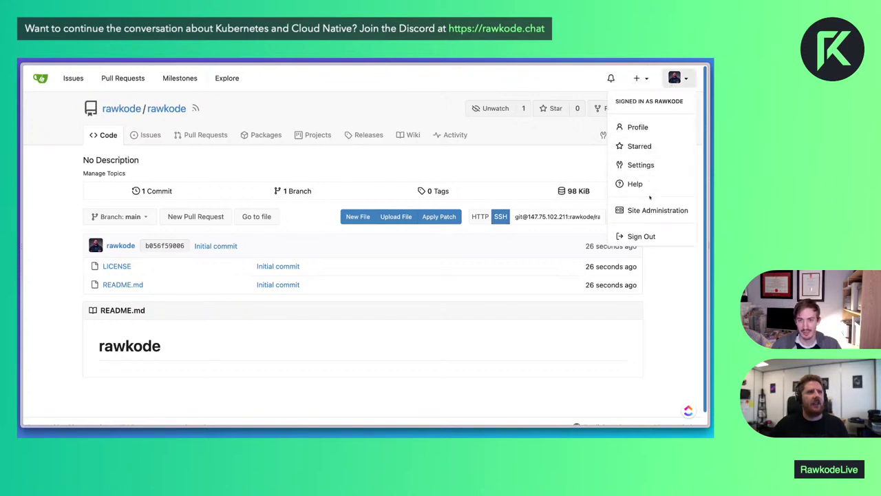
# Go to Settings > SSH / GPG Keys, briefly starting and abandoning a new key
pyautogui.click(645, 163)
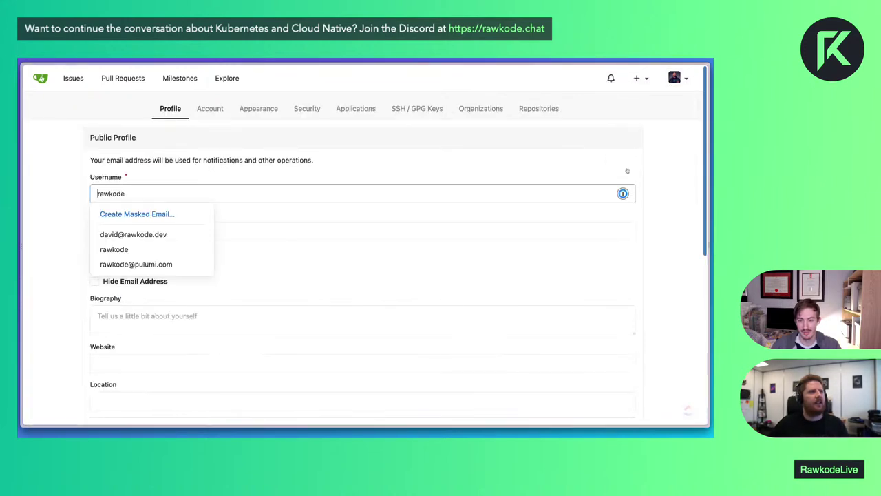
pyautogui.click(395, 116)
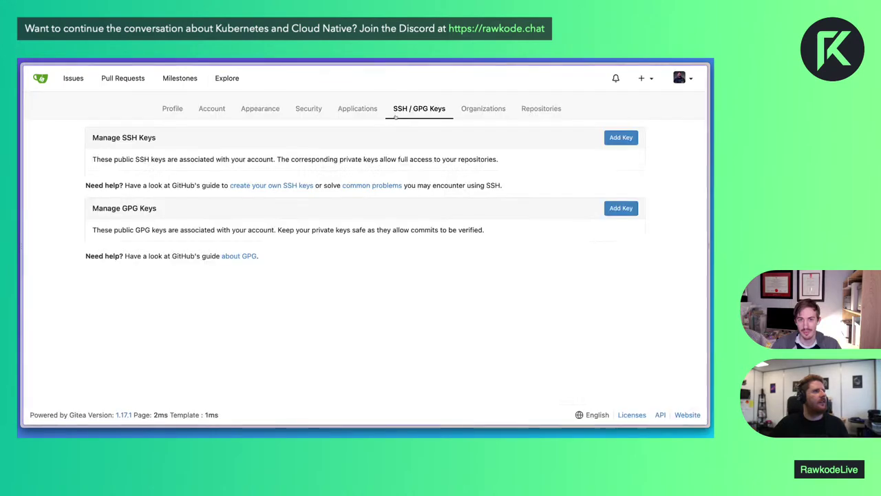
pyautogui.click(620, 136)
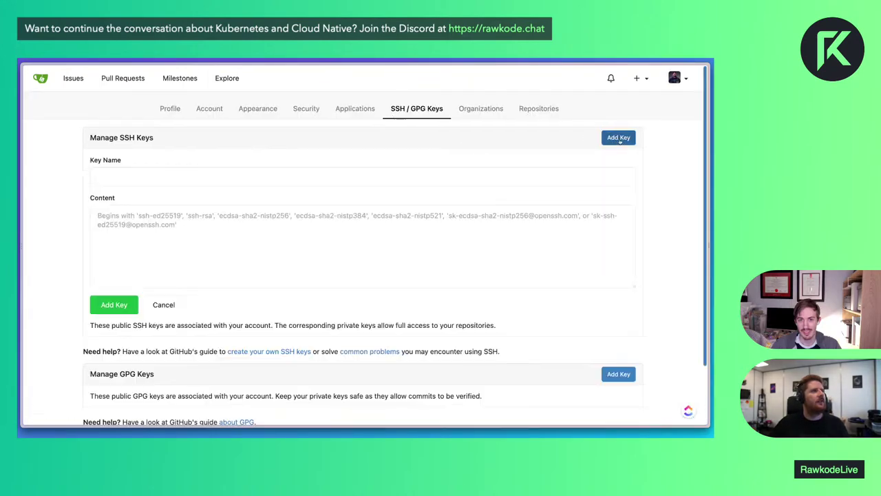
pyautogui.hscroll(-5, 171, 196)
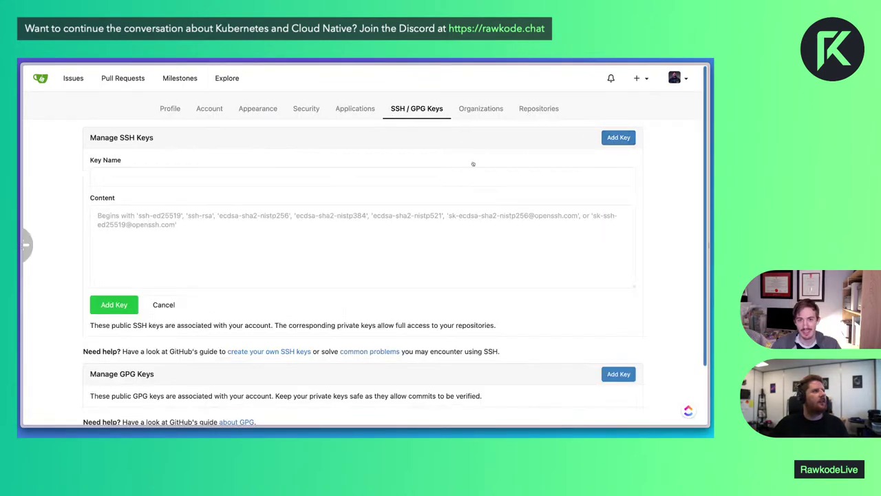
pyautogui.click(327, 283)
pyautogui.click(399, 110)
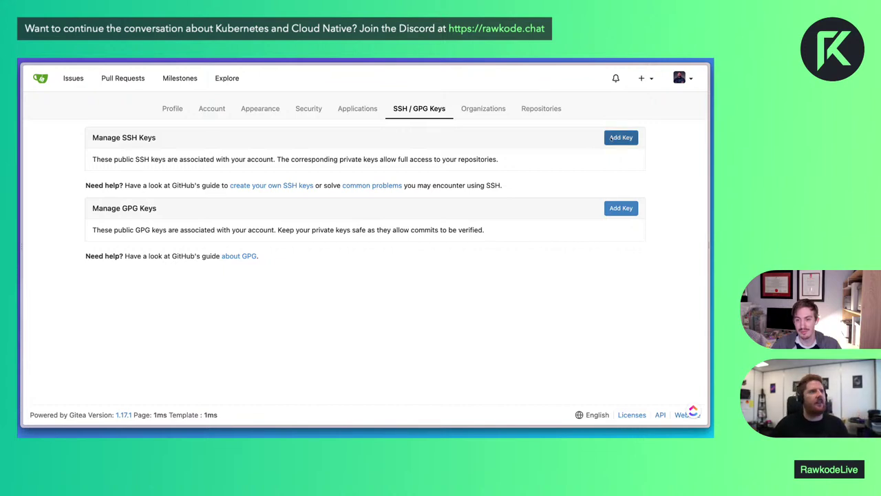
# Start adding a new SSH key and bring up 1Password's key suggestions
pyautogui.click(629, 137)
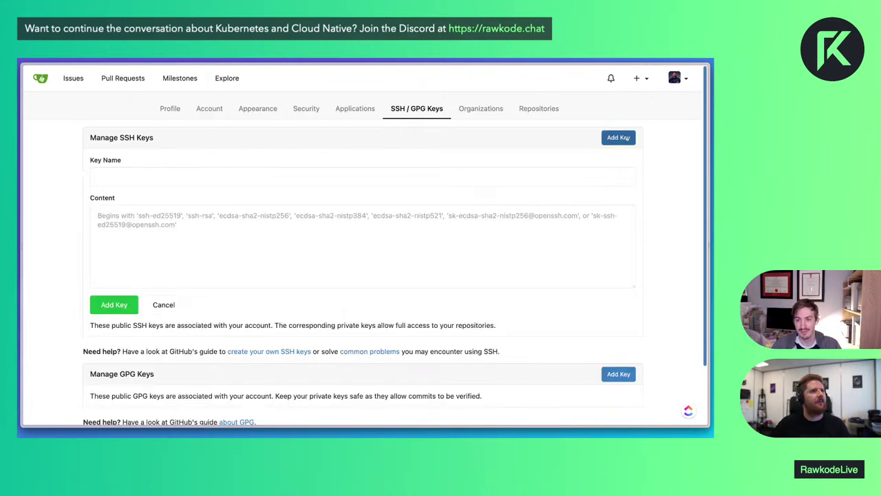
pyautogui.click(419, 252)
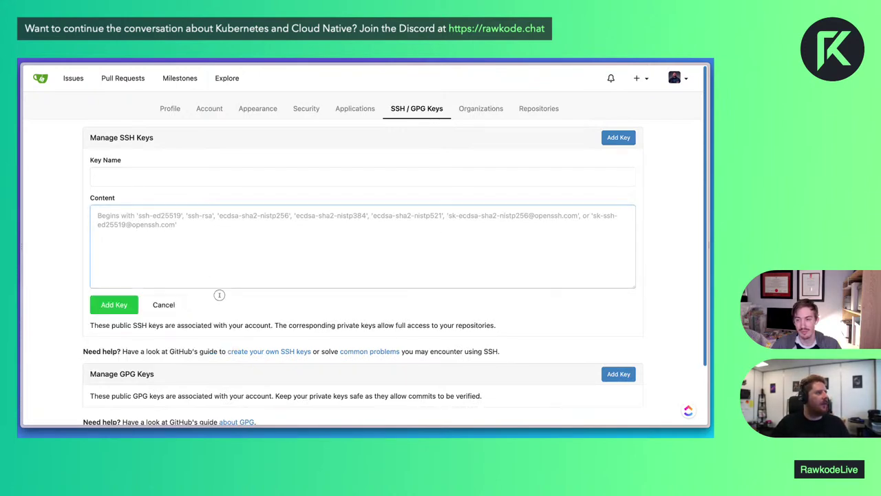
pyautogui.click(159, 178)
pyautogui.click(134, 224)
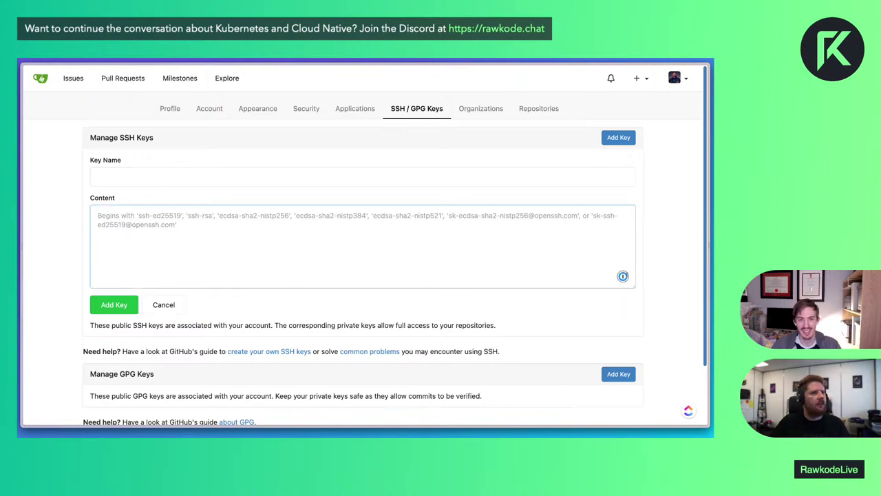
pyautogui.click(623, 276)
pyautogui.scroll(-1, 153, 340)
pyautogui.scroll(1, 153, 340)
# Generate and save an SSH key named 'Gitea' via 1Password, then open rawkode/rawkode
pyautogui.click(146, 301)
pyautogui.hotkey('ctrl', 'a')
pyautogui.write('Gitea')
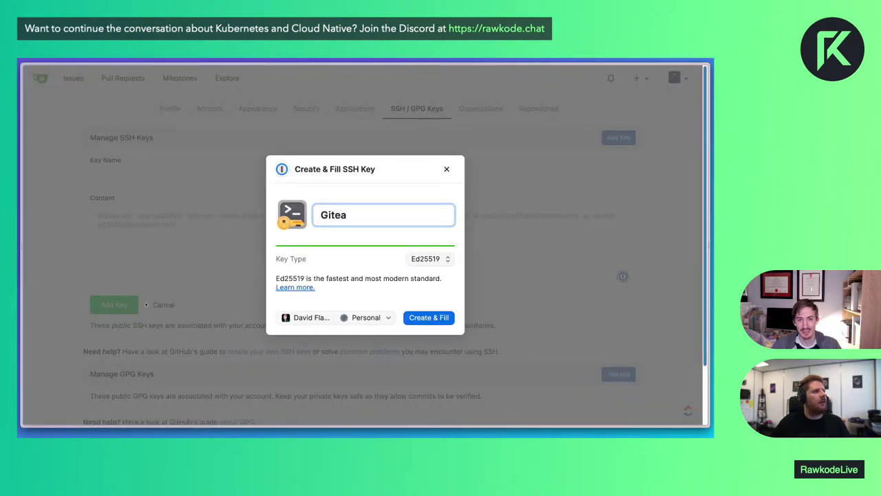
pyautogui.press('Return')
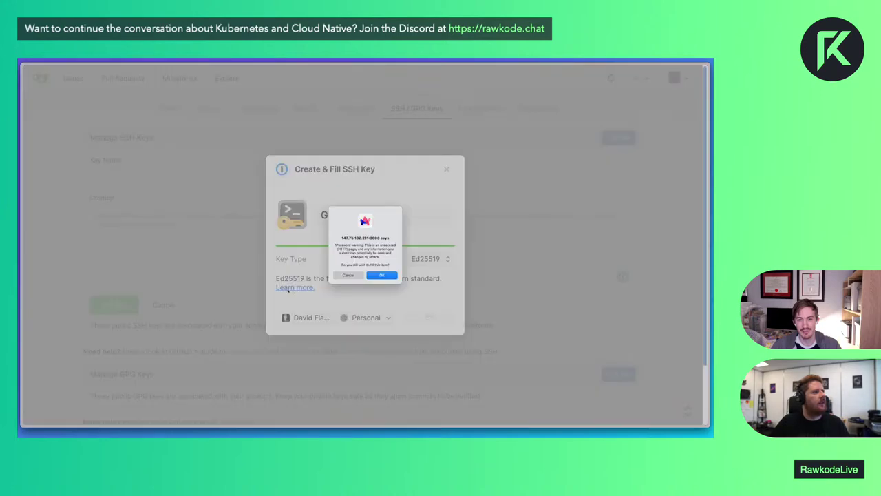
pyautogui.click(391, 276)
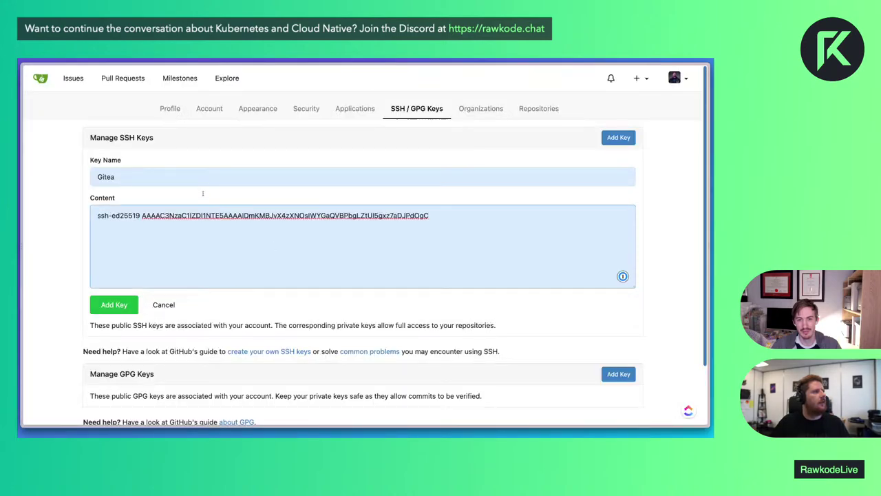
pyautogui.click(113, 304)
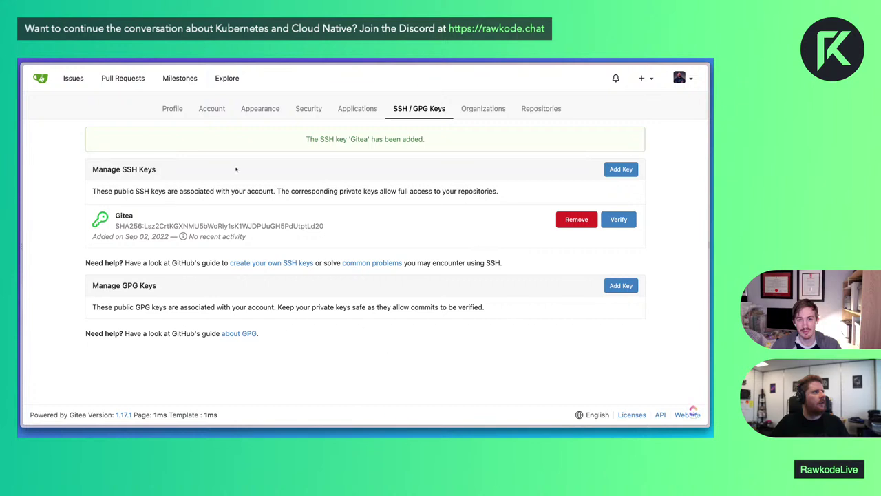
pyautogui.click(40, 78)
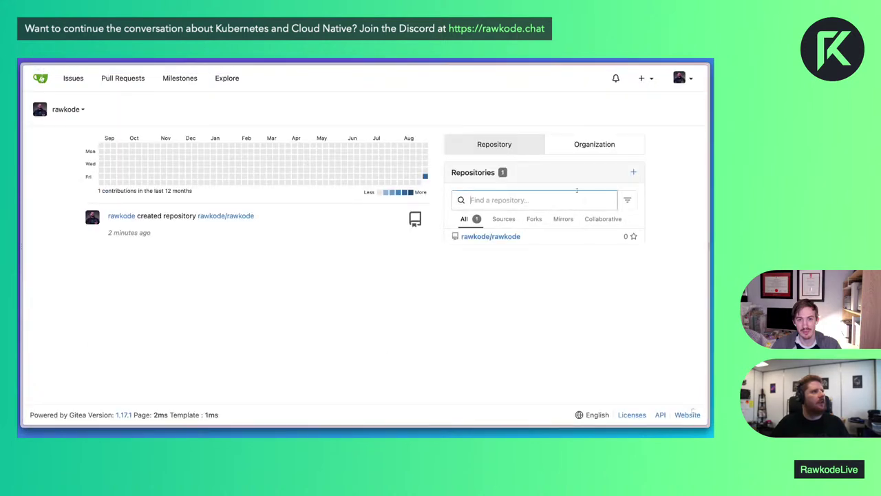
pyautogui.click(490, 236)
# Clone rawkode over SSH into a tmp folder in a new terminal tab, trusting the host key
pyautogui.click(615, 217)
pyautogui.hotkey('alt', 'Tab')
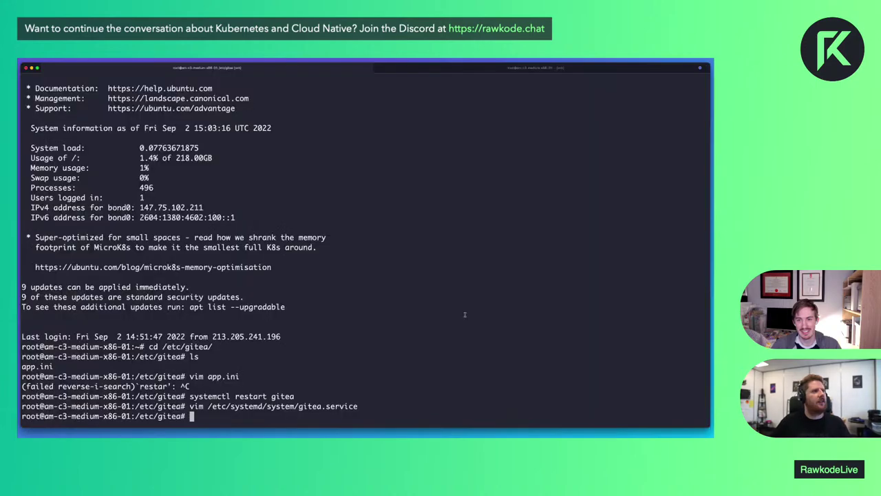
pyautogui.press('super+2')
pyautogui.press('super+t')
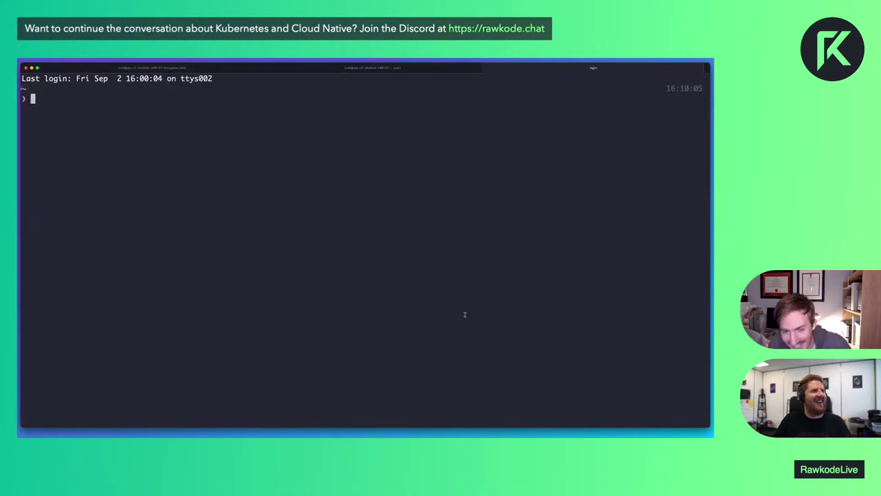
pyautogui.write('tmp')
pyautogui.press('Return')
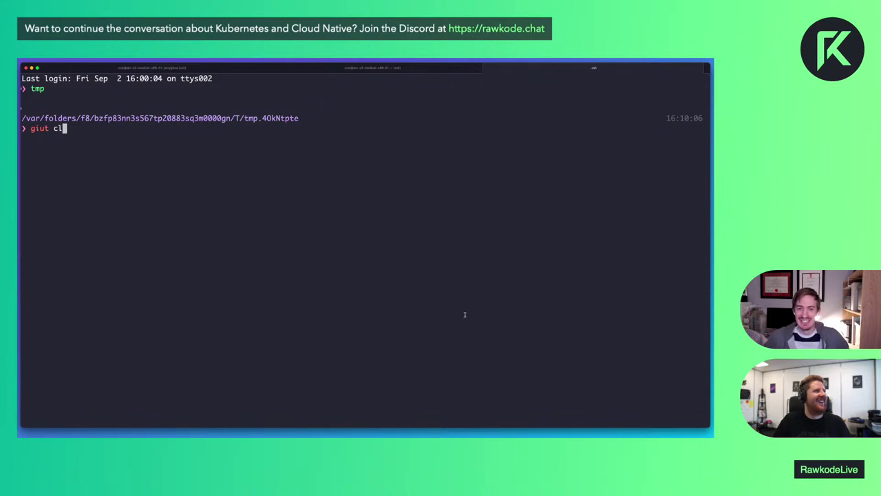
pyautogui.write('git clone')
pyautogui.press('super+v')
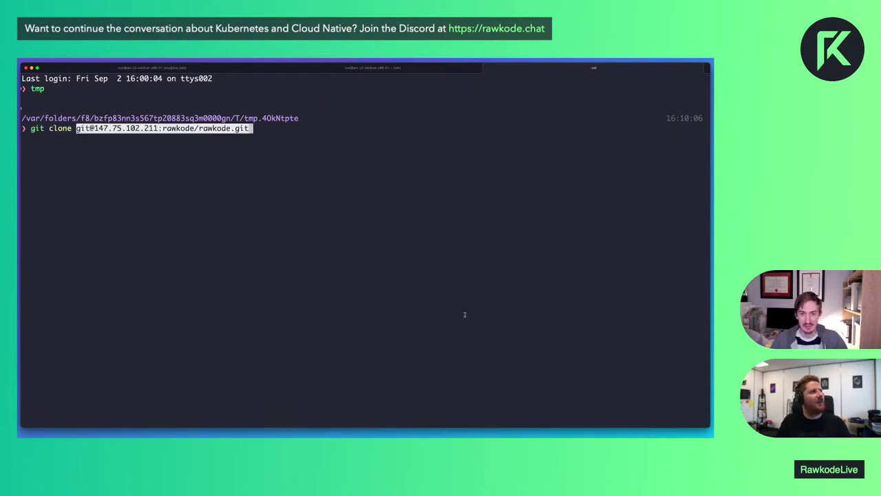
pyautogui.press('Return')
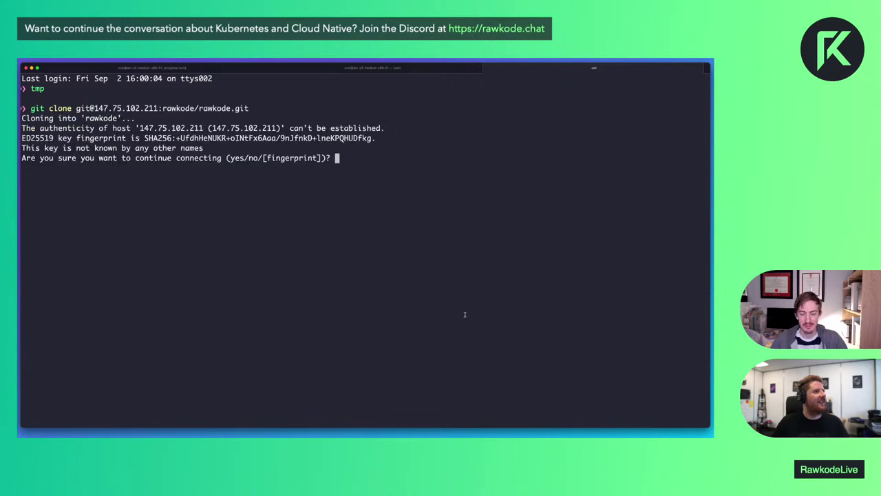
pyautogui.write('yes')
pyautogui.press('Return')
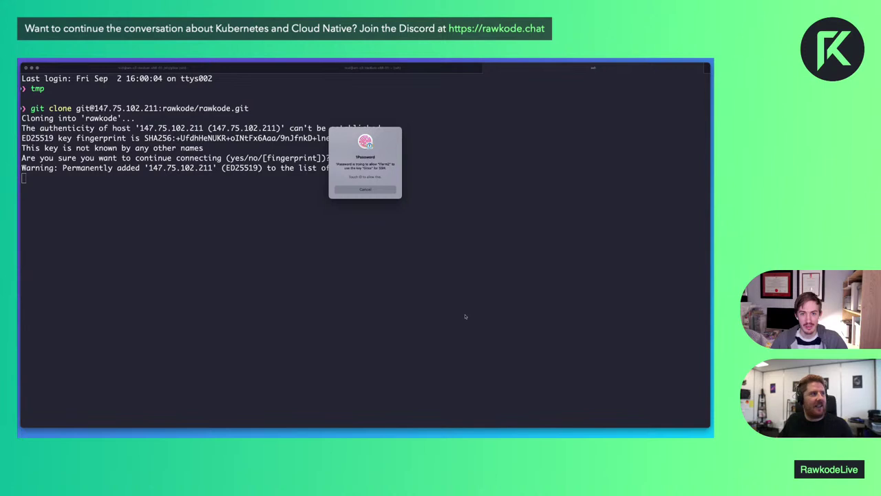
# Enter the rawkode folder and list its LICENSE and README.md files
pyautogui.write('cd rawkode')
pyautogui.press('Return')
pyautogui.write('ls')
pyautogui.press('Return')
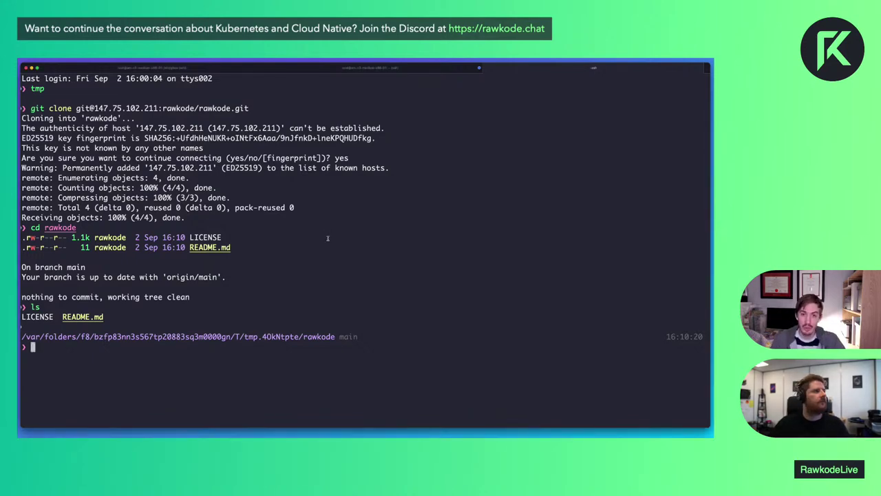
pyautogui.press('super+Tab')
# Go to the account Security settings from the avatar menu
pyautogui.click(676, 78)
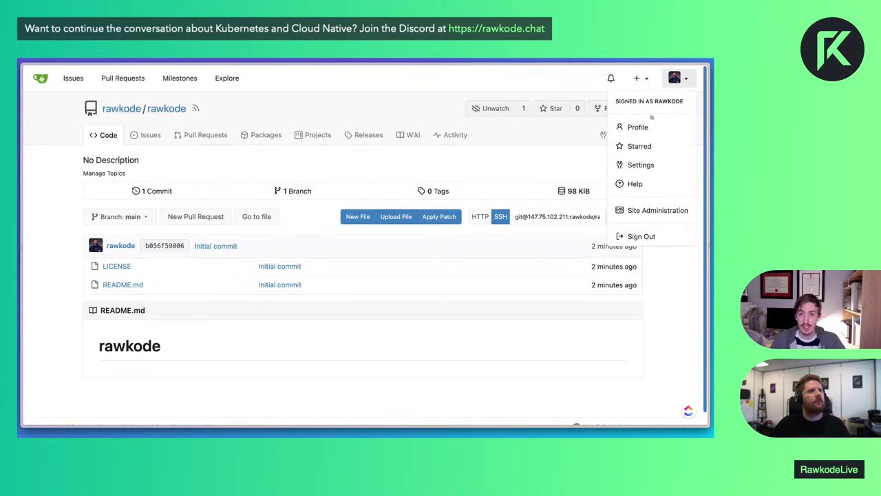
pyautogui.click(640, 165)
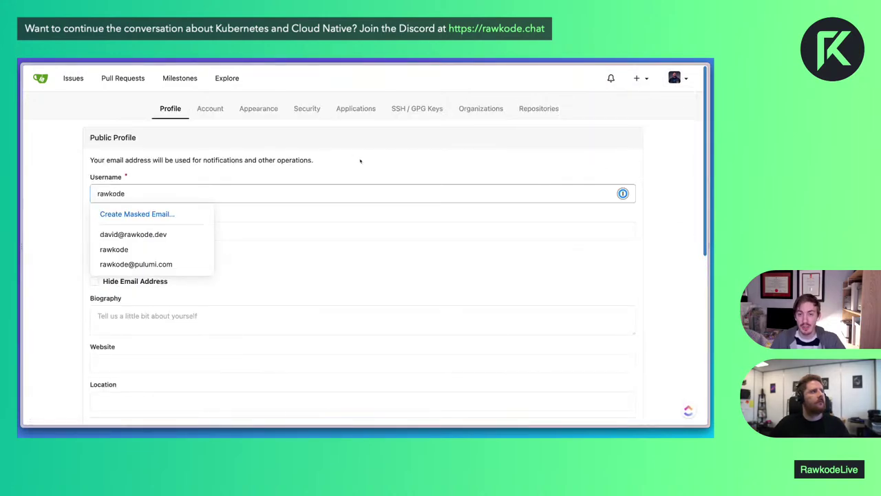
pyautogui.click(306, 108)
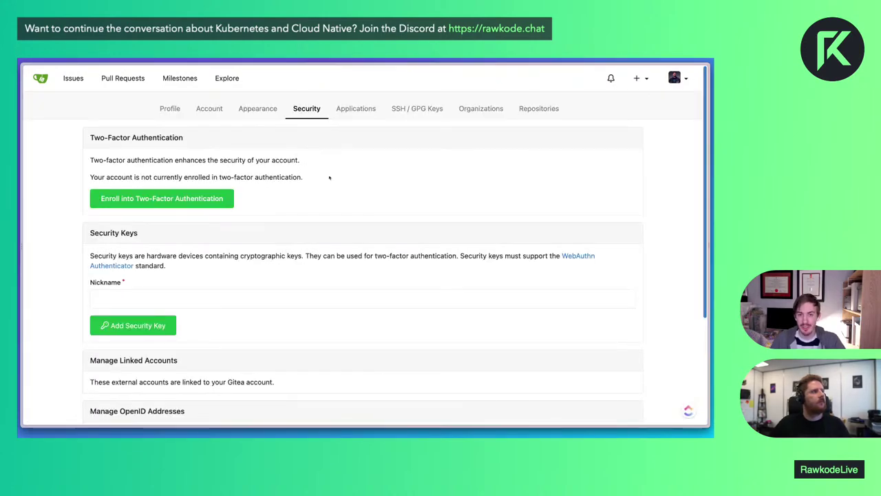
pyautogui.scroll(-2, 314, 217)
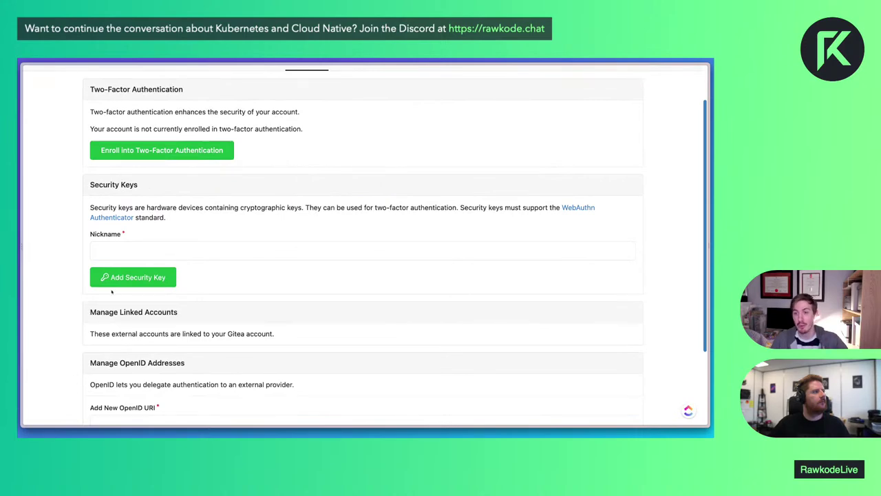
# Try adding a hardware security key twice, dismissing the WebAuthn error each time
pyautogui.click(133, 276)
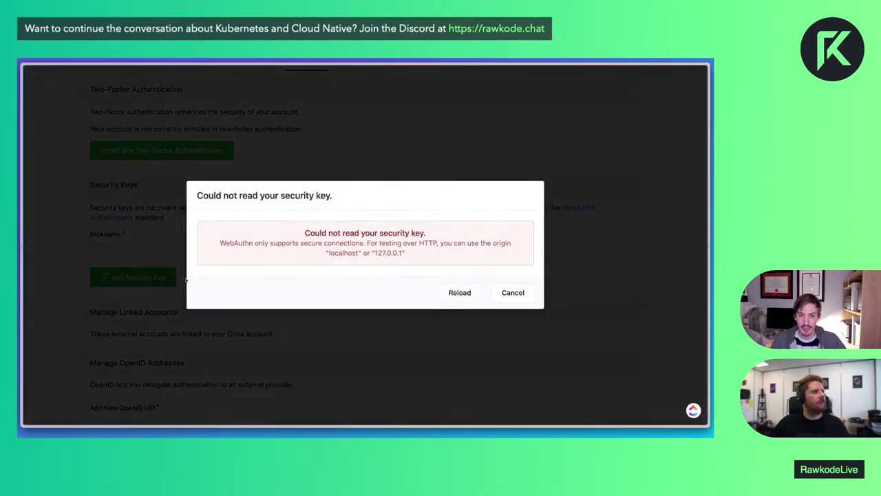
pyautogui.click(510, 295)
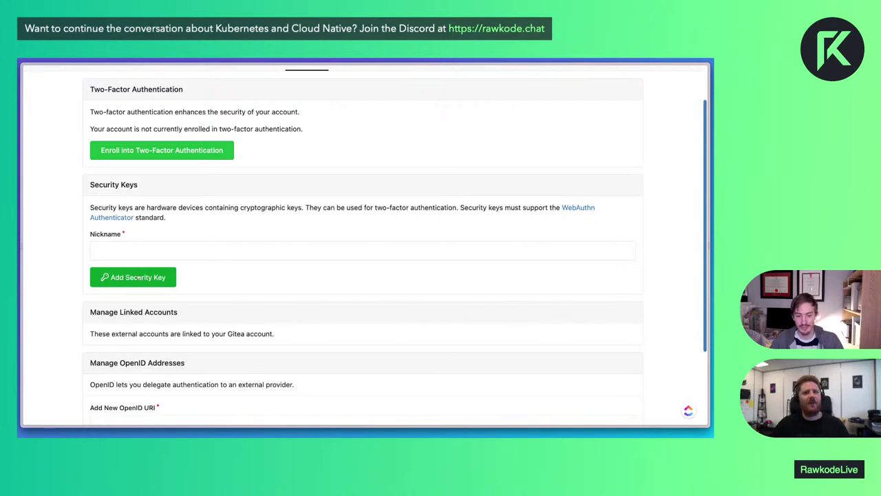
pyautogui.click(118, 277)
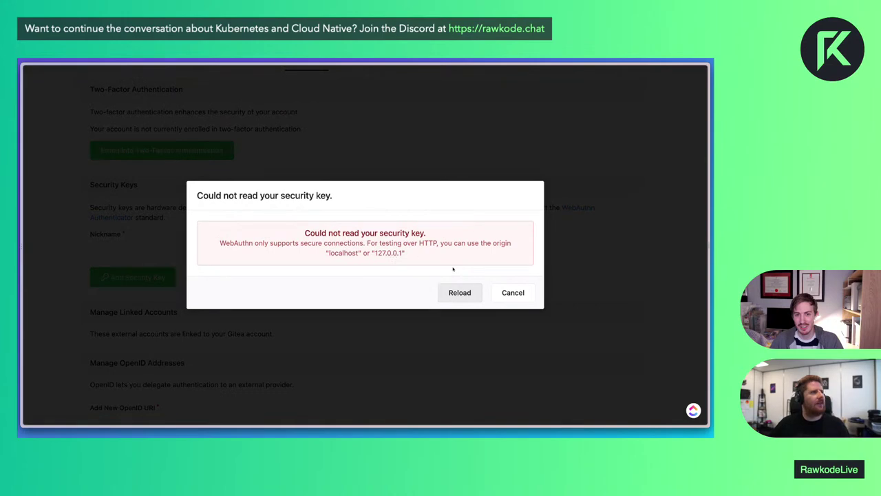
pyautogui.click(515, 296)
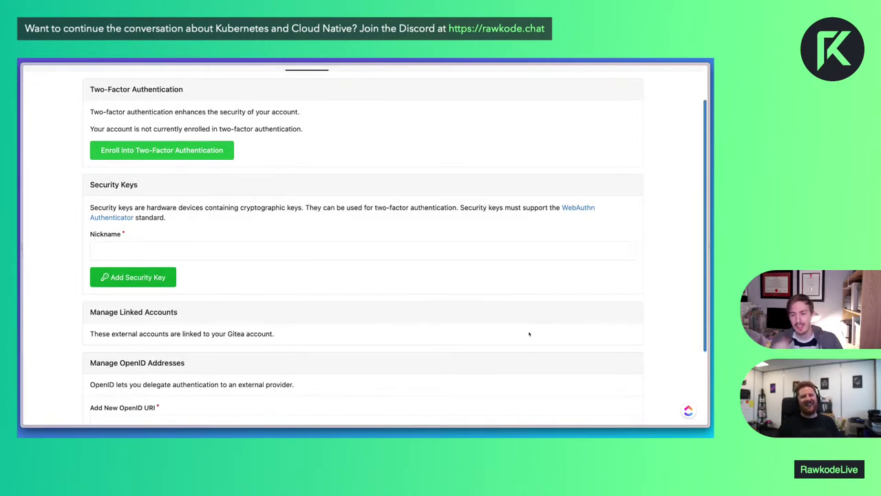
pyautogui.scroll(2, 490, 193)
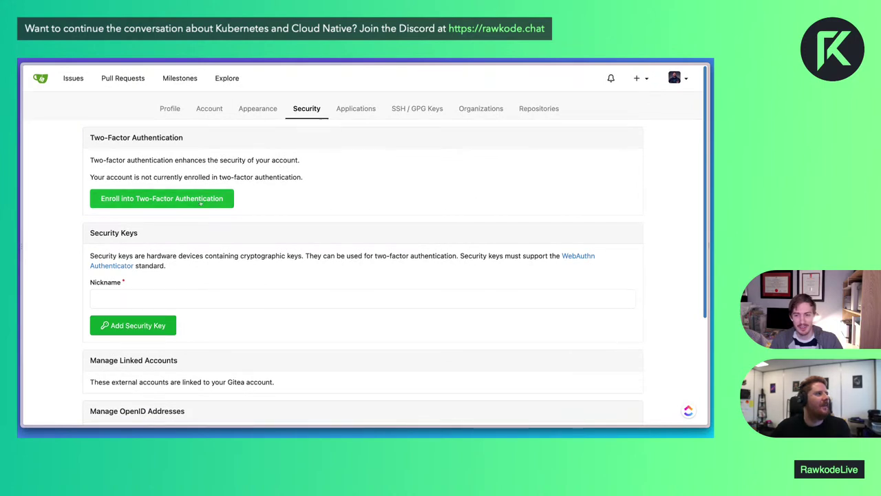
pyautogui.scroll(-4, 234, 201)
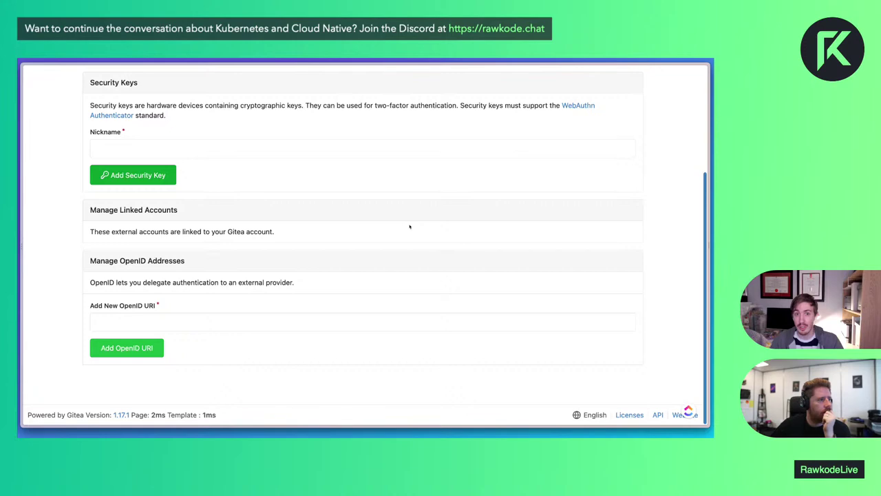
pyautogui.scroll(4, 409, 227)
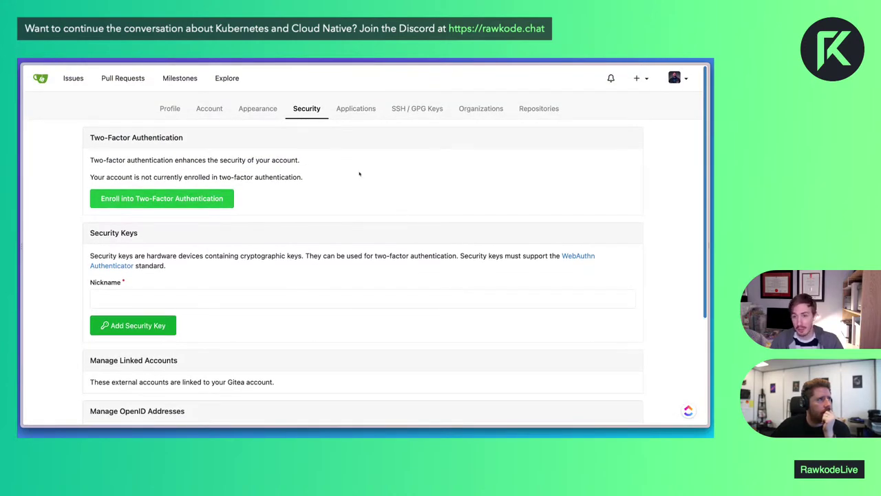
# Select arc-green in the Appearance theme dropdown and apply it
pyautogui.click(256, 110)
pyautogui.click(214, 183)
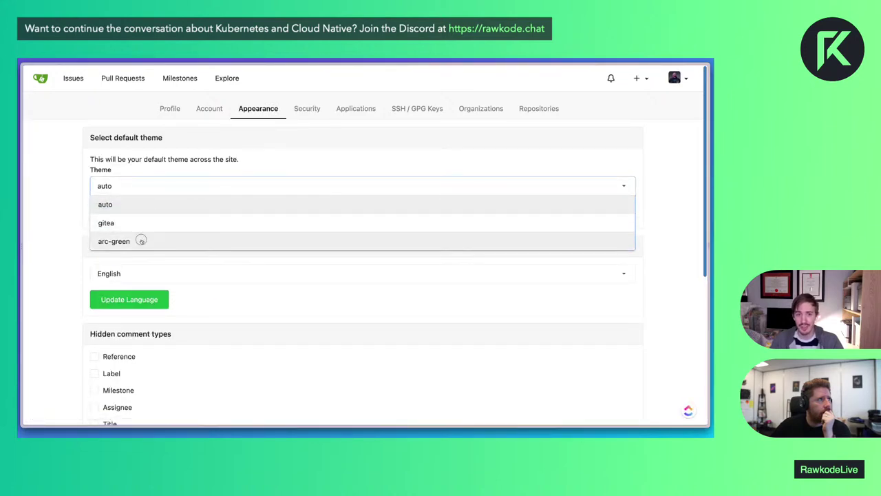
pyautogui.click(141, 240)
pyautogui.click(154, 217)
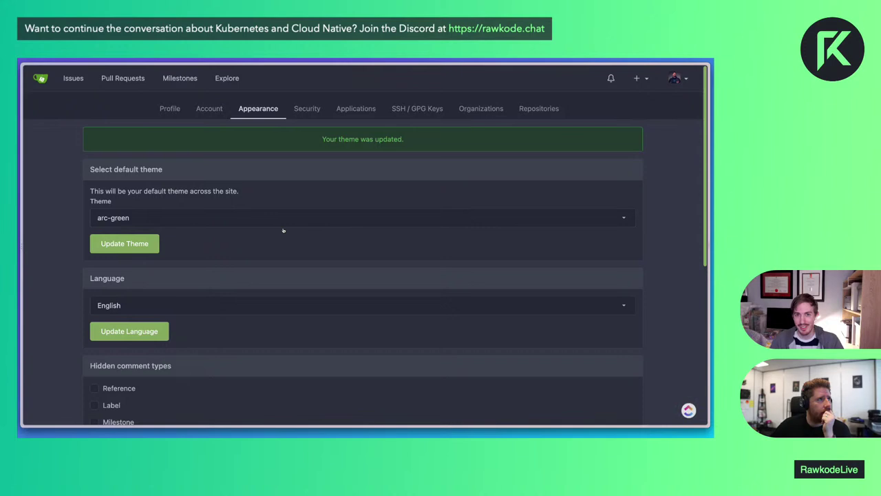
pyautogui.click(207, 220)
pyautogui.scroll(-1, 207, 266)
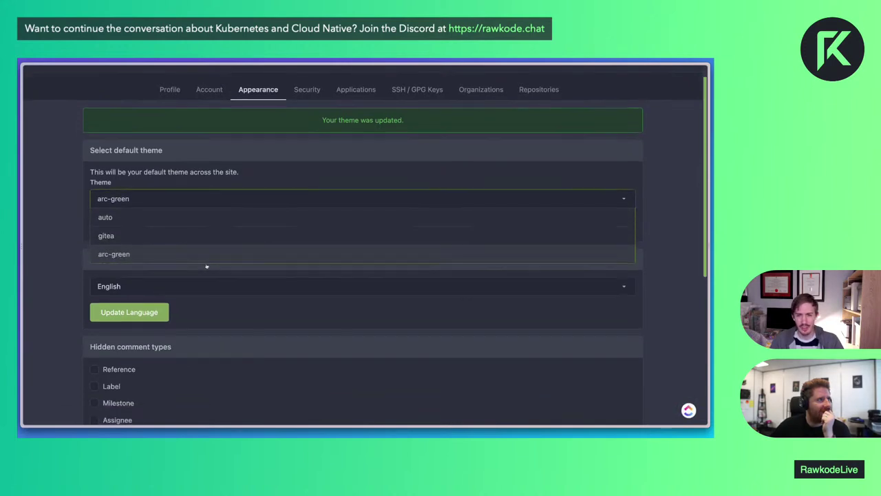
pyautogui.click(225, 306)
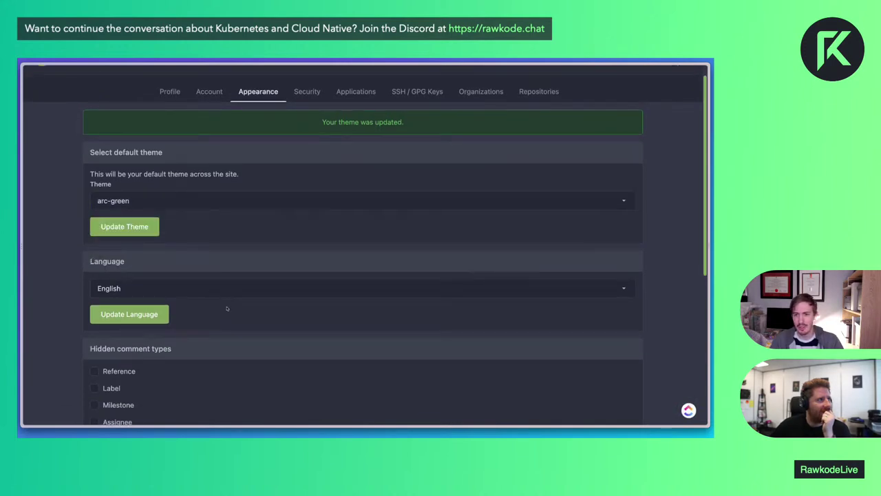
pyautogui.scroll(-4, 205, 304)
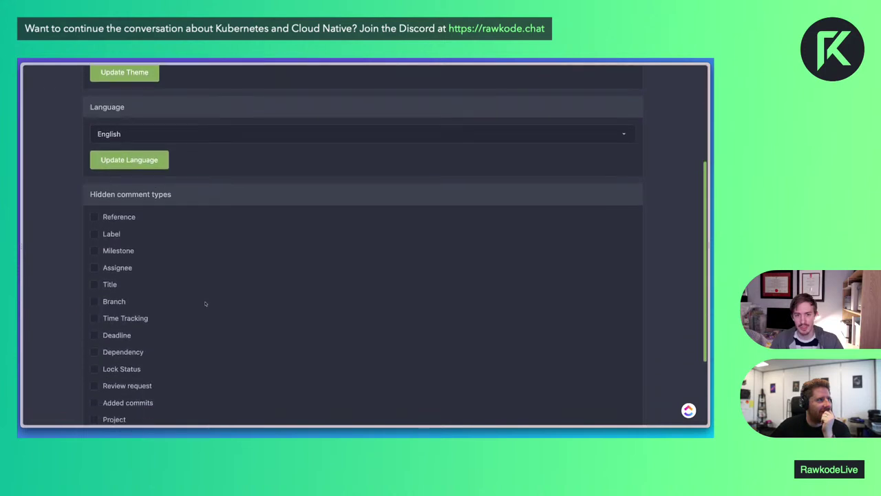
pyautogui.scroll(5, 205, 303)
# Review the Account and Profile settings pages, then return to the home dashboard
pyautogui.click(203, 108)
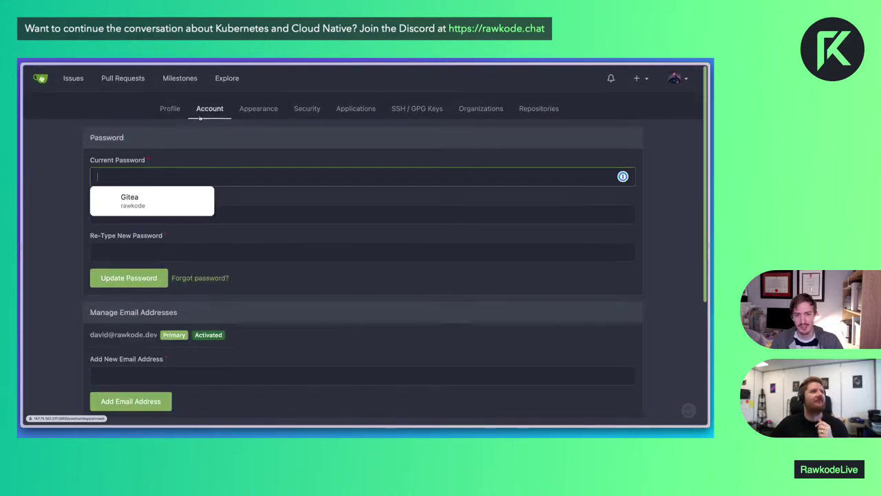
pyautogui.click(165, 113)
pyautogui.scroll(-10, 266, 257)
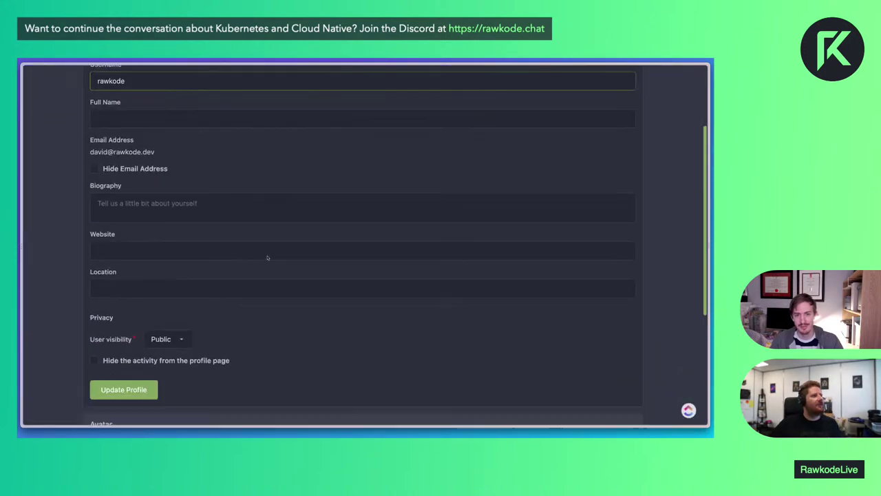
pyautogui.scroll(10, 268, 257)
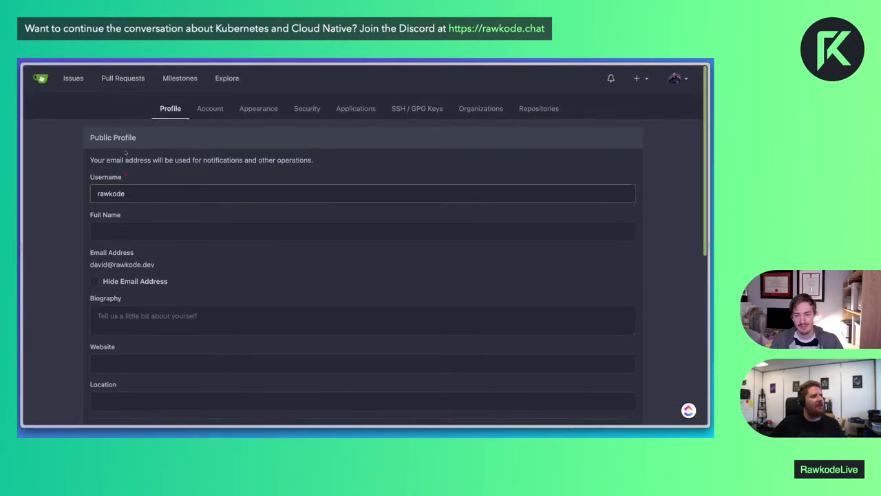
pyautogui.click(41, 79)
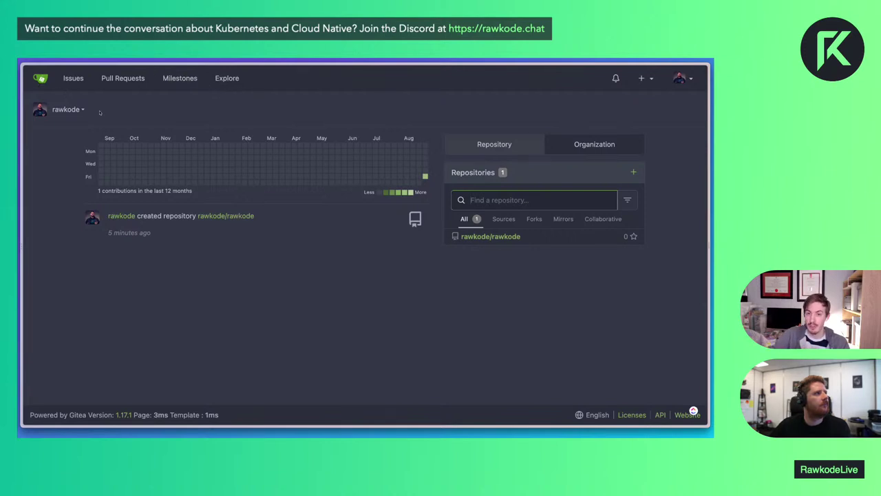
# Switch the dashboard to RawkodeAcademy and start a New Migration from its organisation page
pyautogui.click(66, 109)
pyautogui.click(79, 165)
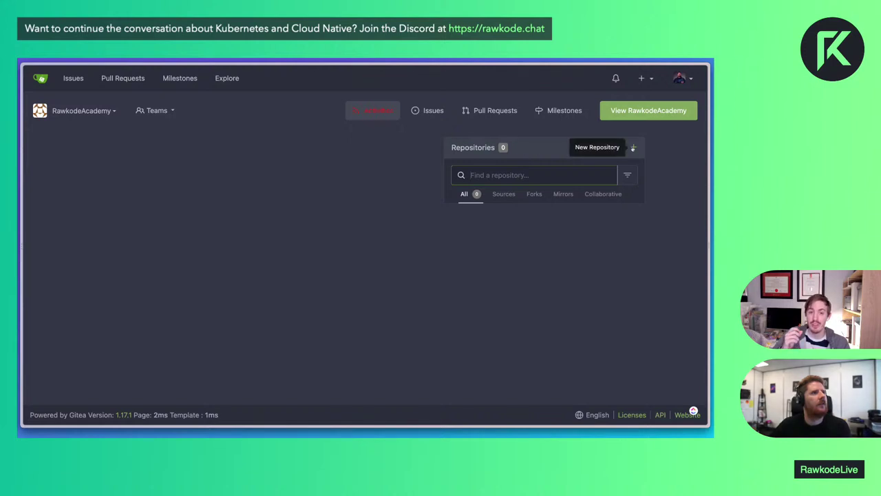
pyautogui.click(655, 111)
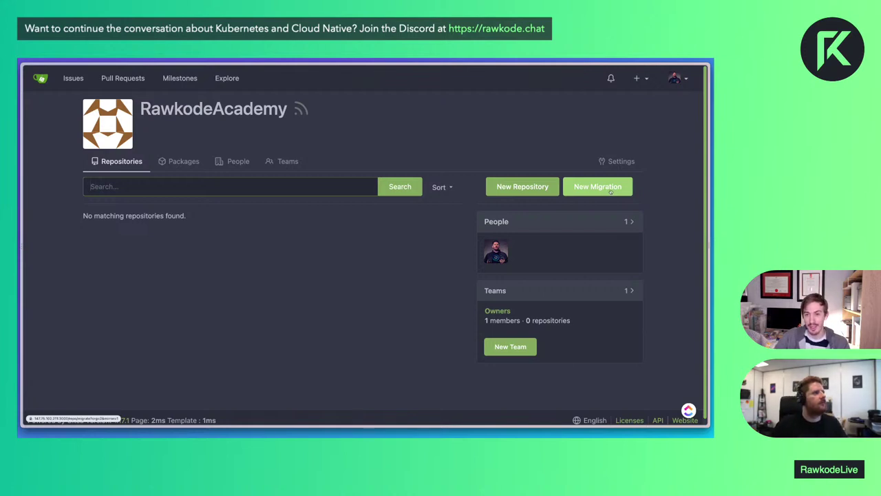
pyautogui.click(610, 193)
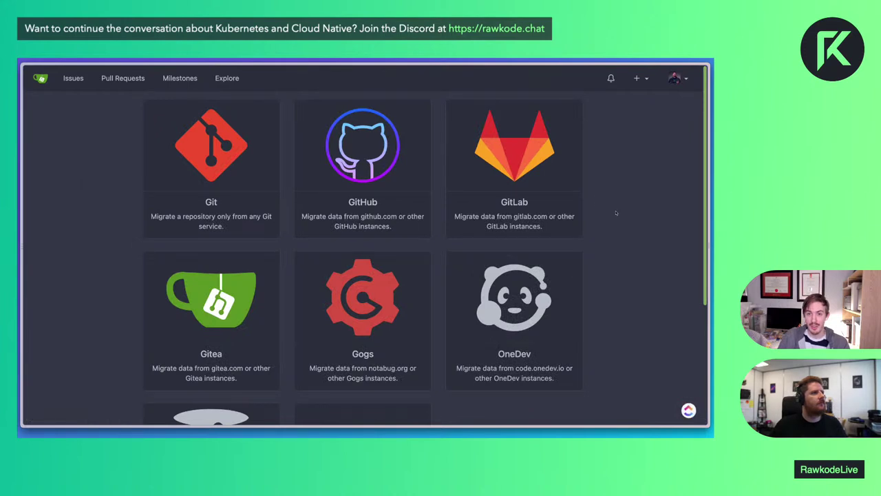
pyautogui.scroll(-3, 616, 214)
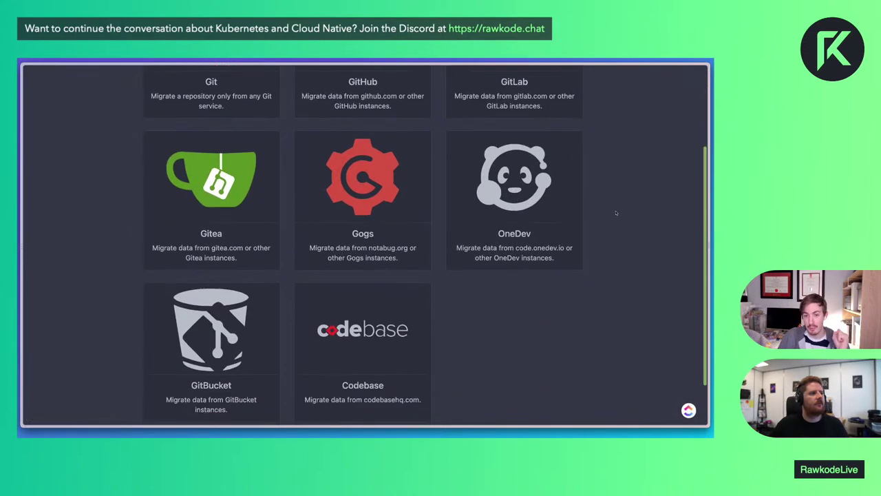
pyautogui.scroll(3, 615, 213)
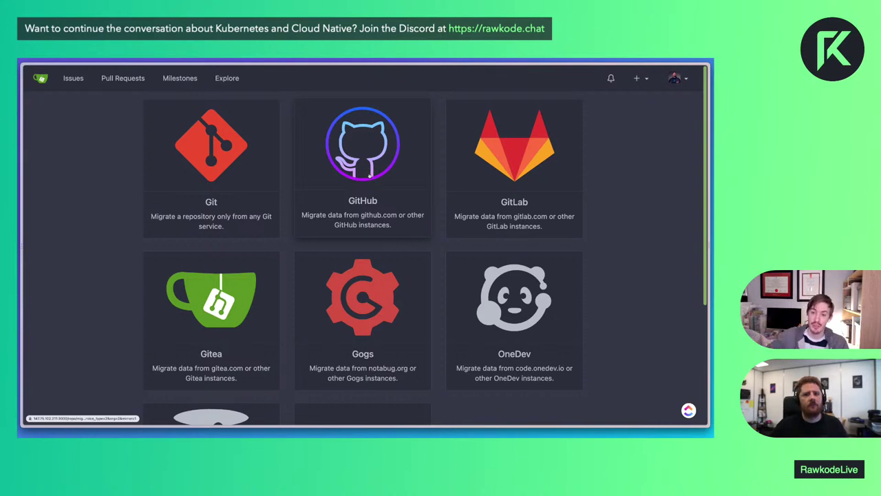
pyautogui.click(370, 177)
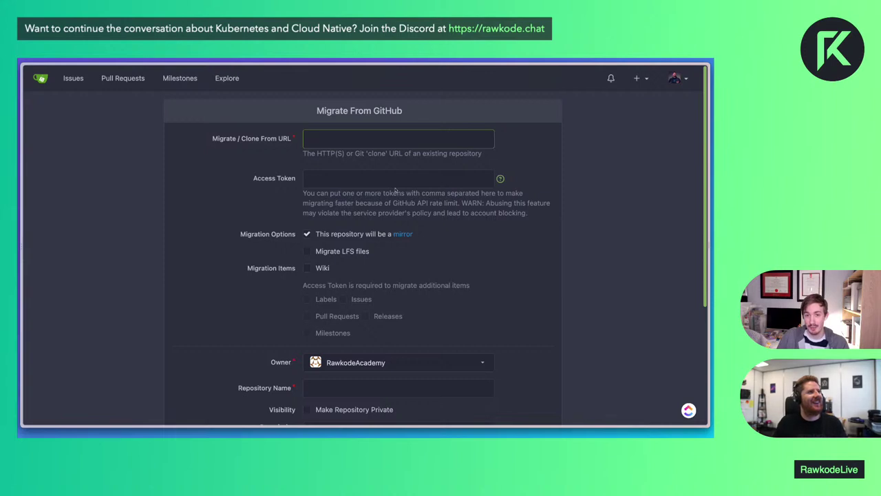
pyautogui.write('htt')
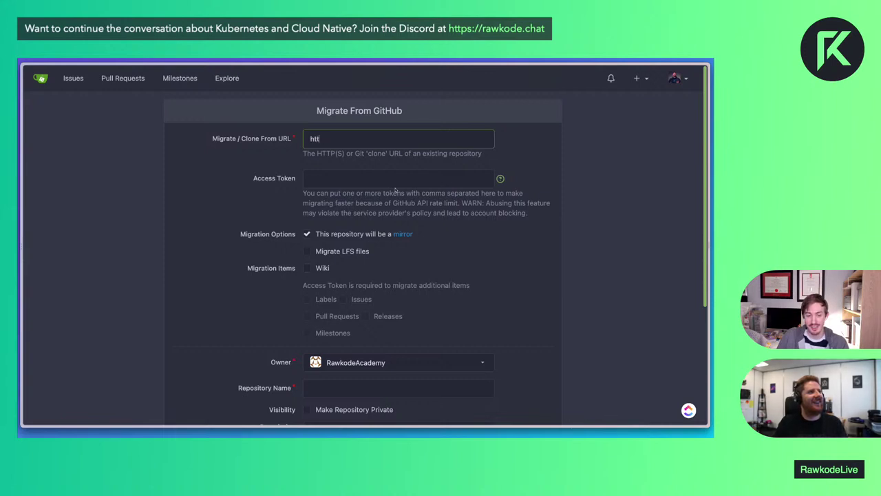
pyautogui.write('ps://github.c')
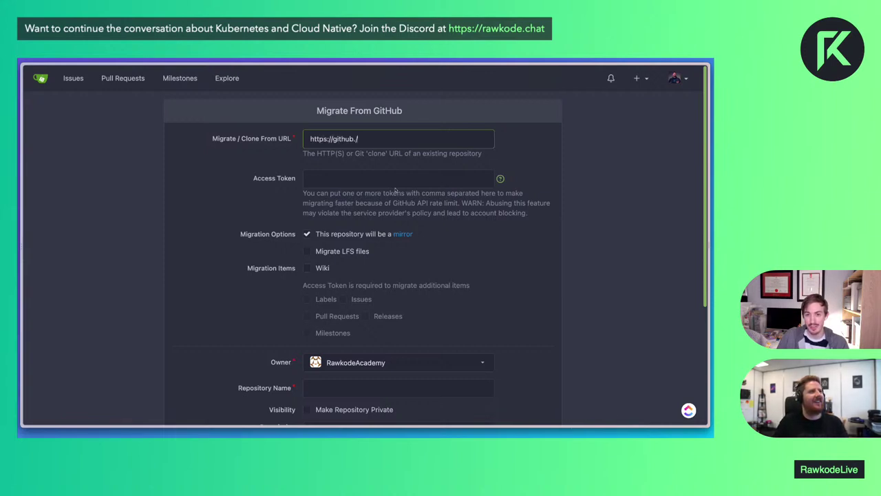
pyautogui.write('om/comtry')
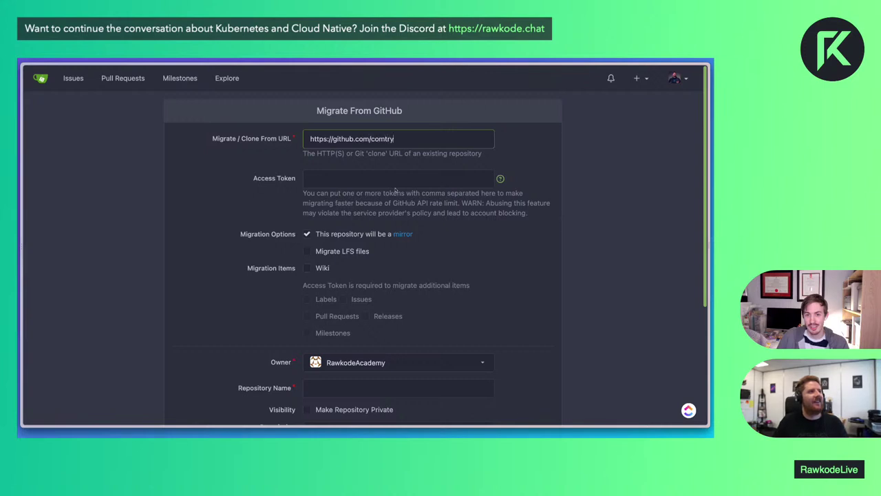
pyautogui.write('a/comtrya')
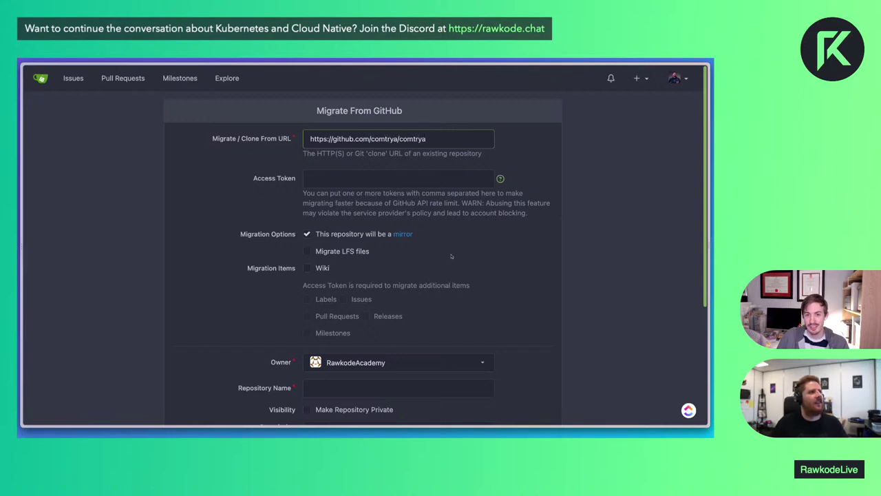
pyautogui.click(307, 234)
pyautogui.click(307, 235)
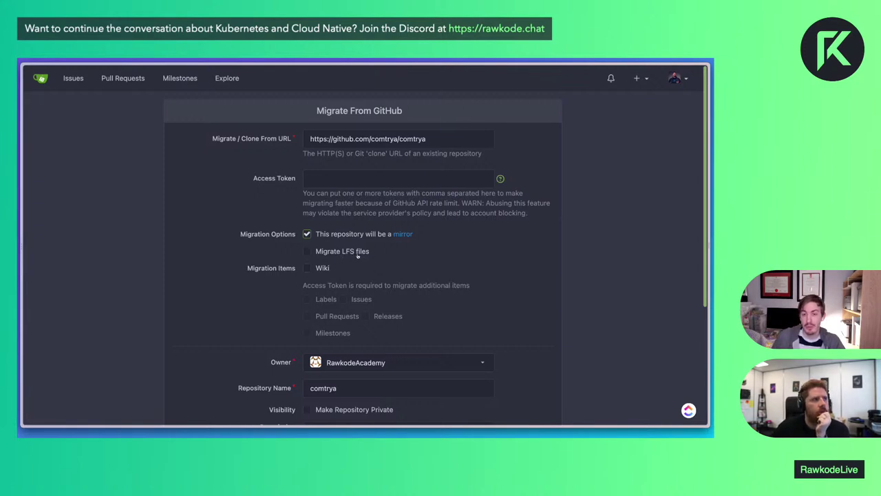
pyautogui.click(358, 256)
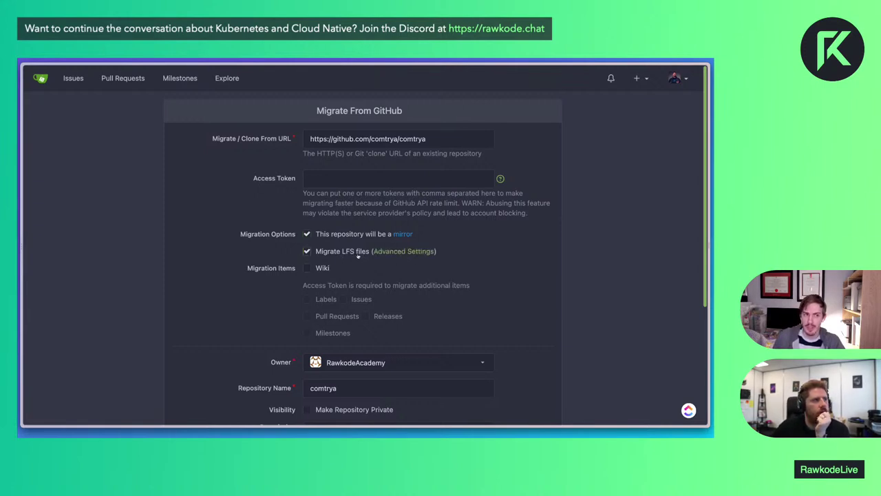
pyautogui.click(326, 269)
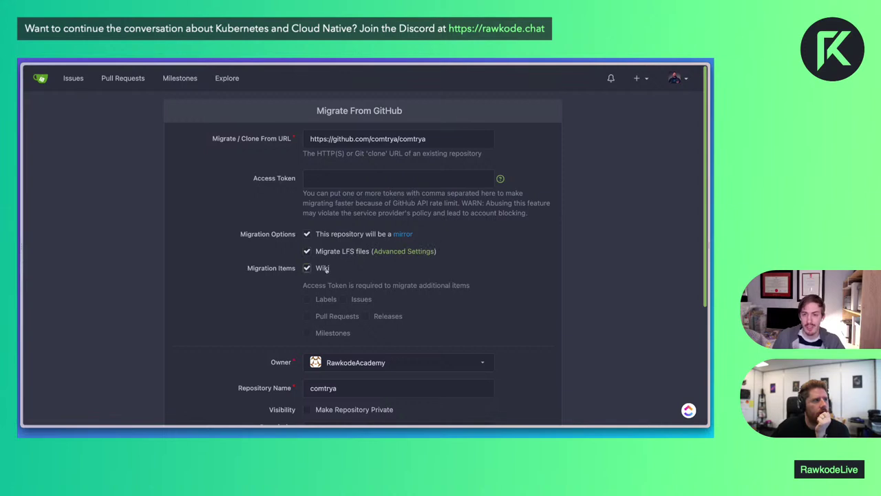
pyautogui.scroll(-3, 370, 292)
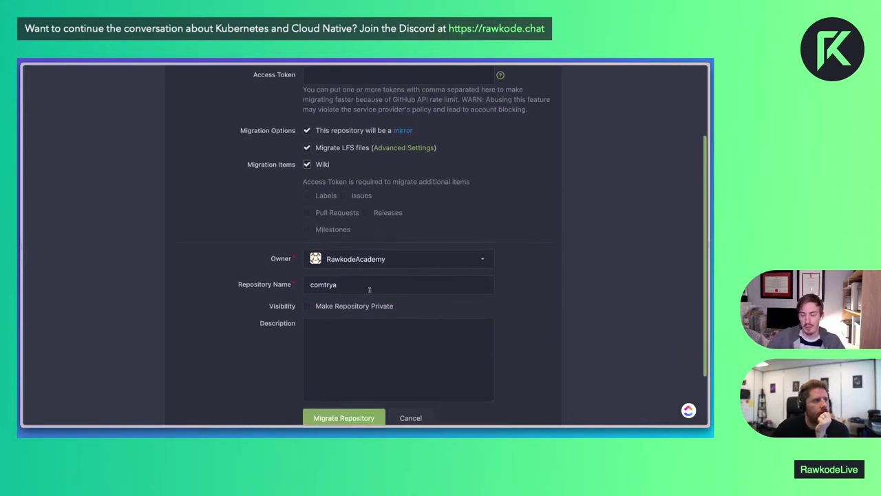
pyautogui.scroll(3, 370, 289)
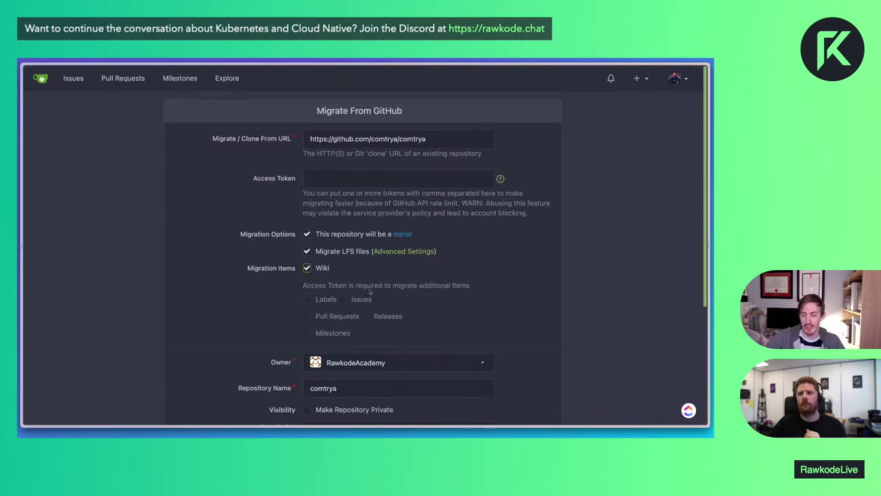
pyautogui.scroll(-3, 394, 338)
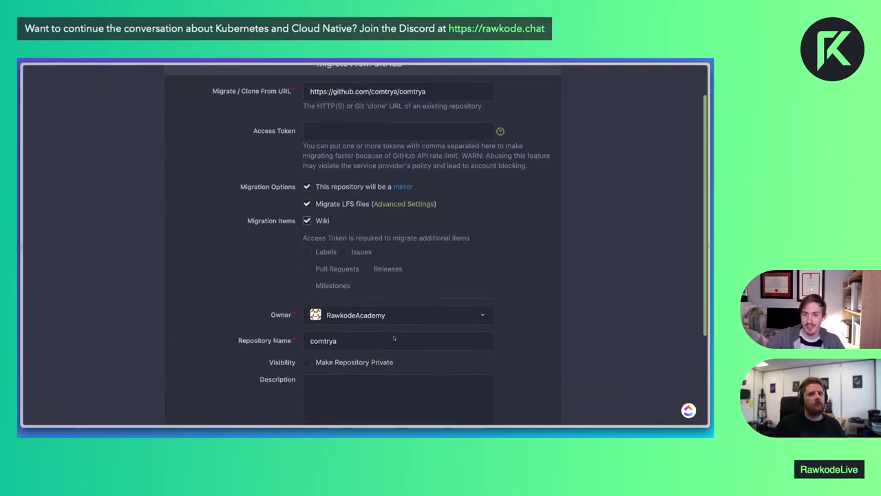
pyautogui.click(351, 362)
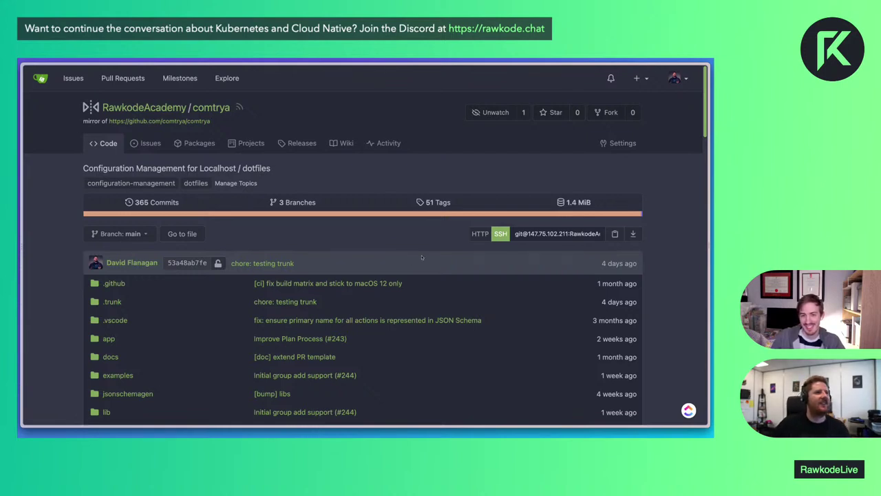
# Scroll through the mirrored comtrya repository's README
pyautogui.scroll(-6, 406, 252)
pyautogui.scroll(-6, 421, 257)
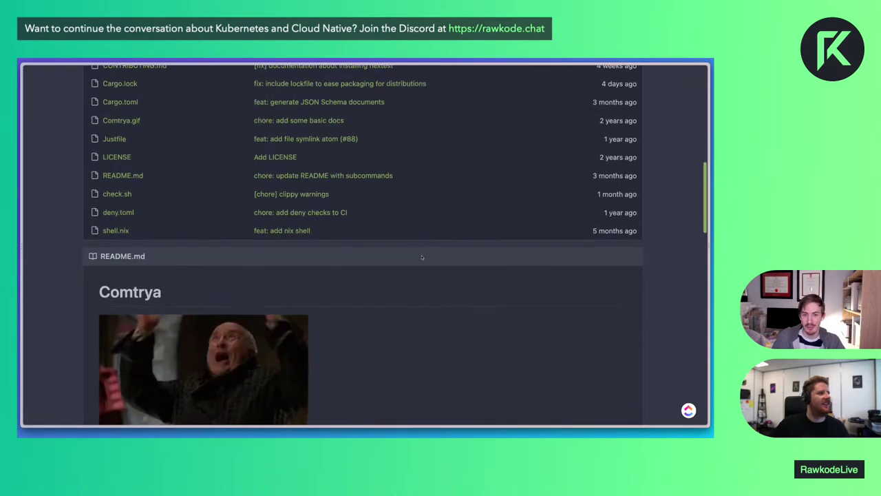
pyautogui.scroll(-6, 422, 258)
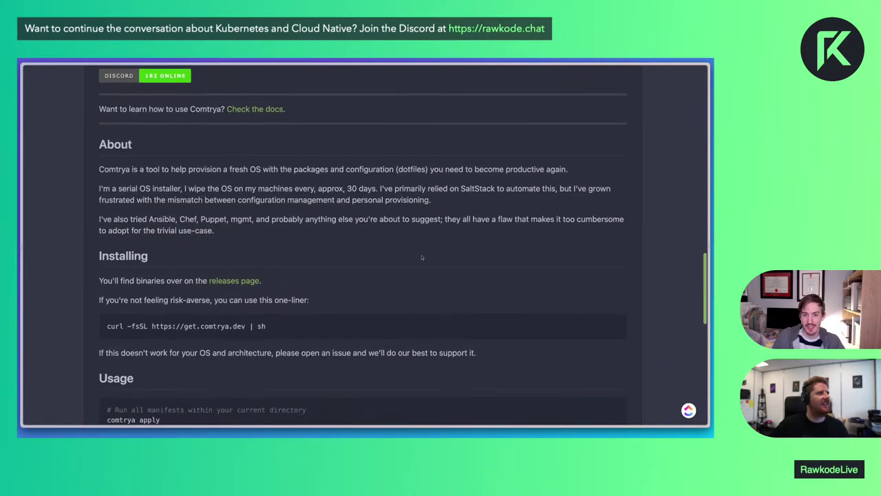
pyautogui.scroll(18, 422, 257)
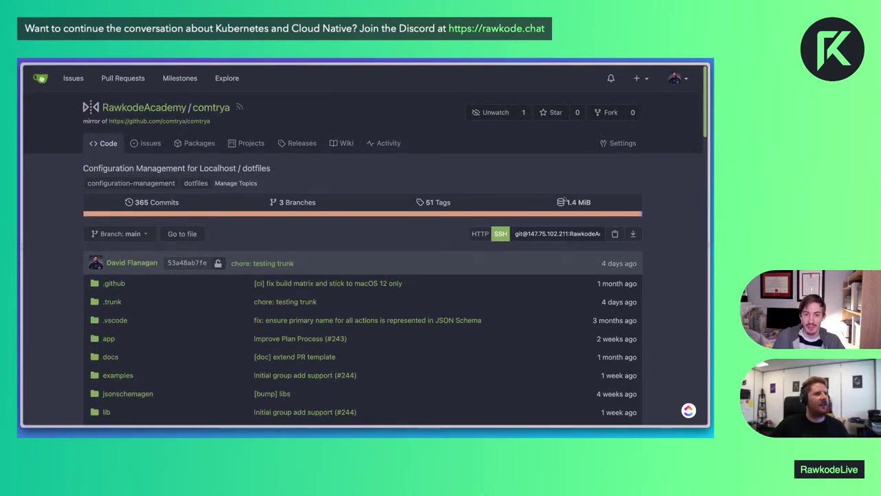
# Open the 365-commit history and scroll through the commit list
pyautogui.click(154, 202)
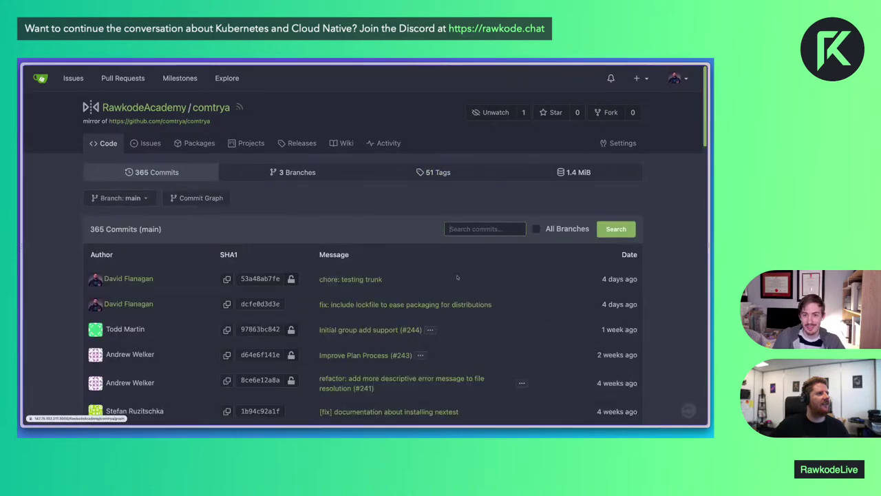
pyautogui.scroll(-5, 471, 281)
pyautogui.scroll(-4, 471, 282)
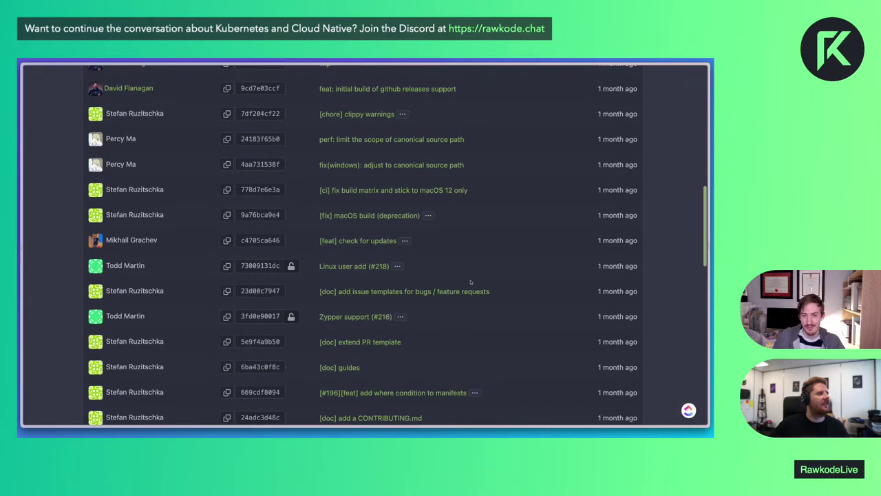
pyautogui.scroll(10, 471, 282)
pyautogui.scroll(-8, 471, 281)
pyautogui.scroll(-4, 471, 281)
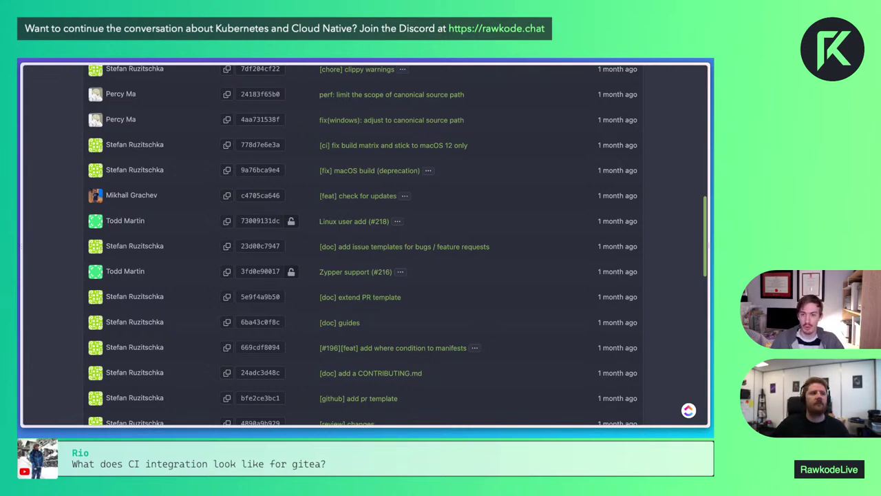
pyautogui.scroll(15, 365, 245)
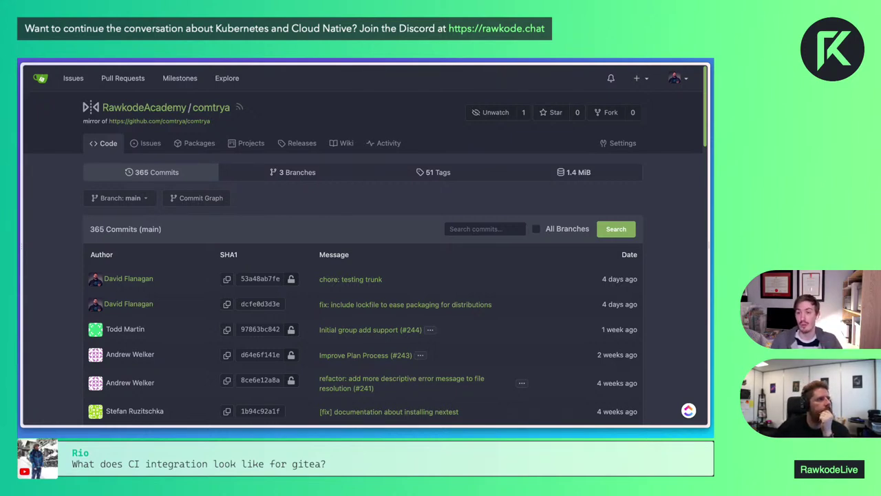
# Check the Activity and Packages tabs, then return to the Code tab
pyautogui.click(388, 143)
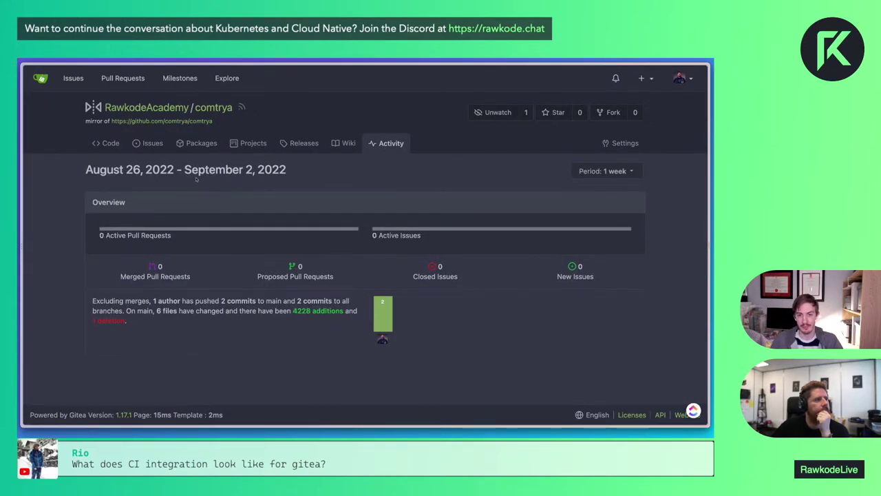
pyautogui.click(198, 144)
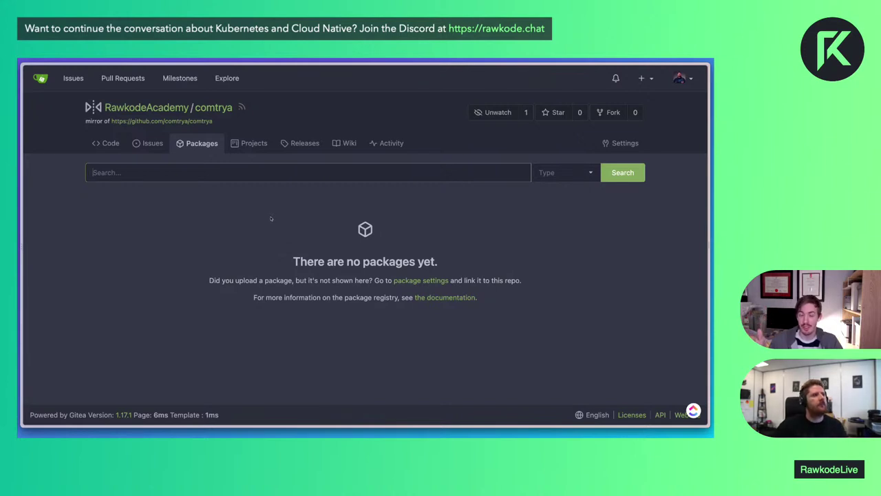
pyautogui.click(107, 142)
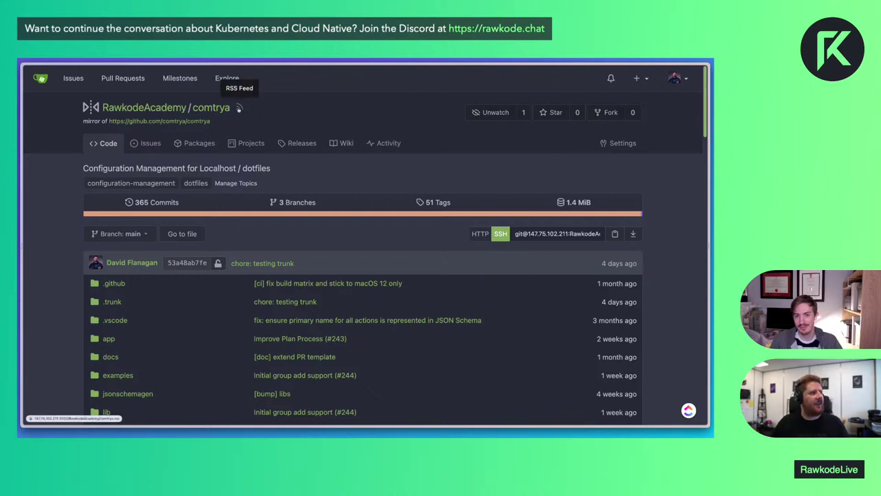
pyautogui.click(238, 108)
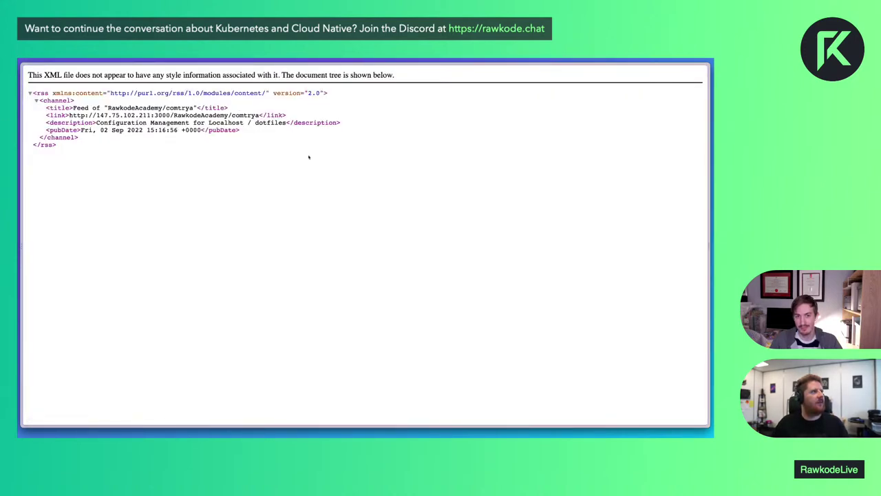
pyautogui.hotkey('alt', 'Left')
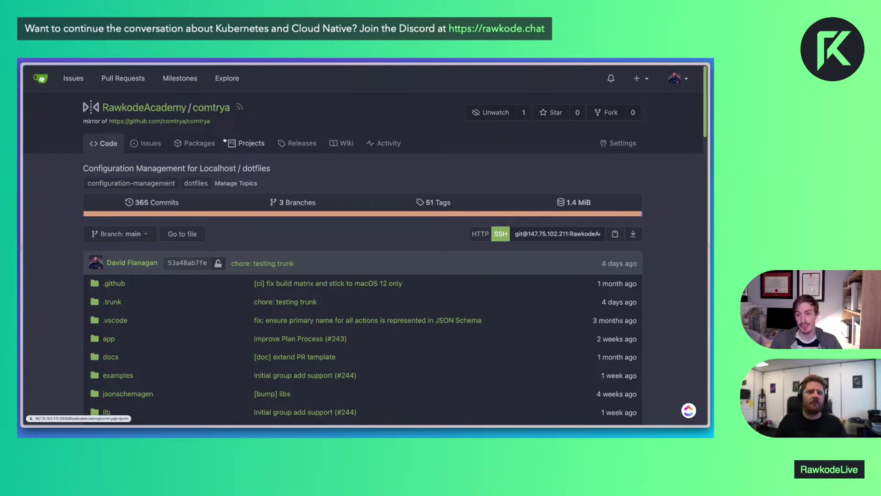
# Publish a release titled 'v1.0' on new tag v1.0.0, fixing the mistyped title first
pyautogui.click(296, 142)
pyautogui.click(613, 171)
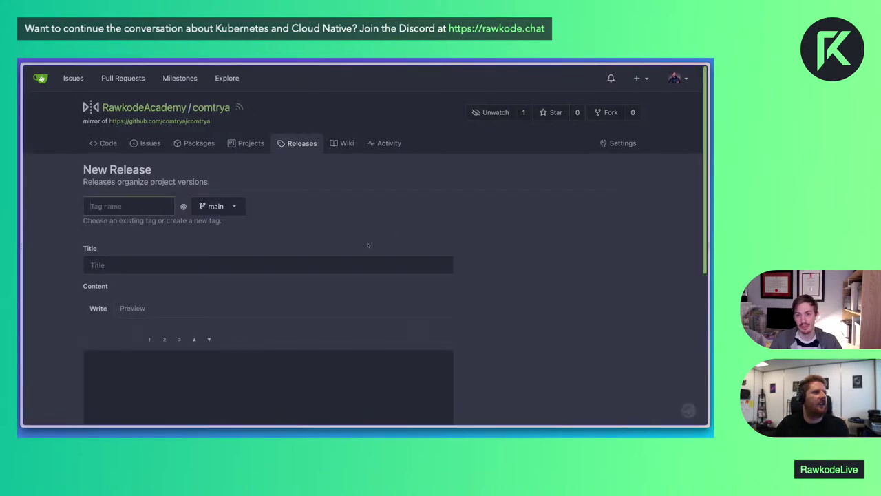
pyautogui.write('v1.0.0')
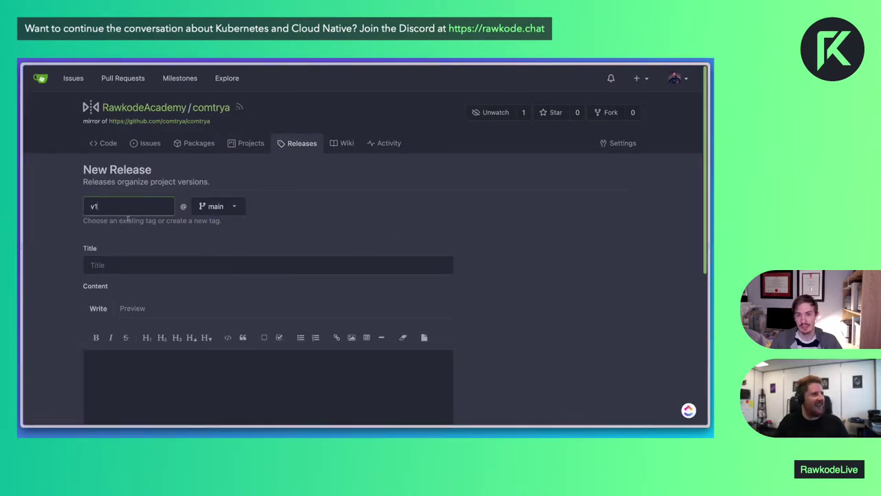
pyautogui.click(122, 273)
pyautogui.write('v.10')
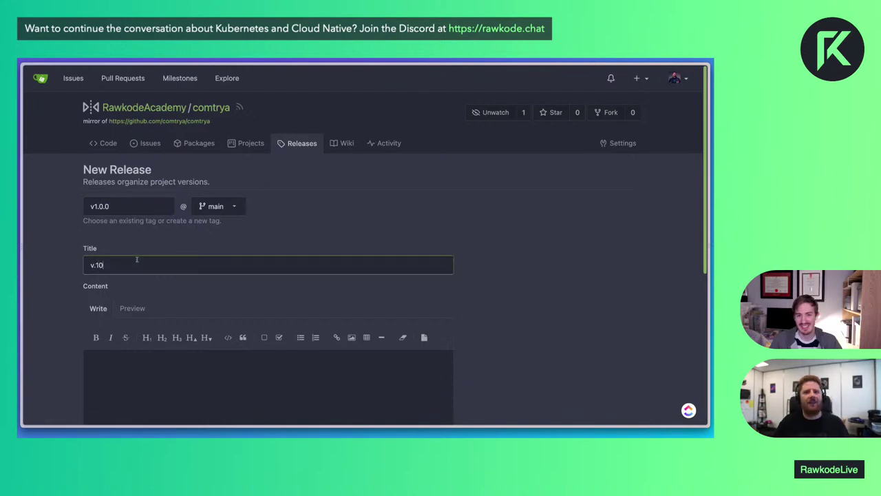
pyautogui.scroll(-3, 141, 332)
pyautogui.hotkey('ctrl', 'a')
pyautogui.write('v1.0')
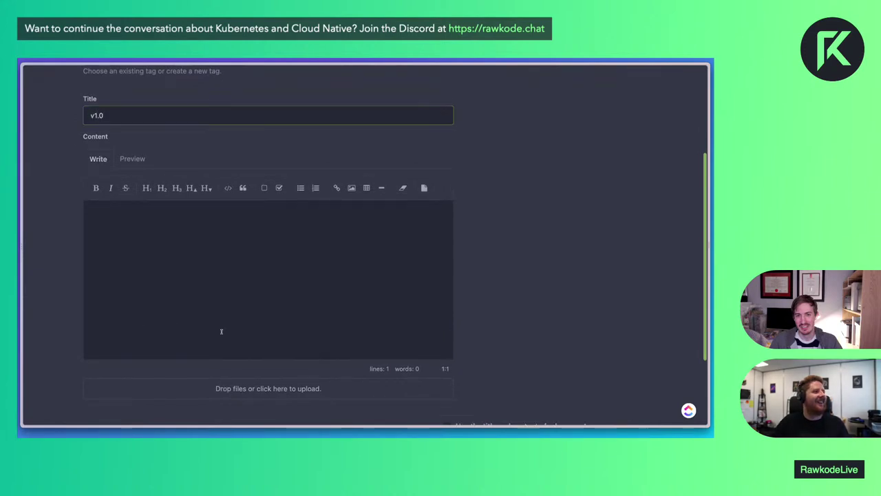
pyautogui.scroll(-3, 221, 331)
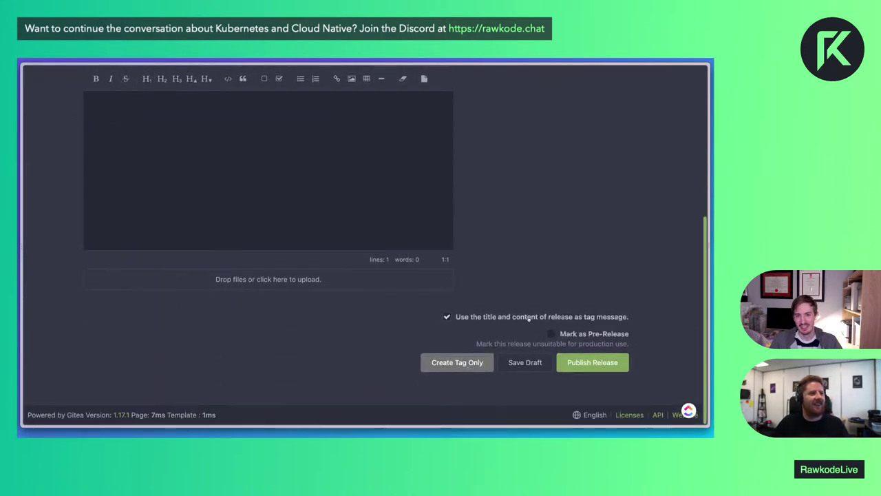
pyautogui.click(593, 362)
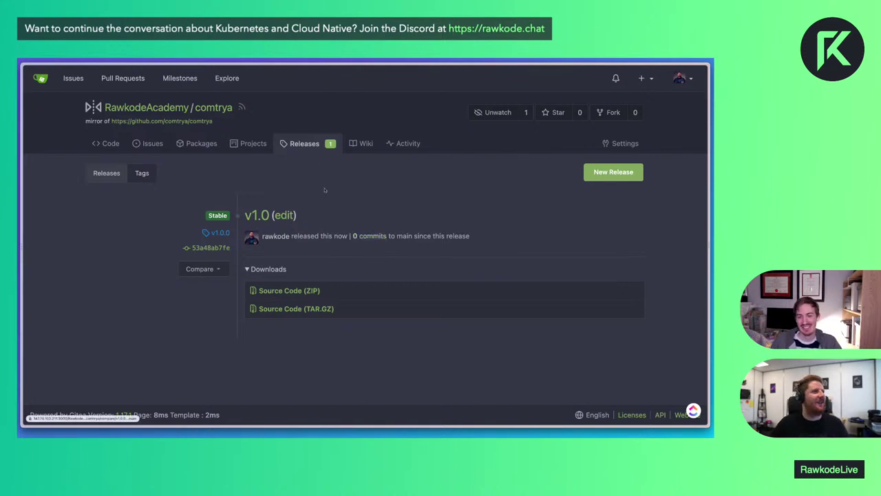
# Return to the comtrya repository's Code tab
pyautogui.click(103, 143)
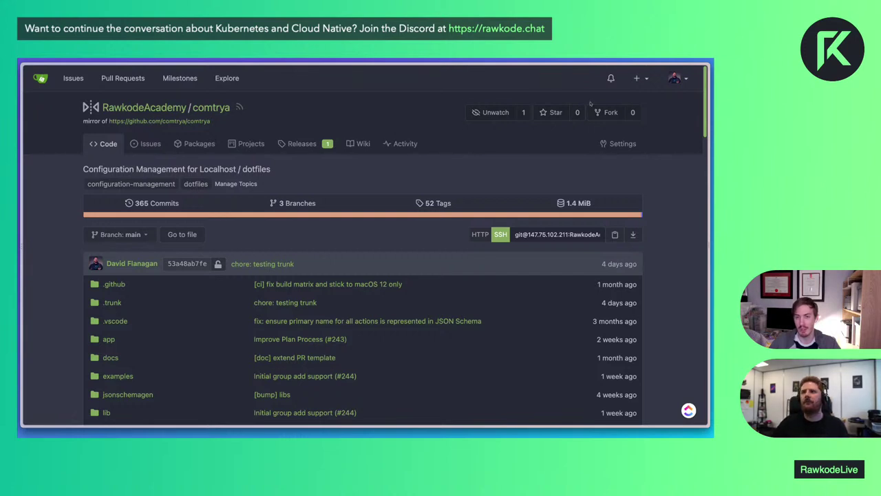
# Create a new project titled 'v2.0' in the Projects tab
pyautogui.click(243, 144)
pyautogui.click(601, 169)
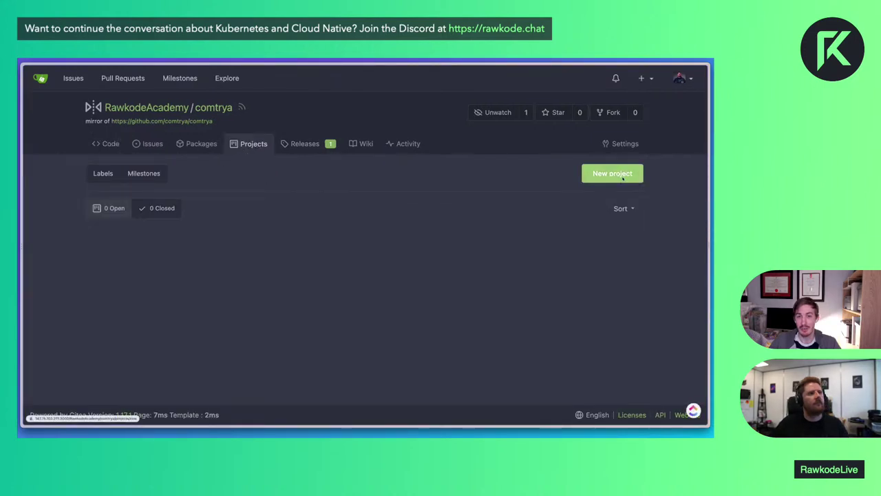
pyautogui.write('v2.0')
pyautogui.scroll(-1, 307, 277)
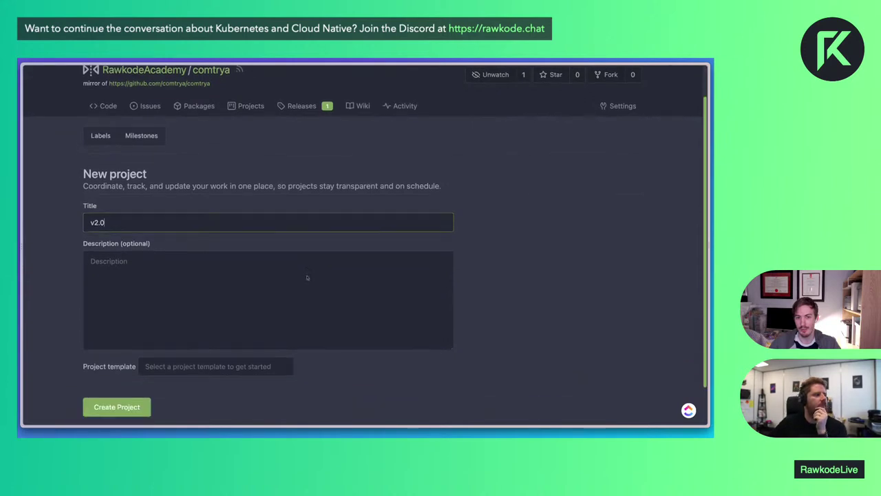
pyautogui.press('Return')
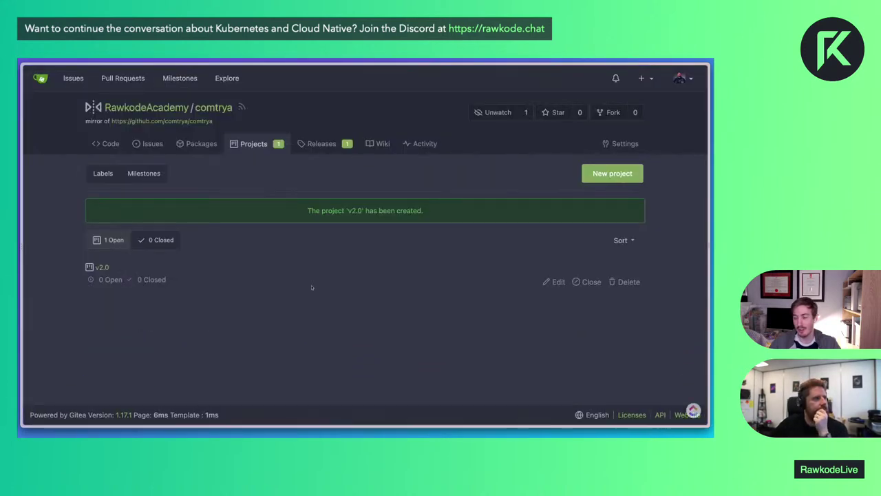
# Add a red 'Ship It' column to the v2.0 project board
pyautogui.click(102, 269)
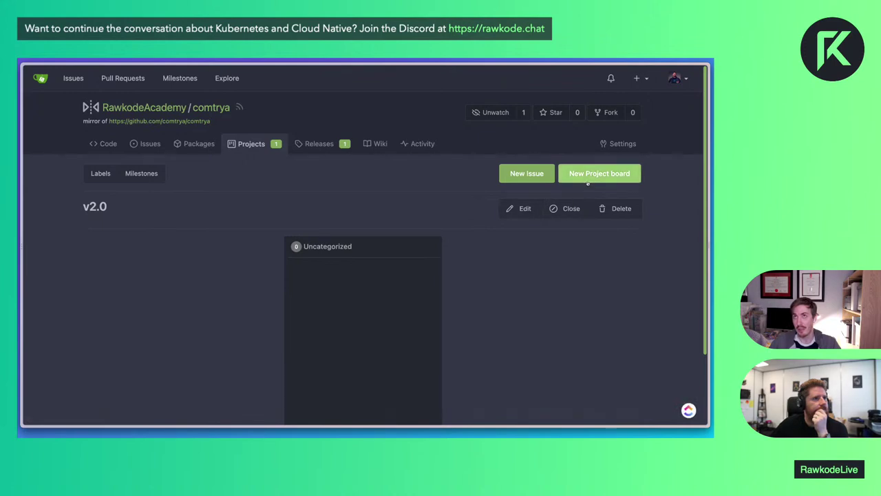
pyautogui.click(589, 176)
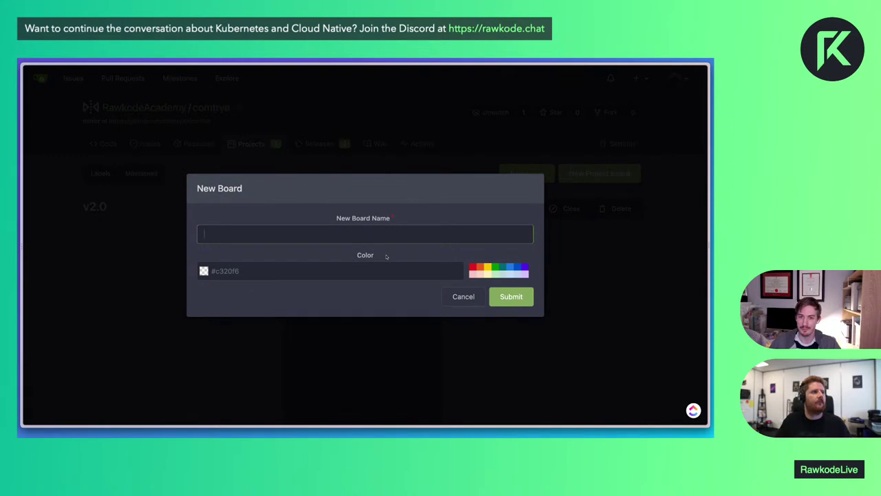
pyautogui.write('Ship It')
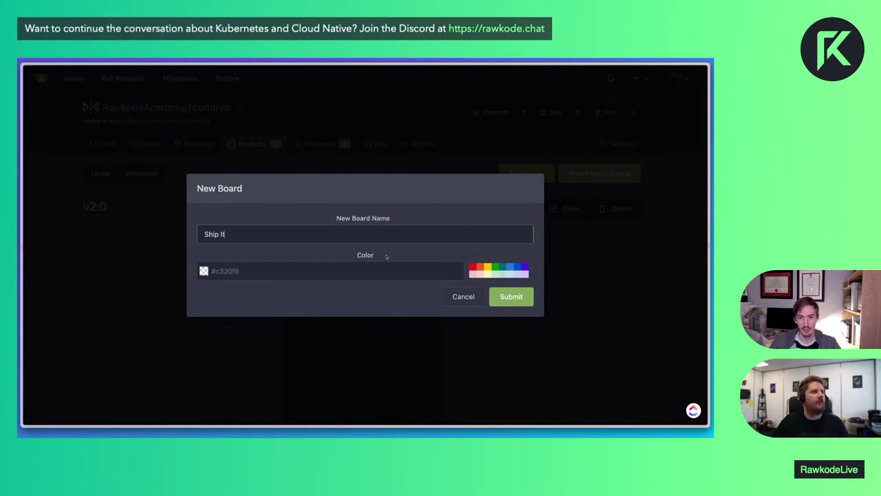
pyautogui.click(473, 269)
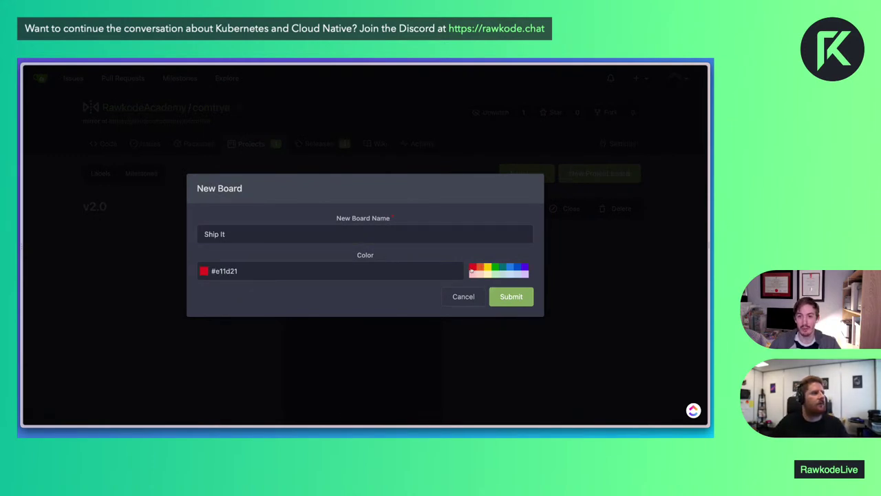
pyautogui.click(513, 297)
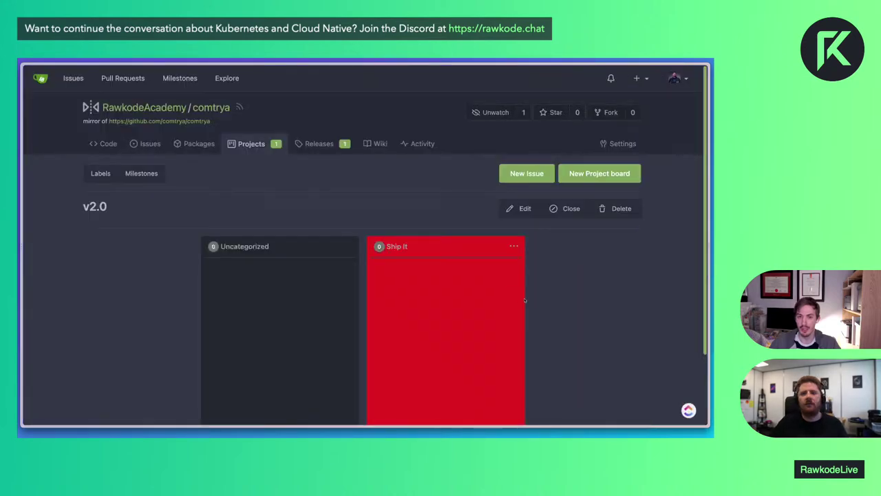
# Add a blue 'Bin It' column to the board
pyautogui.click(599, 173)
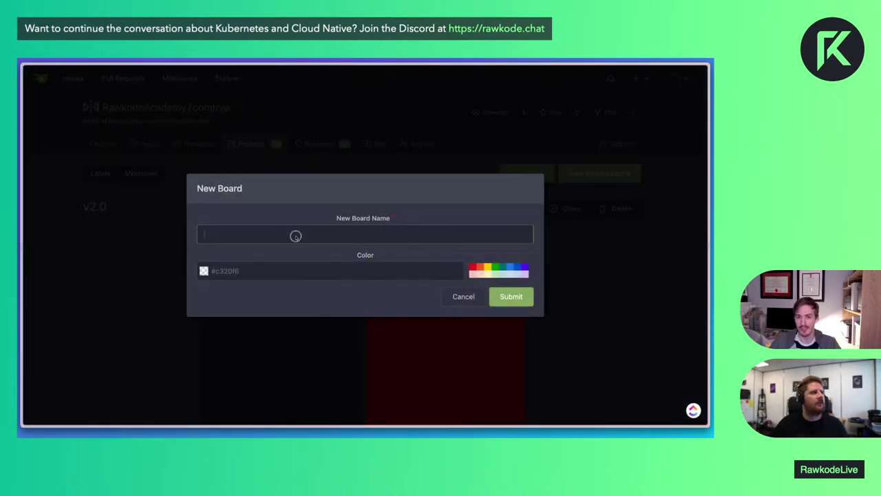
pyautogui.write('Bin It')
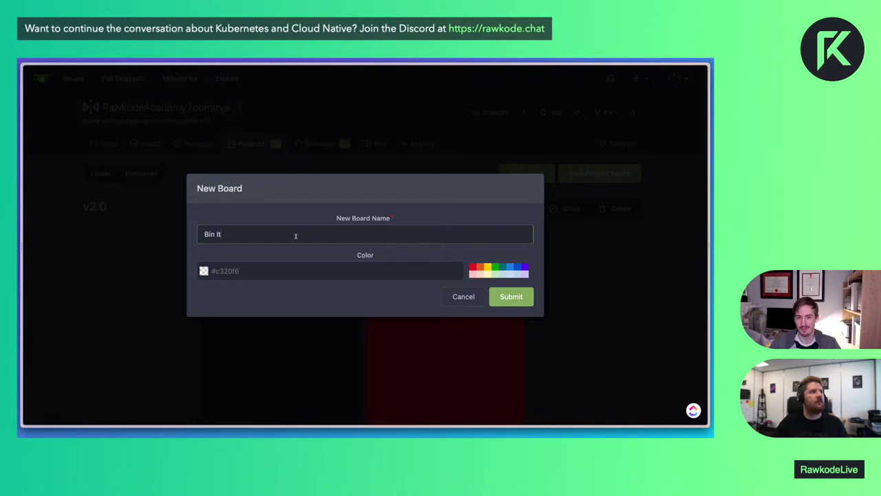
pyautogui.click(509, 266)
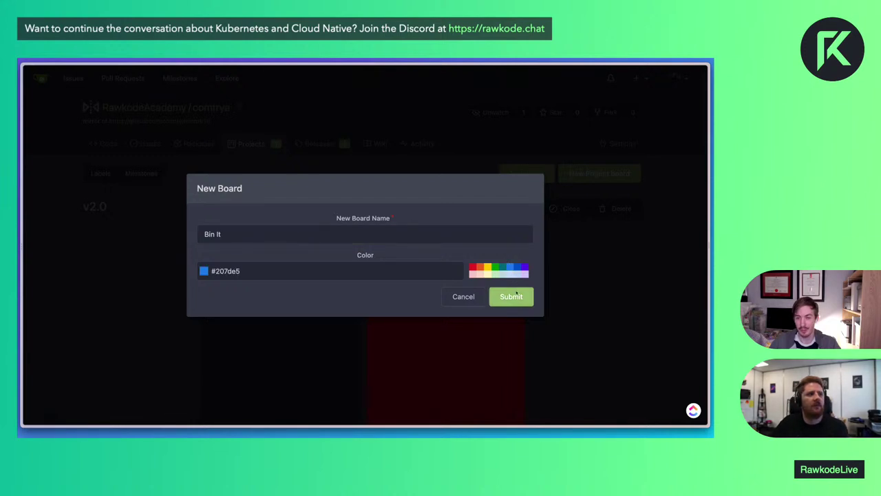
pyautogui.click(511, 296)
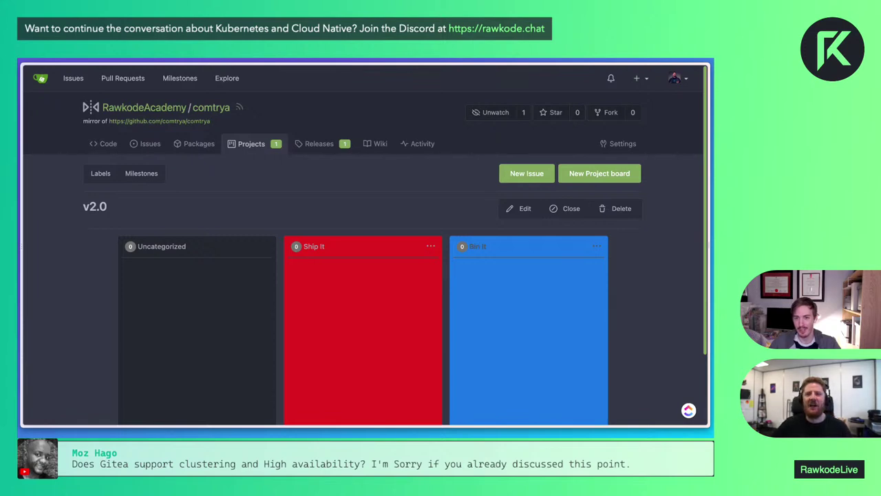
# Scroll down the v2.0 board to view the empty Uncategorized, Ship It and Bin It columns
pyautogui.scroll(-1, 366, 244)
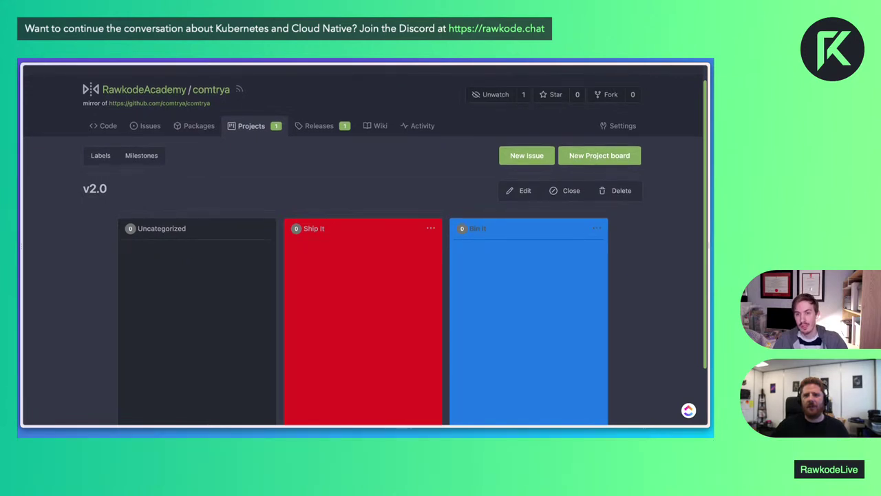
pyautogui.scroll(-1, 364, 248)
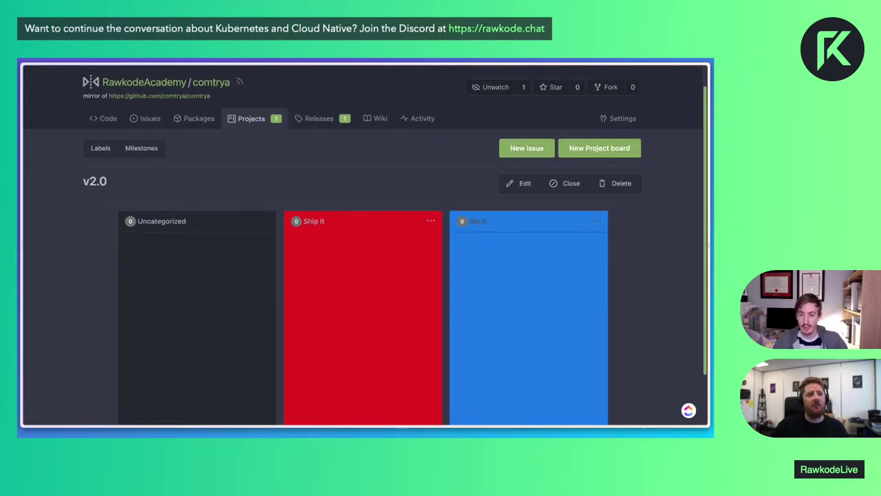
pyautogui.scroll(-2, 364, 248)
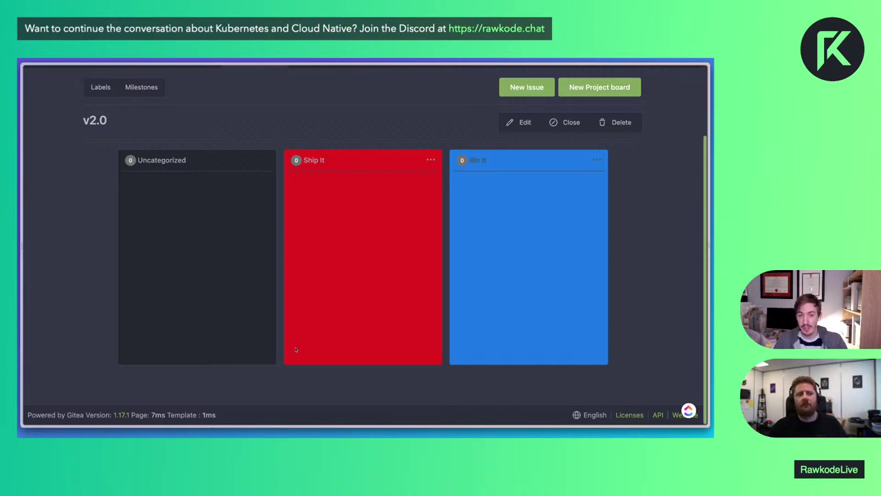
# Start a bug report issue titled 'Bug: Stuff & Things' and check the empty labels list
pyautogui.click(525, 90)
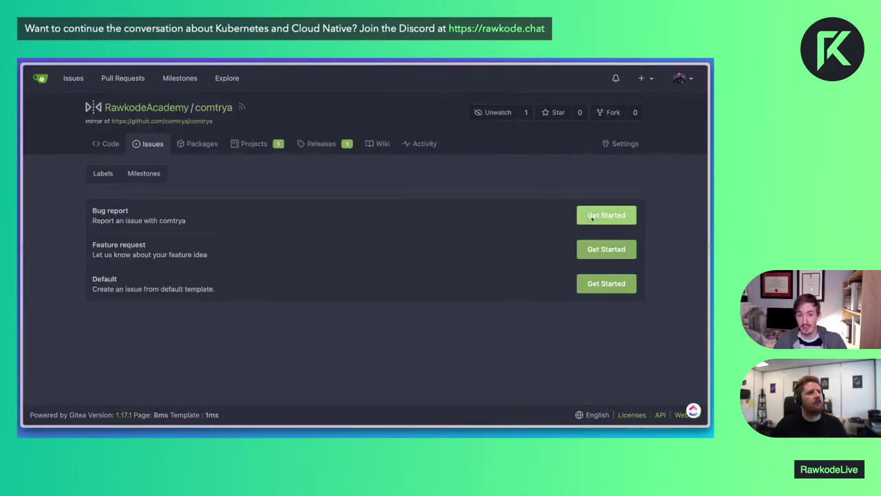
pyautogui.click(592, 216)
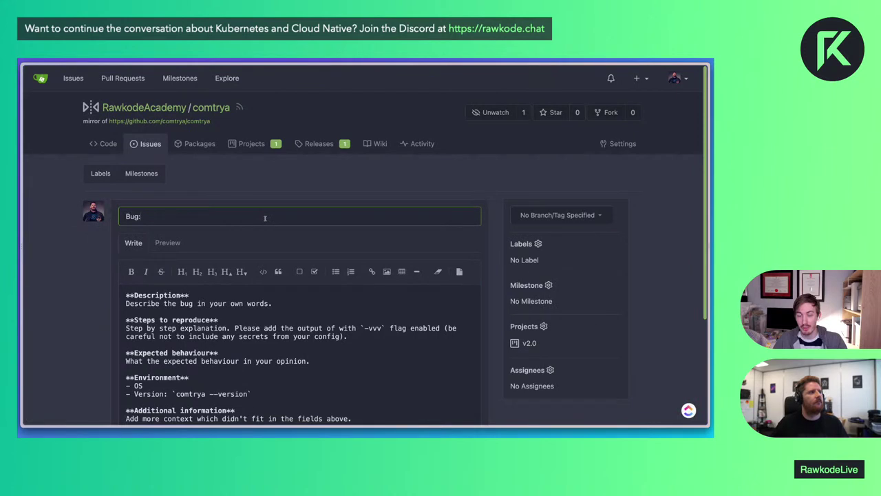
pyautogui.write('Stuff & ')
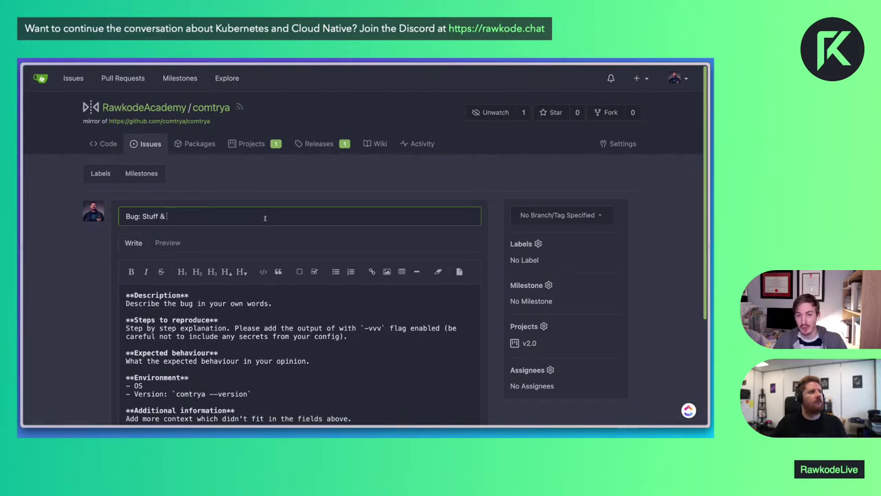
pyautogui.write('Things')
pyautogui.click(537, 243)
pyautogui.click(638, 274)
# Assign the issue to yourself, create it, and move its card into the Ship It column
pyautogui.scroll(-1, 637, 273)
pyautogui.click(550, 326)
pyautogui.click(559, 304)
pyautogui.click(469, 389)
pyautogui.scroll(-2, 461, 364)
pyautogui.click(455, 347)
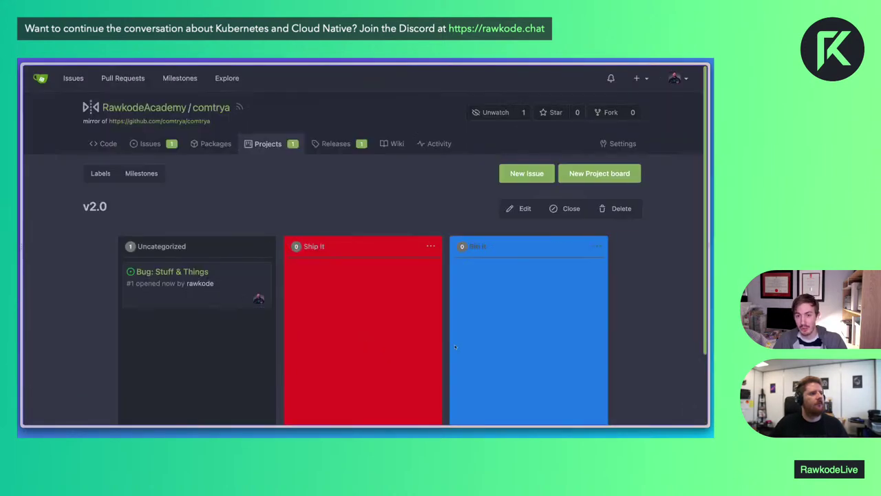
pyautogui.moveTo(194, 289); pyautogui.dragTo(373, 294)
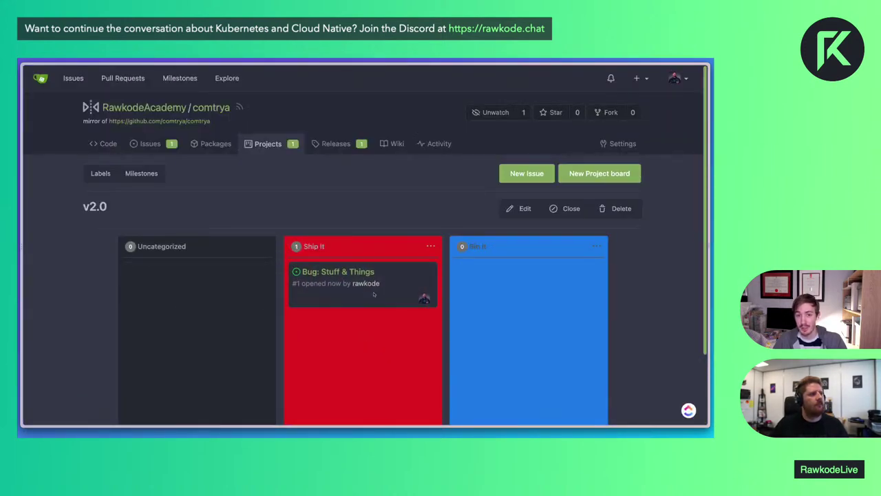
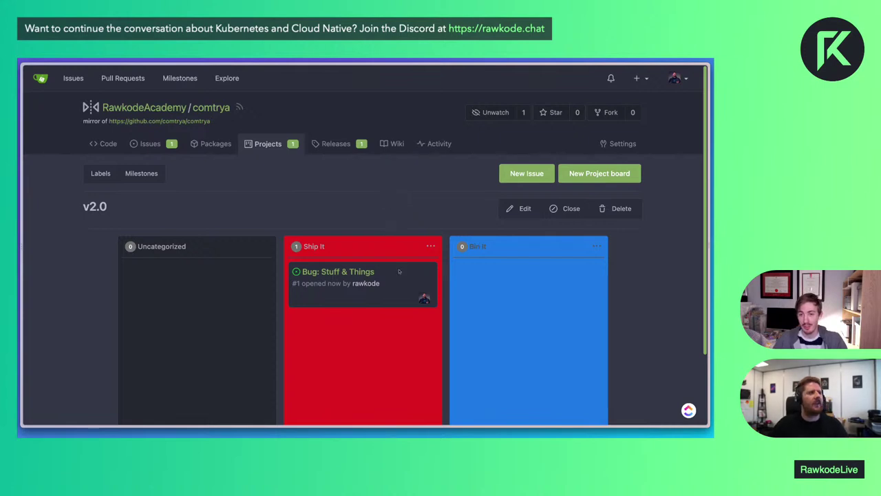
# Look over the Bug: Stuff & Things issue, then drag its card from Ship It to Bin It
pyautogui.scroll(-3, 480, 284)
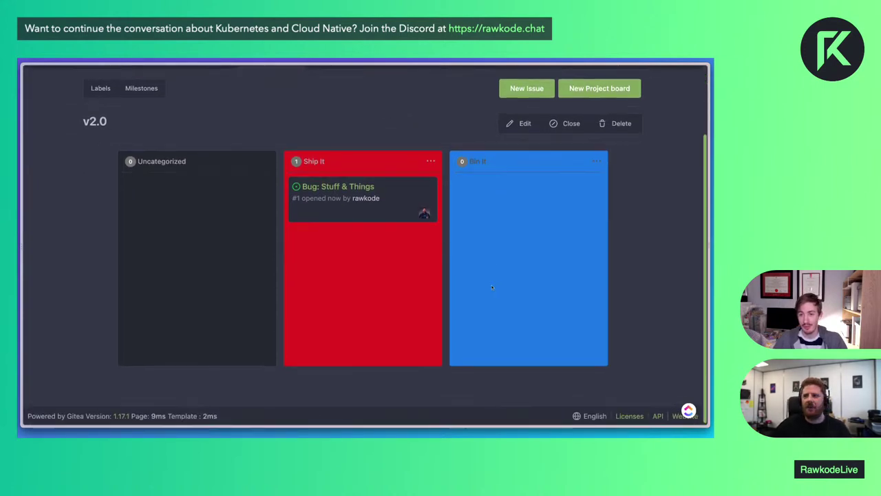
pyautogui.scroll(1, 492, 287)
pyautogui.scroll(2, 493, 287)
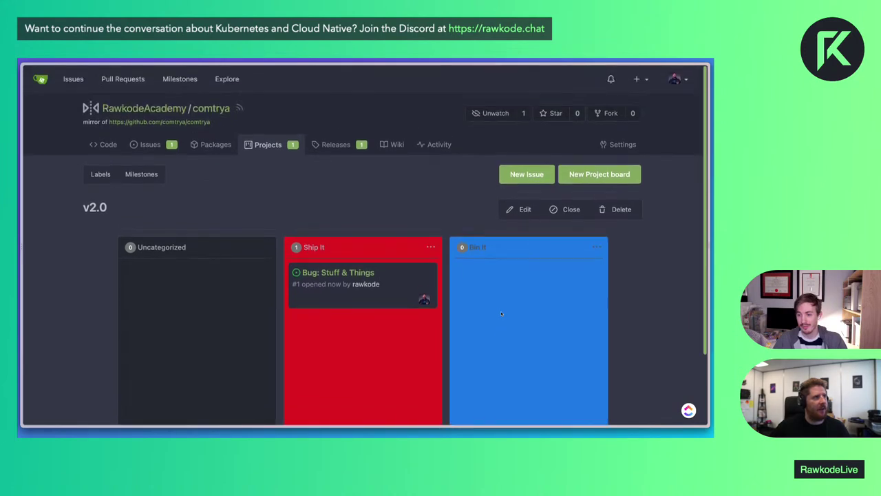
pyautogui.scroll(-1, 501, 314)
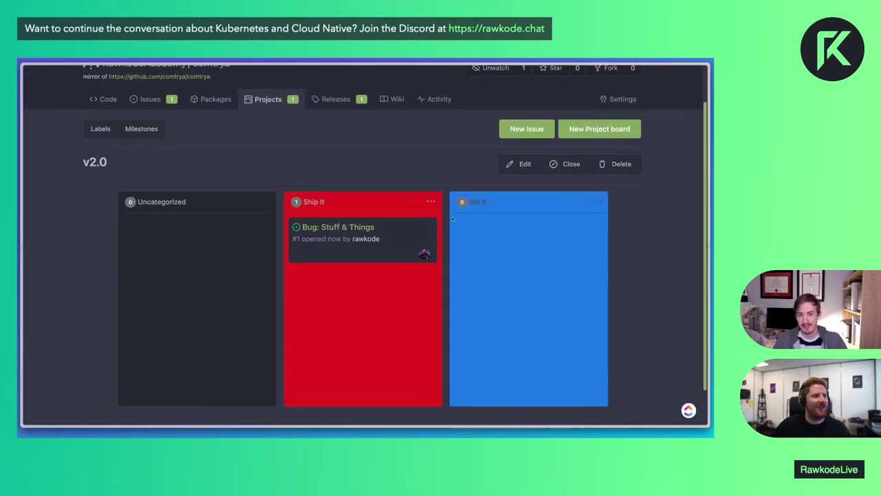
pyautogui.click(335, 233)
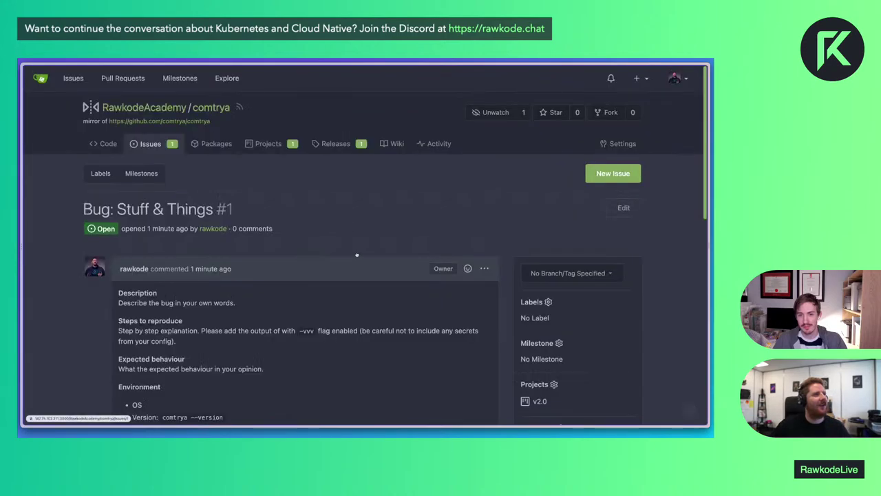
pyautogui.scroll(-3, 308, 240)
pyautogui.scroll(-3, 308, 240)
pyautogui.hotkey('alt', 'Left')
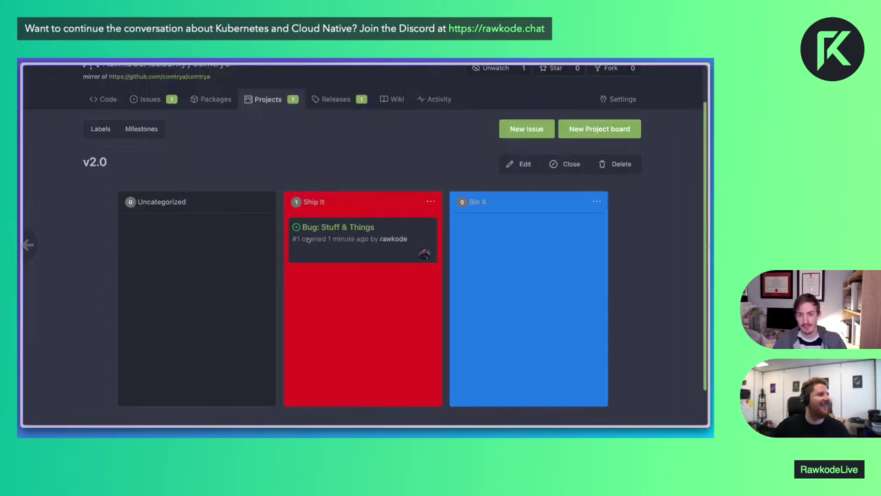
pyautogui.moveTo(308, 241); pyautogui.dragTo(478, 233)
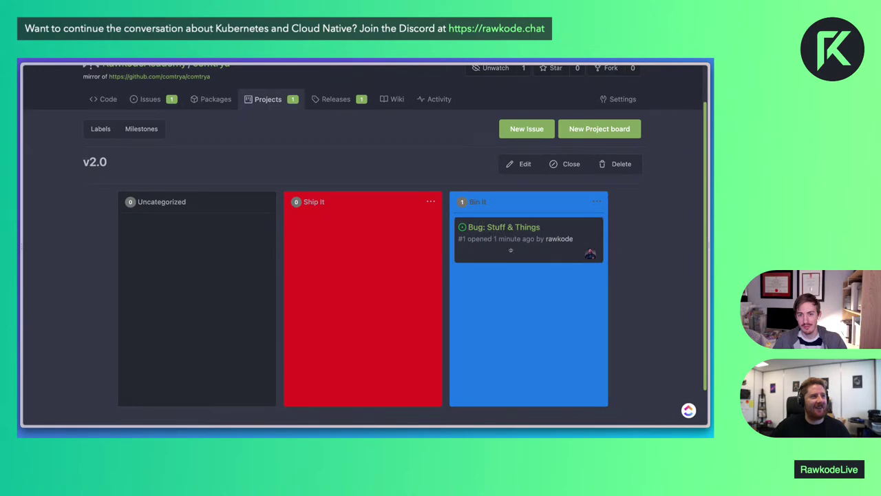
# Close the Bug: Stuff & Things issue
pyautogui.scroll(2, 526, 252)
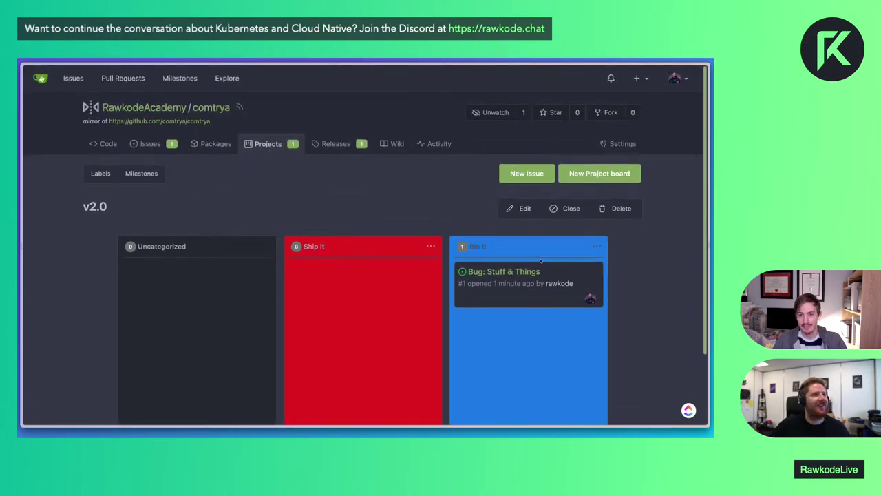
pyautogui.click(503, 271)
pyautogui.scroll(-5, 379, 291)
pyautogui.scroll(-3, 379, 289)
pyautogui.click(413, 367)
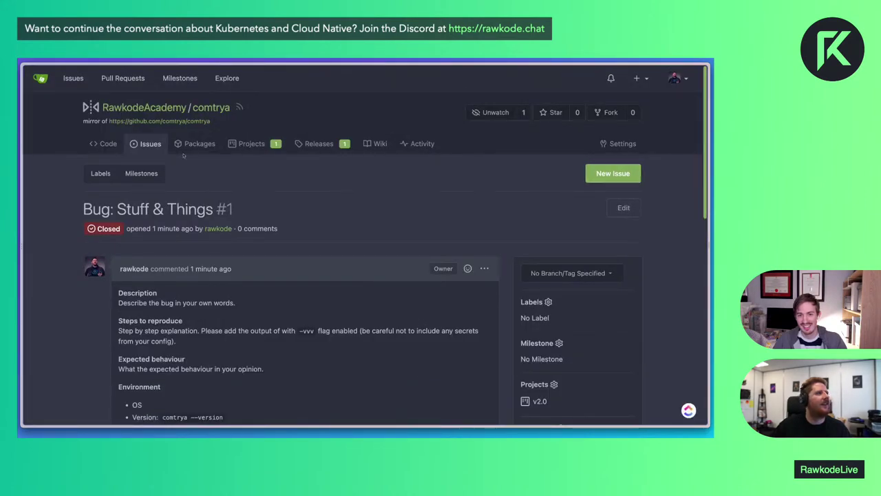
# Check the v2.0 project board, where the closed card now sits in Bin It
pyautogui.click(251, 143)
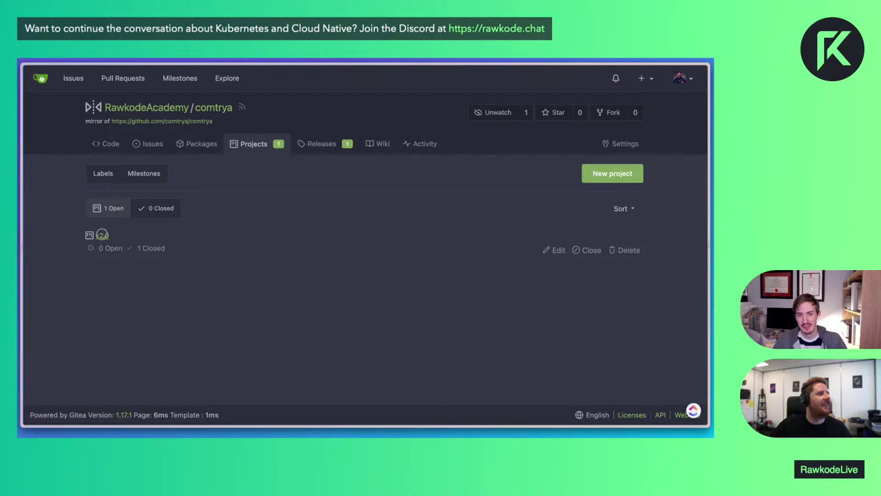
pyautogui.click(102, 236)
pyautogui.scroll(-2, 365, 276)
pyautogui.scroll(2, 365, 276)
pyautogui.scroll(-1, 240, 107)
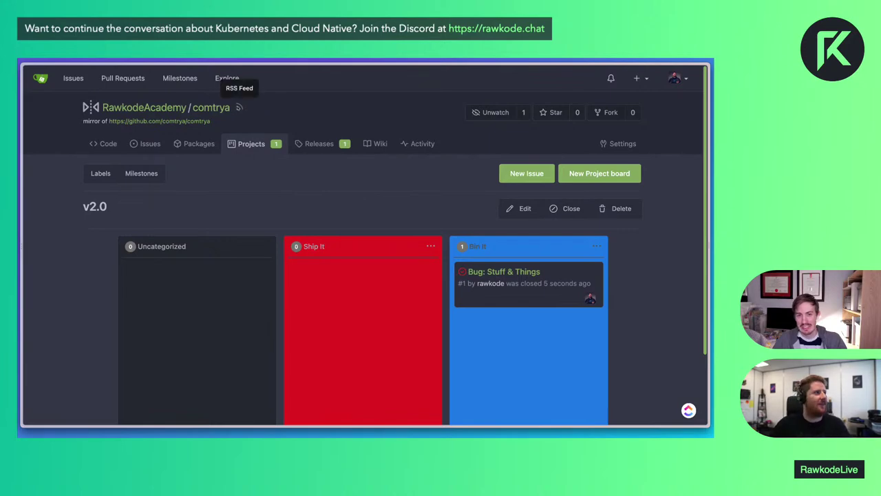
pyautogui.click(239, 107)
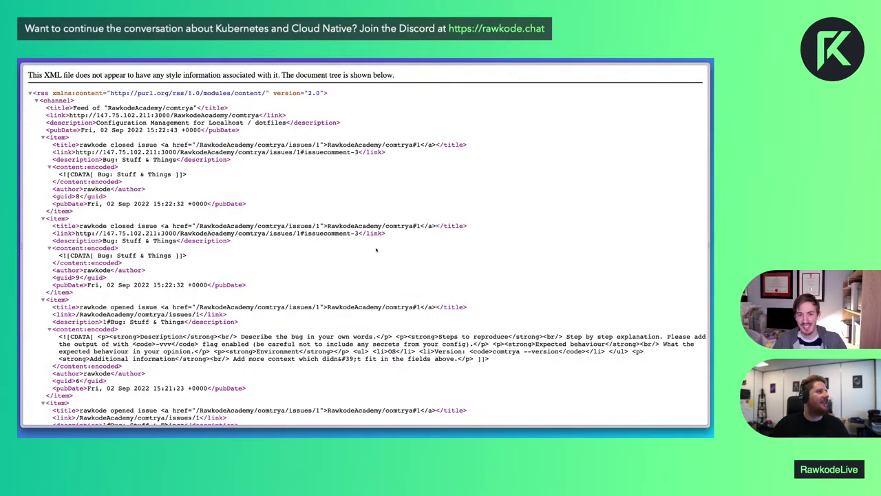
pyautogui.scroll(-5, 376, 250)
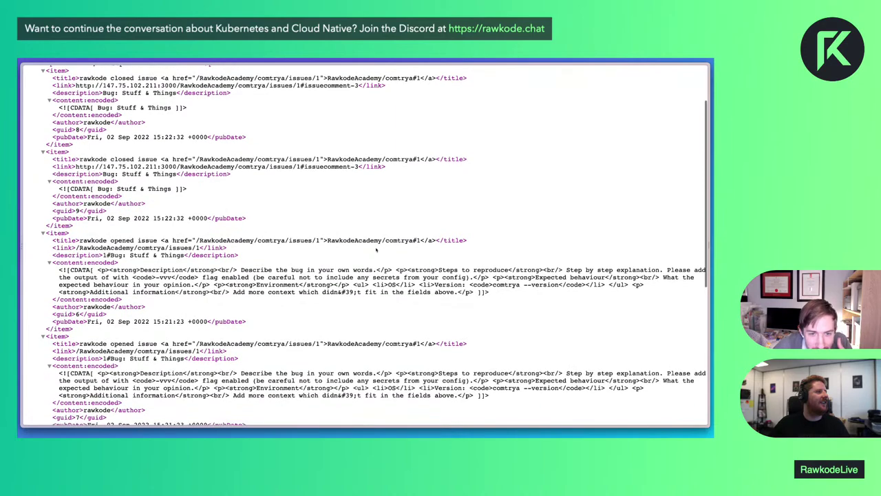
pyautogui.scroll(-3, 376, 250)
pyautogui.moveTo(134, 331); pyautogui.dragTo(232, 390)
pyautogui.click(272, 378)
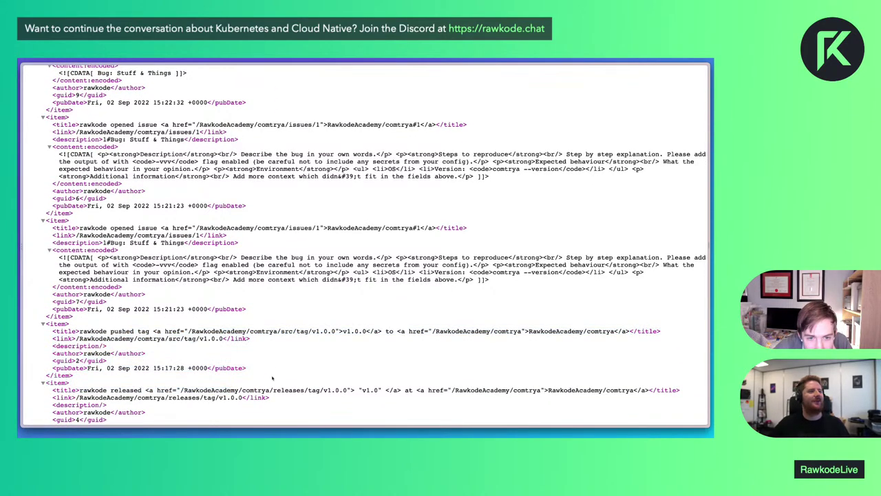
pyautogui.scroll(5, 283, 308)
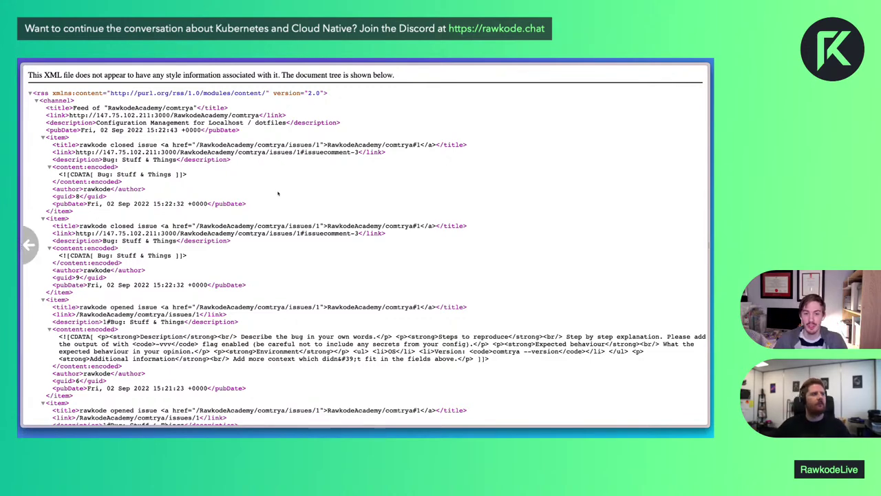
pyautogui.hotkey('alt', 'Left')
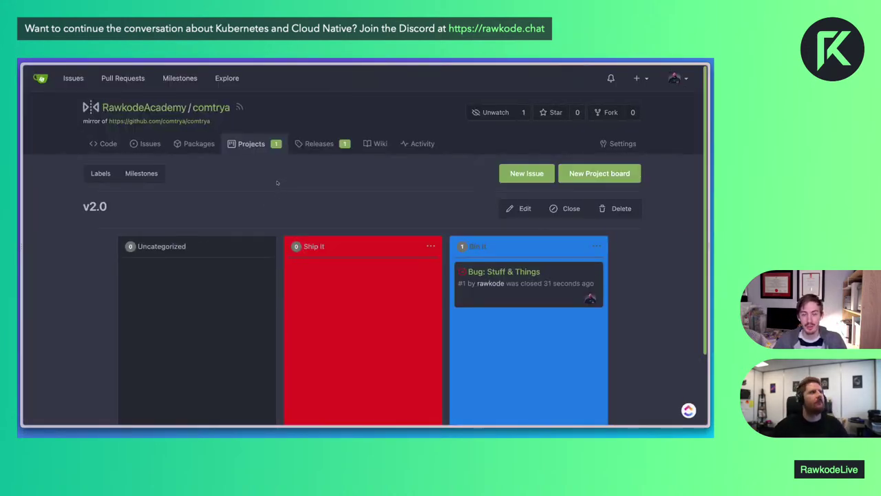
# Go from Explore to the personal dashboard and glance at the + create menu
pyautogui.click(221, 80)
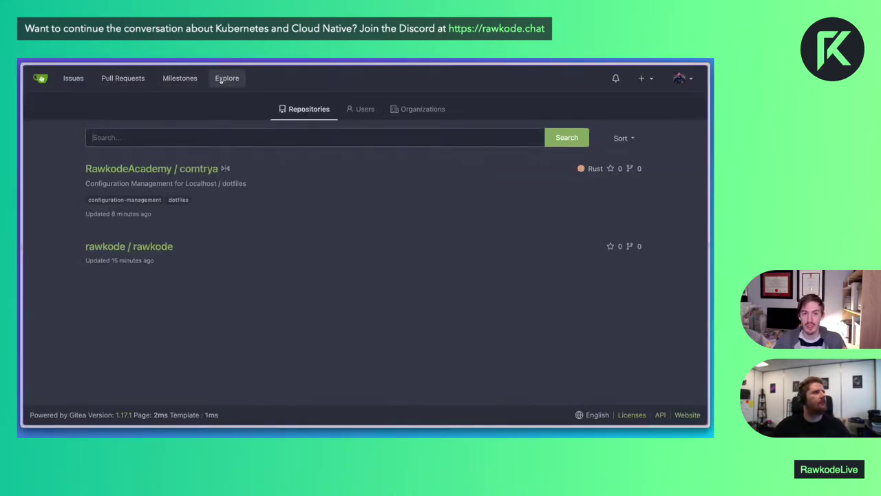
pyautogui.click(41, 78)
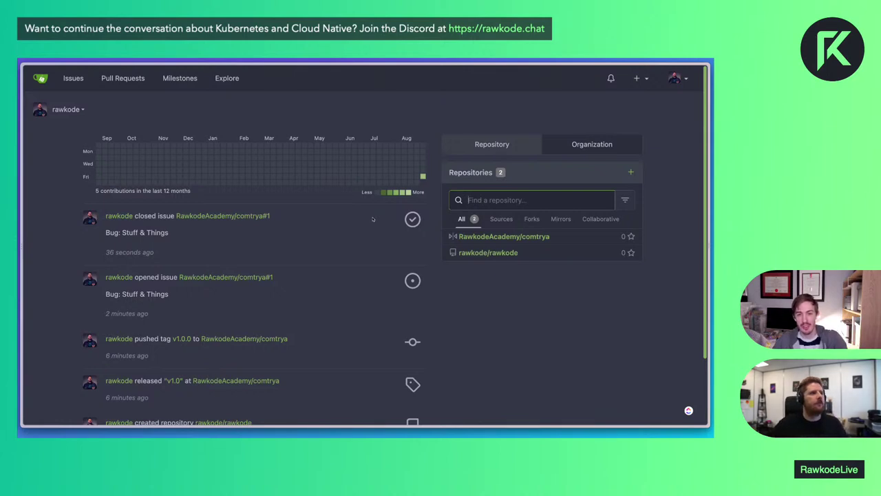
pyautogui.click(642, 83)
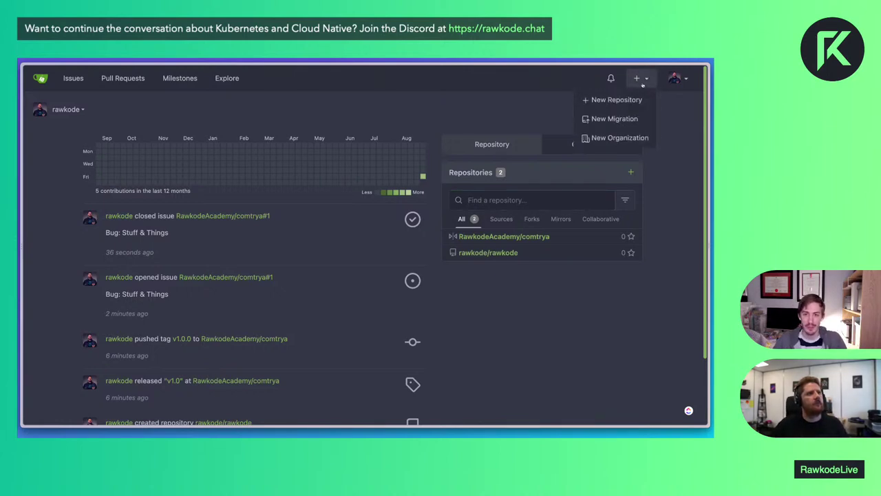
pyautogui.click(685, 108)
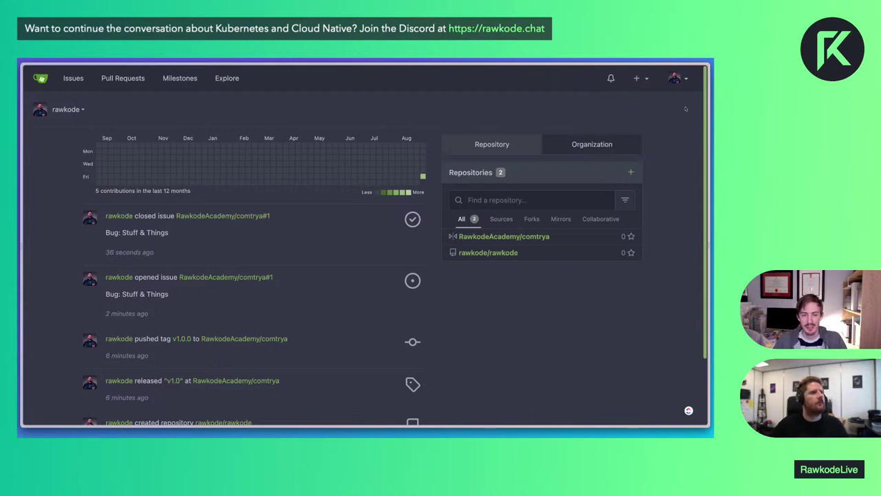
# Switch the dashboard's side list to Organizations, then back to Repositories
pyautogui.click(612, 150)
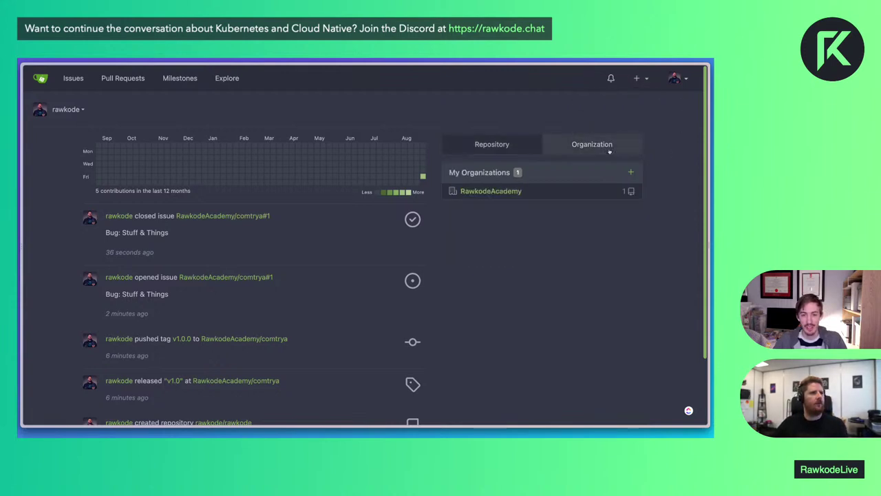
pyautogui.click(513, 153)
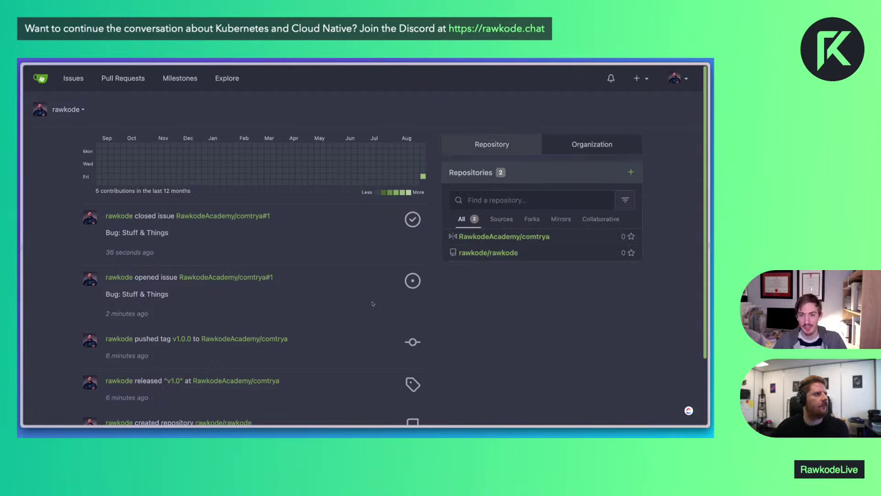
pyautogui.scroll(-3, 372, 303)
pyautogui.scroll(3, 372, 304)
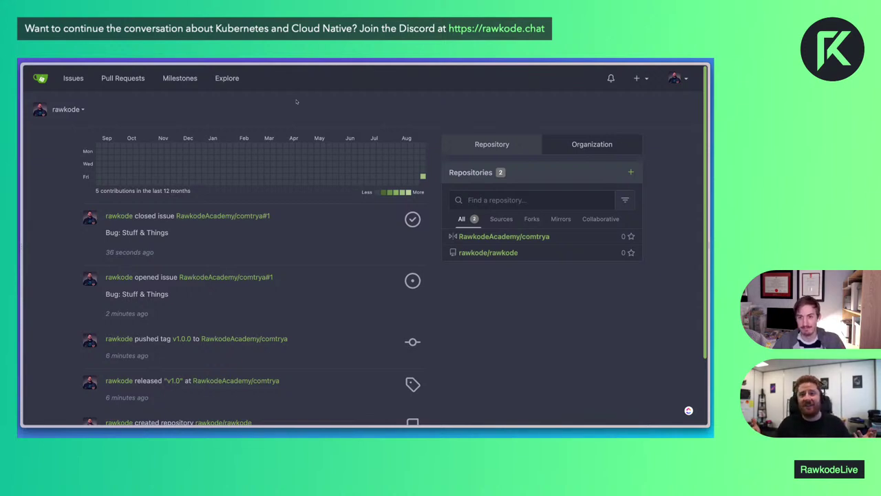
# Open RawkodeAcademy/comtrya, star it, and go to the RawkodeAcademy organisation page
pyautogui.click(497, 236)
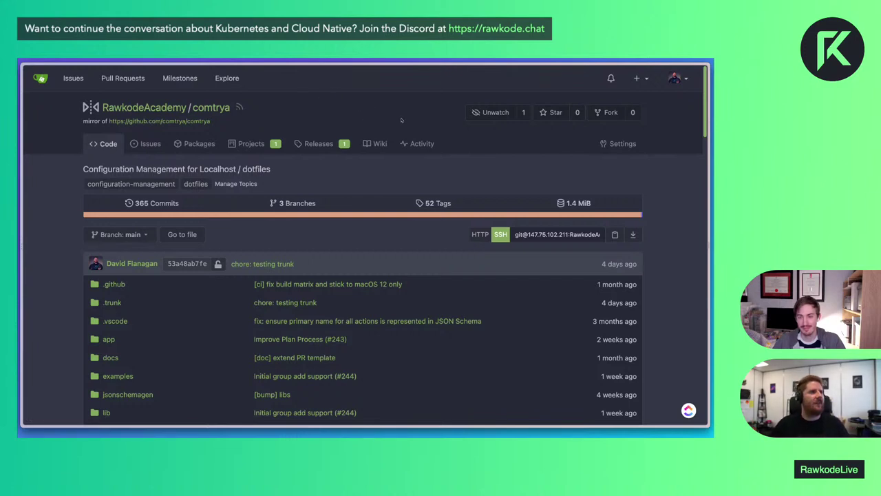
pyautogui.click(555, 113)
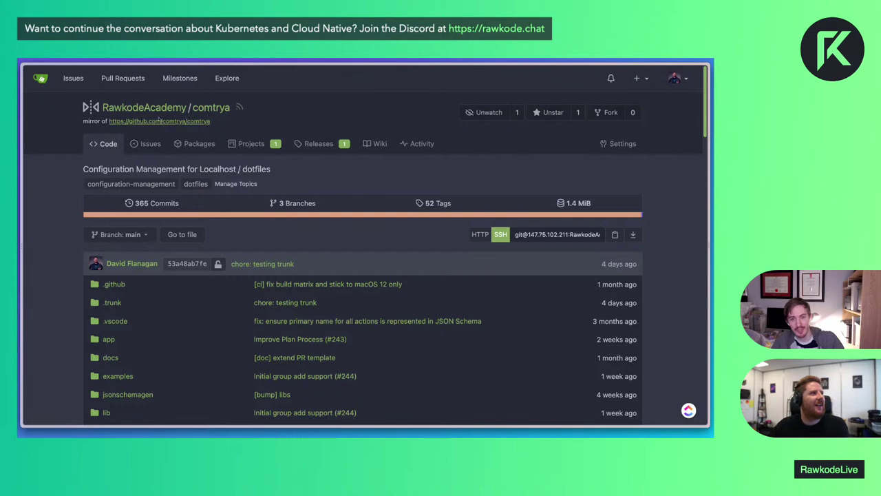
pyautogui.click(155, 108)
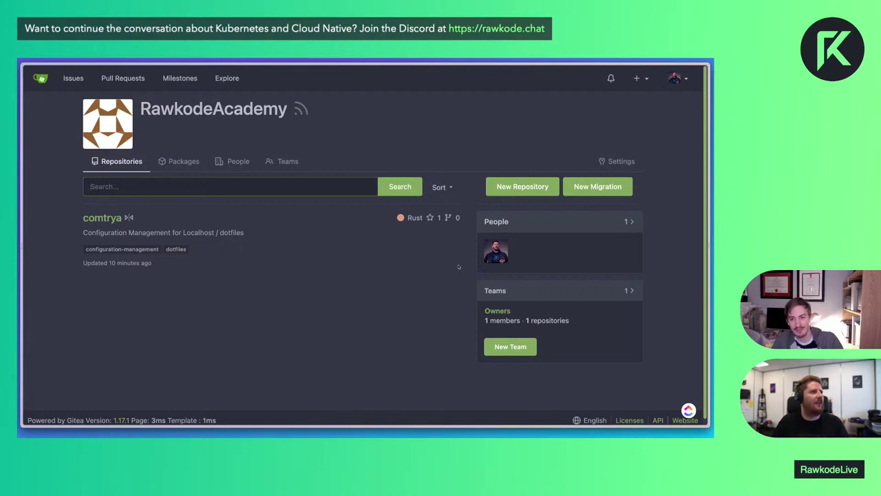
pyautogui.press('super+t')
pyautogui.write('github.com/r')
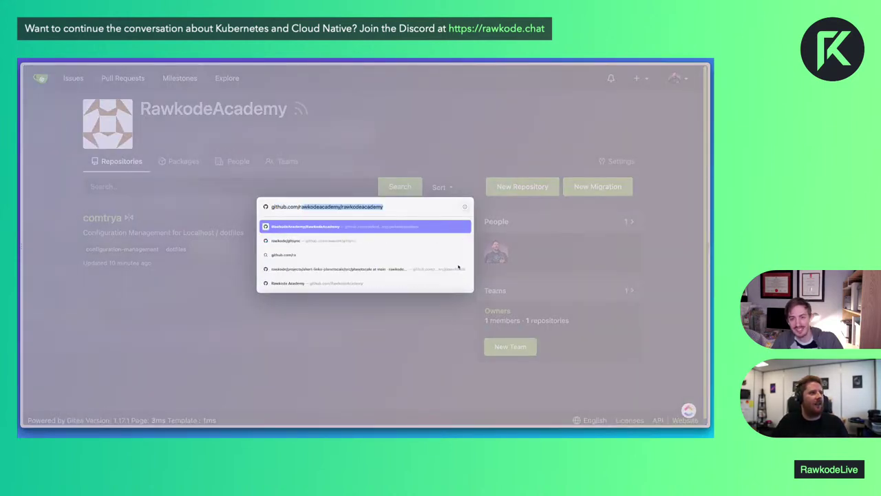
pyautogui.write('awkode')
pyautogui.press('Return')
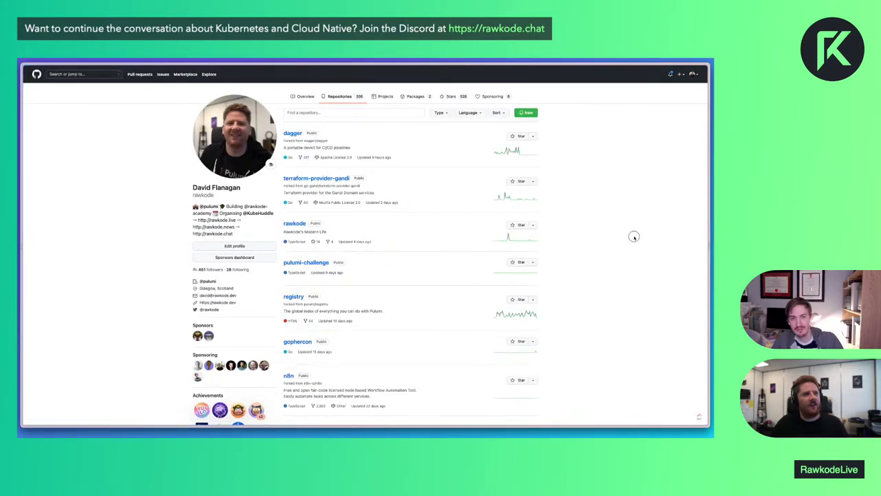
pyautogui.hotkey('ctrl', 'Tab')
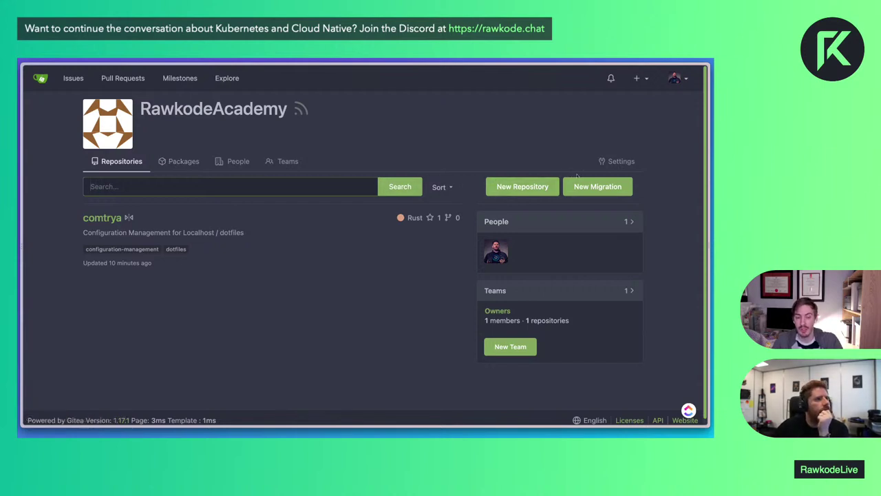
# Open comtrya from the organisation page and browse repositories tagged configuration-management
pyautogui.click(413, 217)
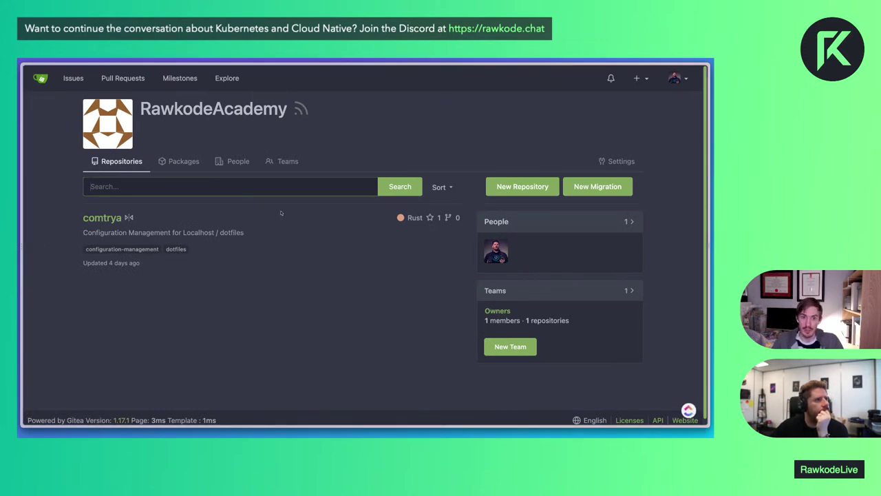
pyautogui.click(102, 217)
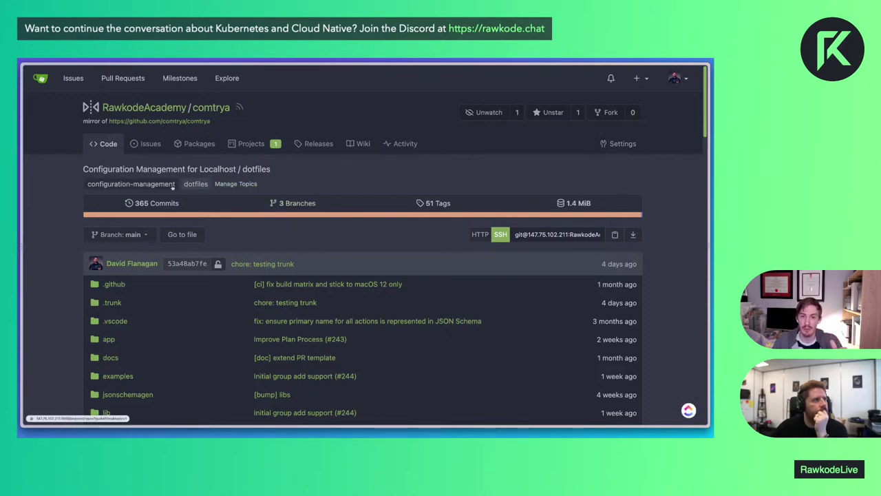
pyautogui.click(131, 183)
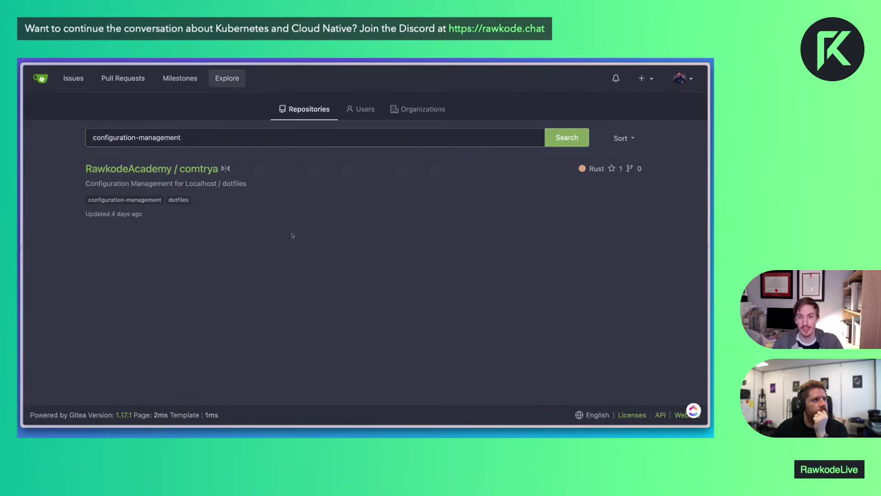
pyautogui.hscroll(-5, 292, 236)
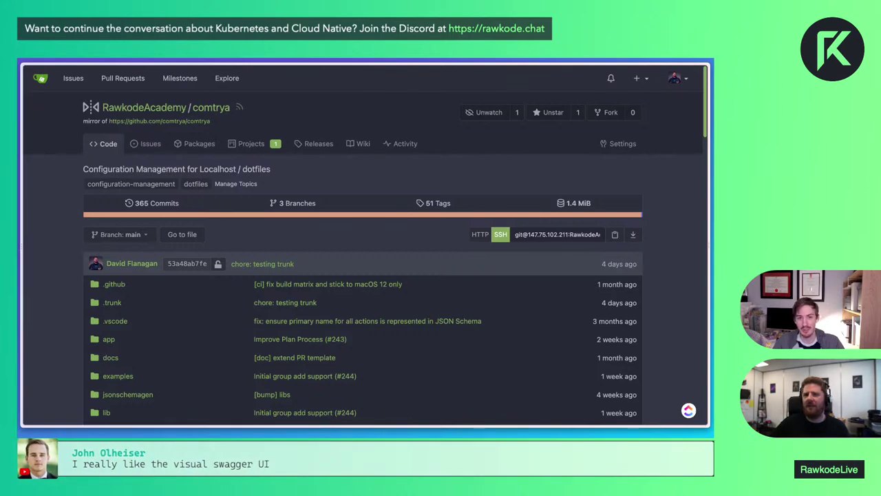
# Open the instance's API documentation from the API link in the page footer
pyautogui.scroll(-10, 363, 247)
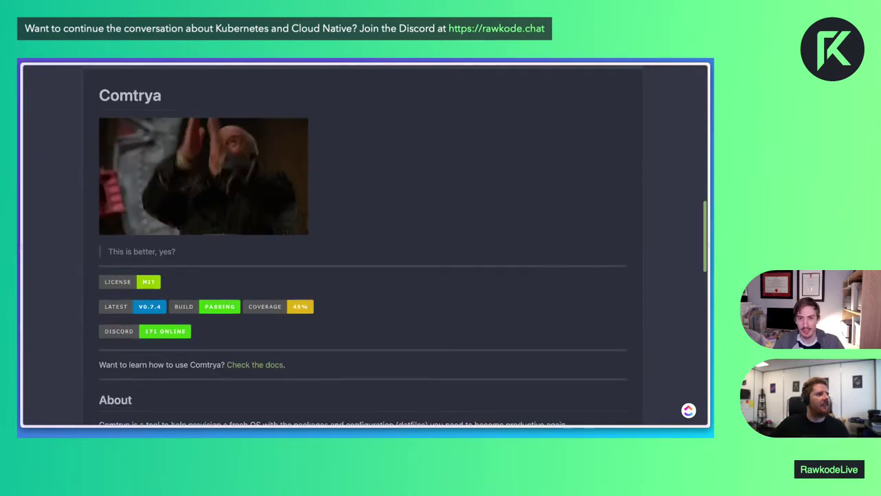
pyautogui.scroll(-10, 363, 246)
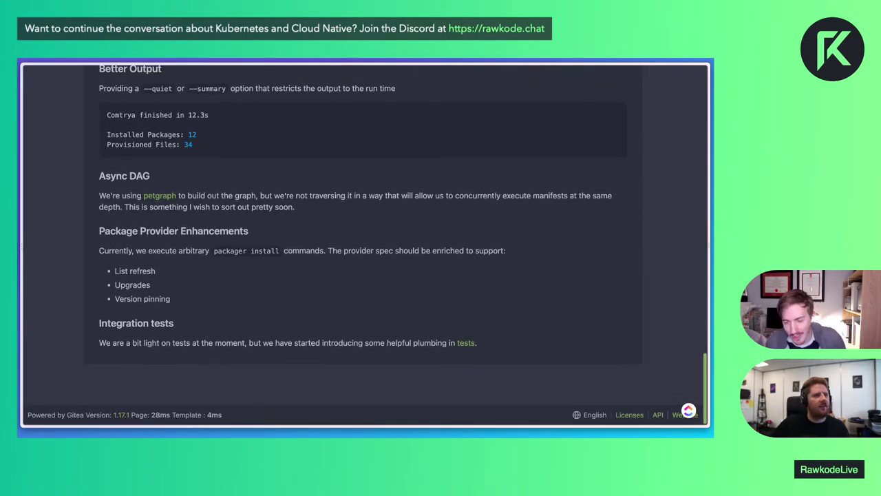
pyautogui.click(658, 415)
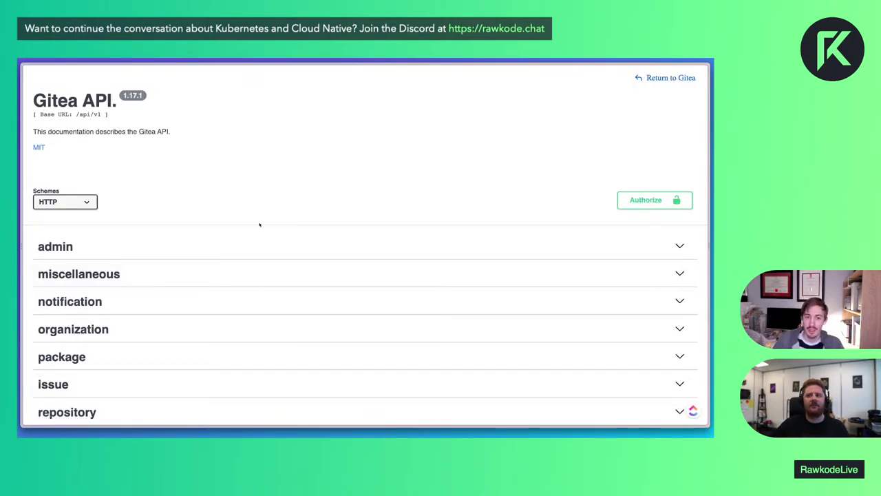
# Expand repository > GET /repos/{owner}/{repo}/commits and enable Try it out
pyautogui.scroll(-3, 259, 224)
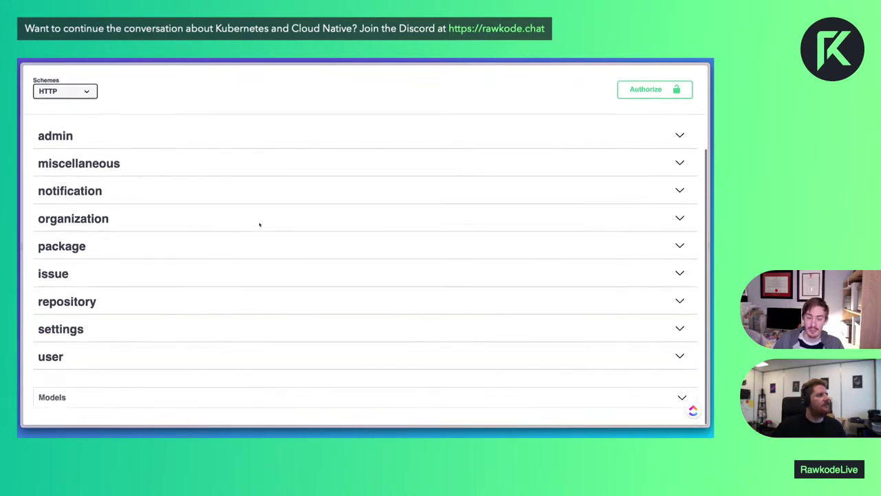
pyautogui.click(106, 304)
pyautogui.scroll(-6, 107, 300)
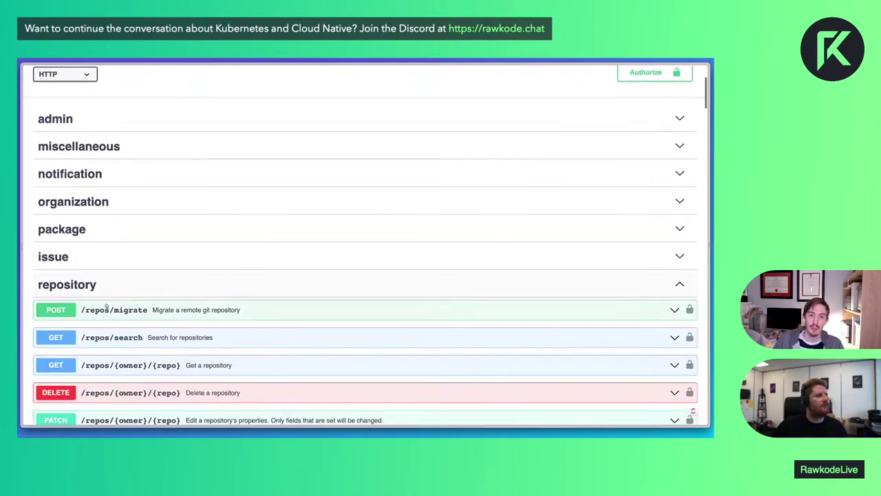
pyautogui.scroll(-5, 107, 298)
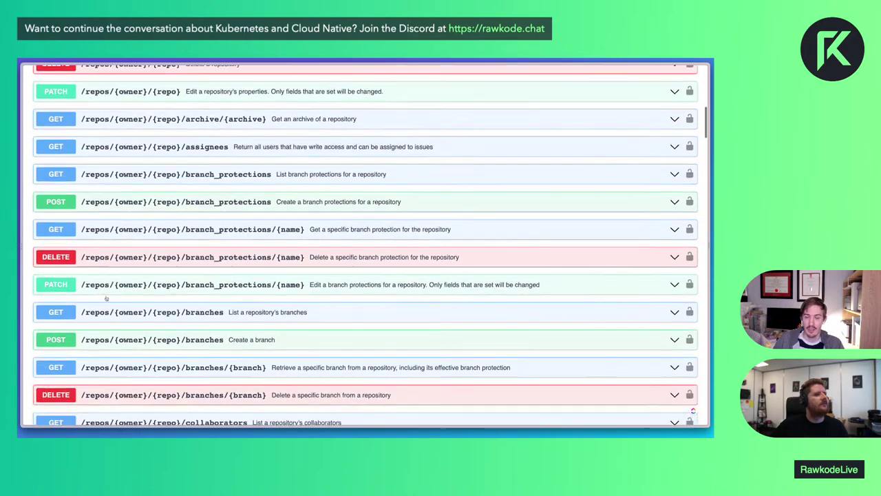
pyautogui.scroll(6, 117, 240)
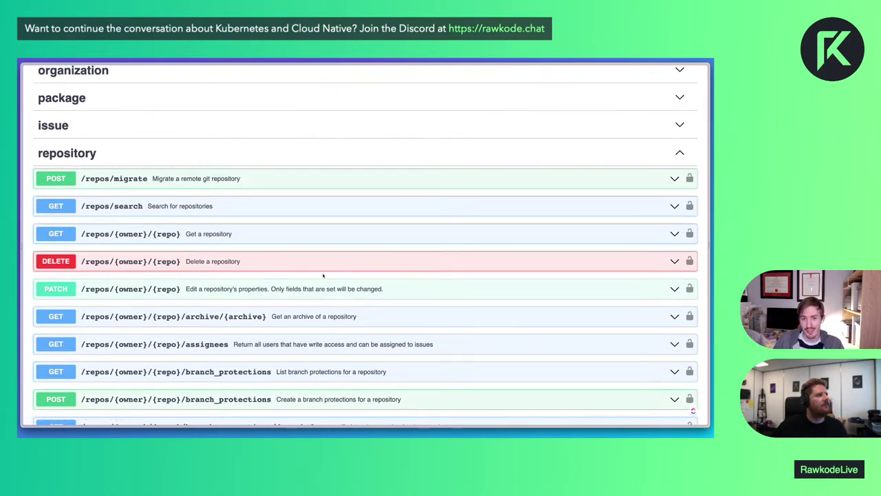
pyautogui.scroll(-3, 345, 300)
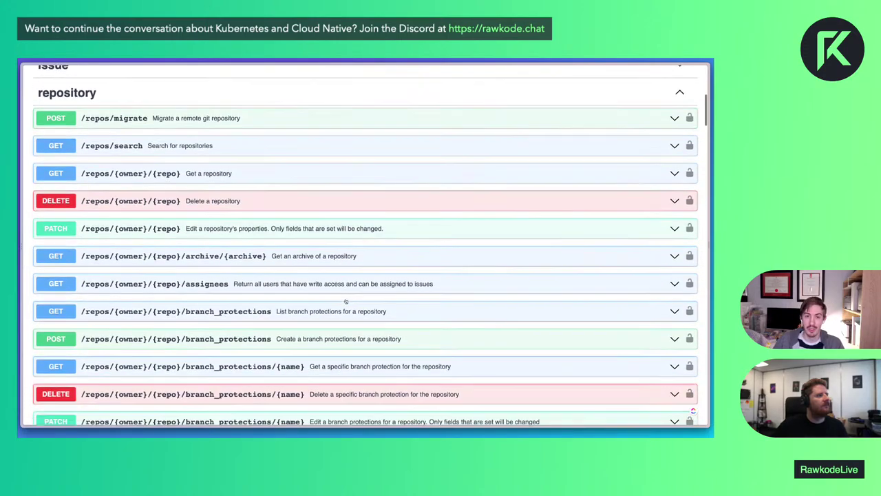
pyautogui.scroll(-5, 345, 301)
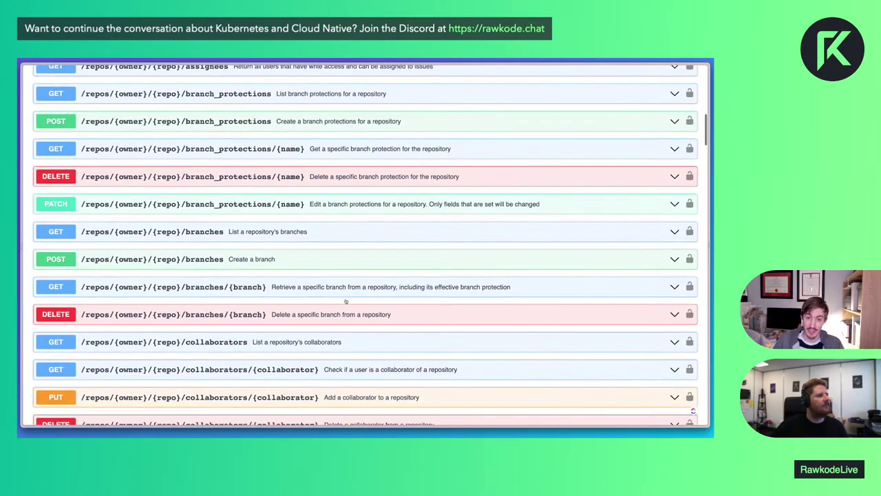
pyautogui.scroll(-5, 346, 299)
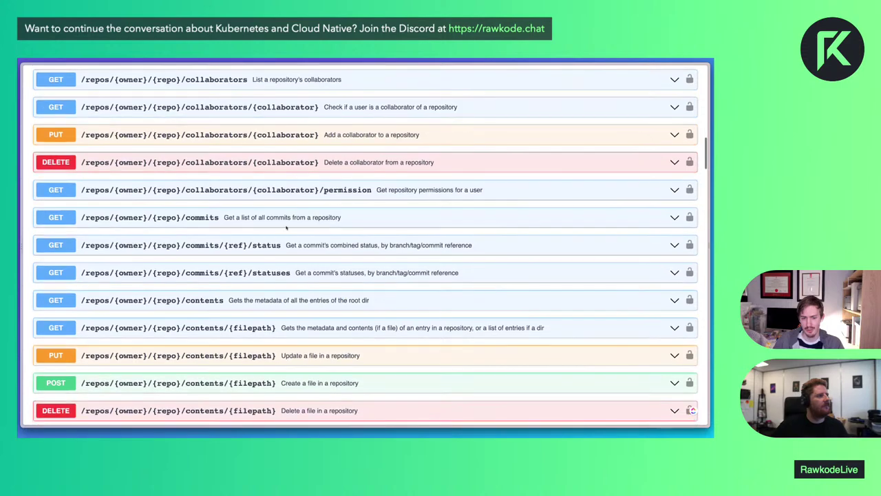
pyautogui.click(280, 217)
pyautogui.scroll(-1, 301, 298)
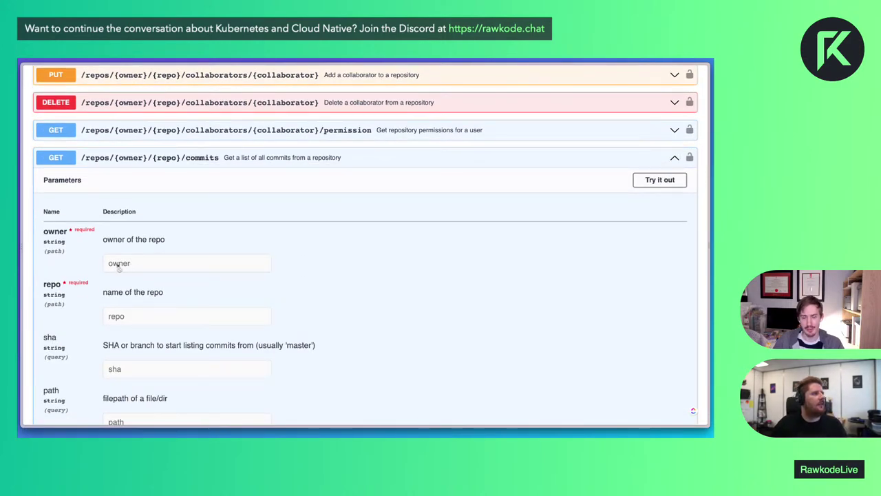
pyautogui.click(654, 181)
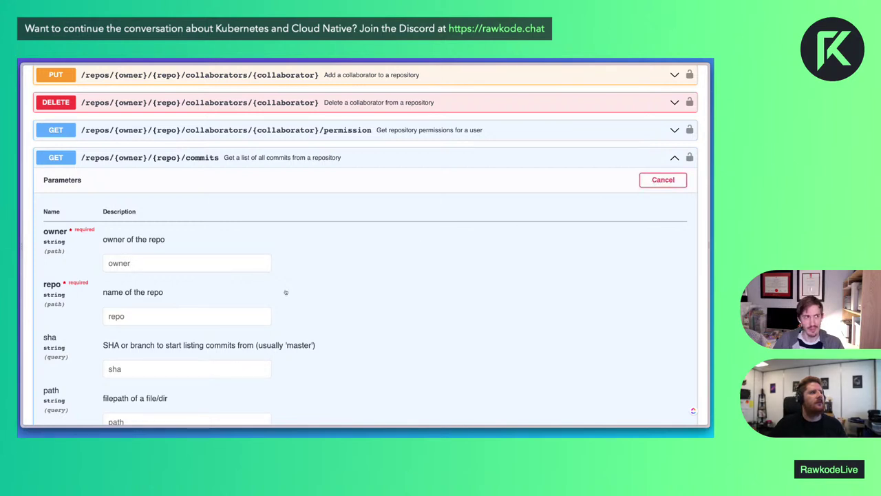
# Run the commits call with owner 'rawkode' and repo comtrya, which returns a 404
pyautogui.click(187, 260)
pyautogui.write('rawkode')
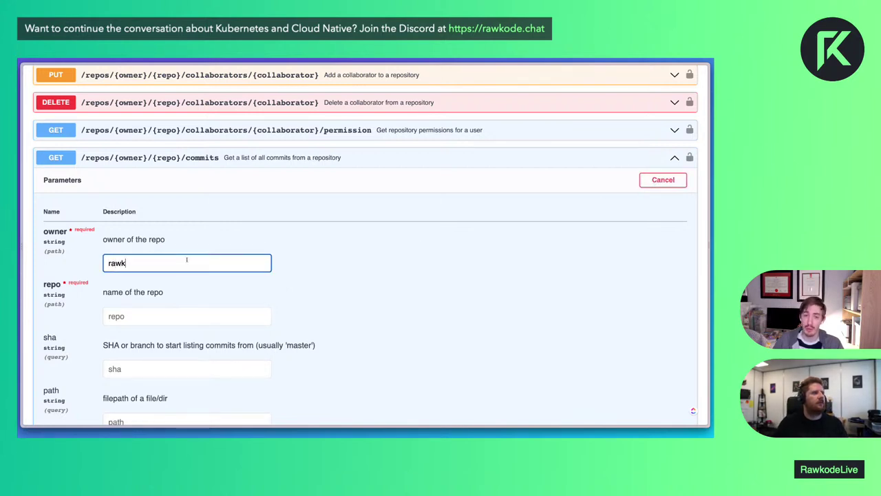
pyautogui.press('Tab')
pyautogui.write('com')
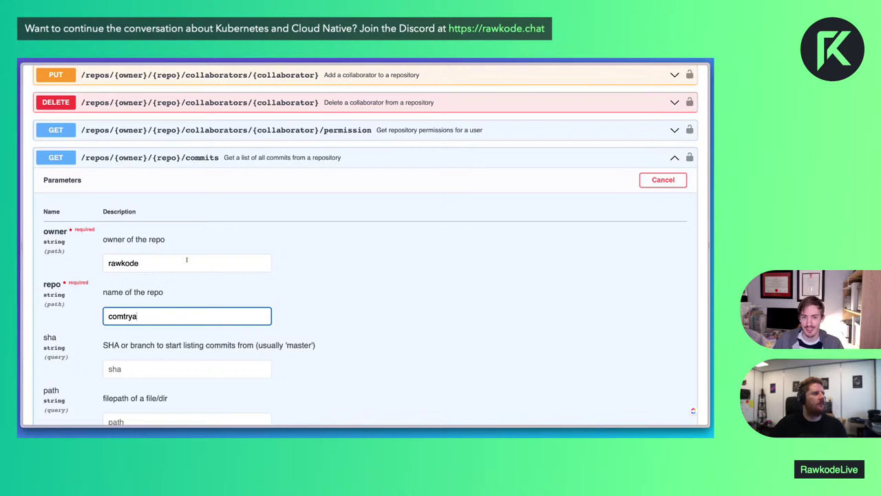
pyautogui.scroll(-5, 187, 260)
pyautogui.click(300, 339)
pyautogui.scroll(-3, 302, 340)
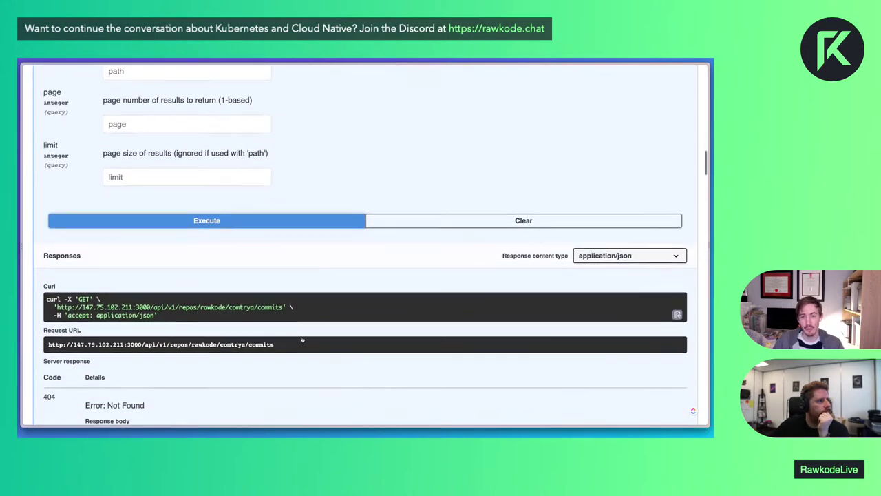
pyautogui.scroll(7, 301, 340)
# Correct the owner to RawkodeAcademy, re-execute, and review the 200 commit list
pyautogui.click(166, 148)
pyautogui.hotkey('ctrl', 'a')
pyautogui.write('RawkodeAc')
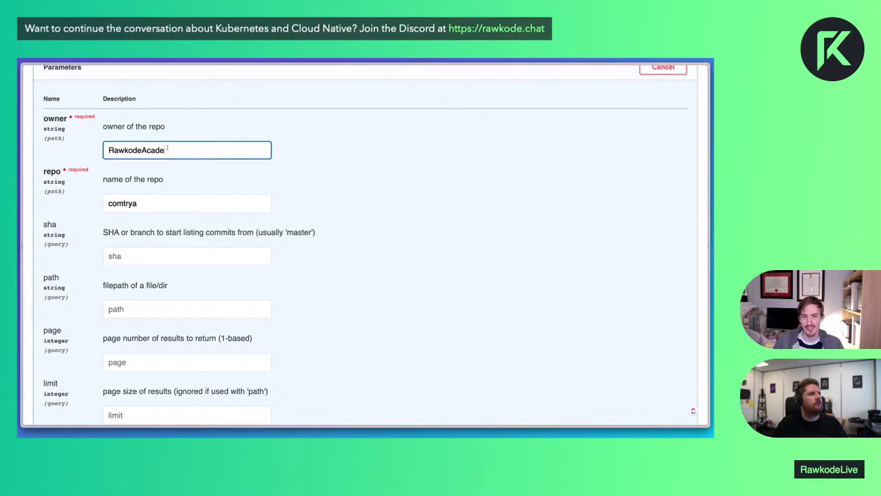
pyautogui.scroll(-5, 273, 253)
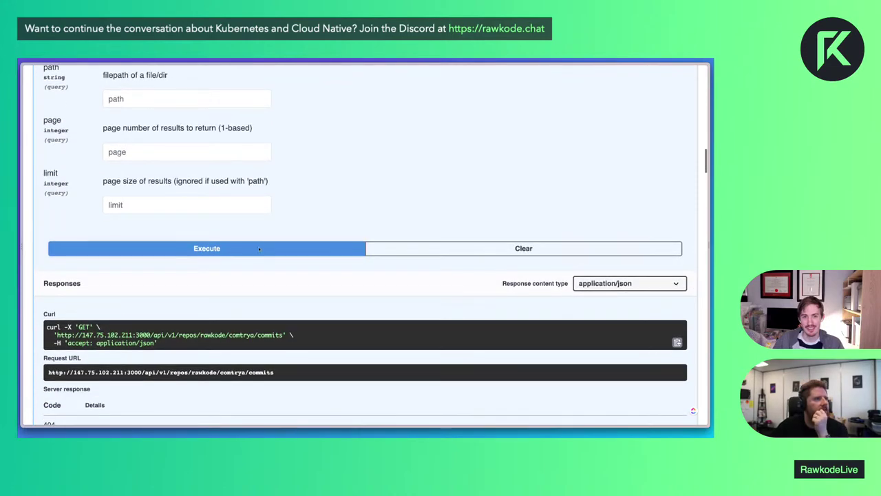
pyautogui.click(272, 253)
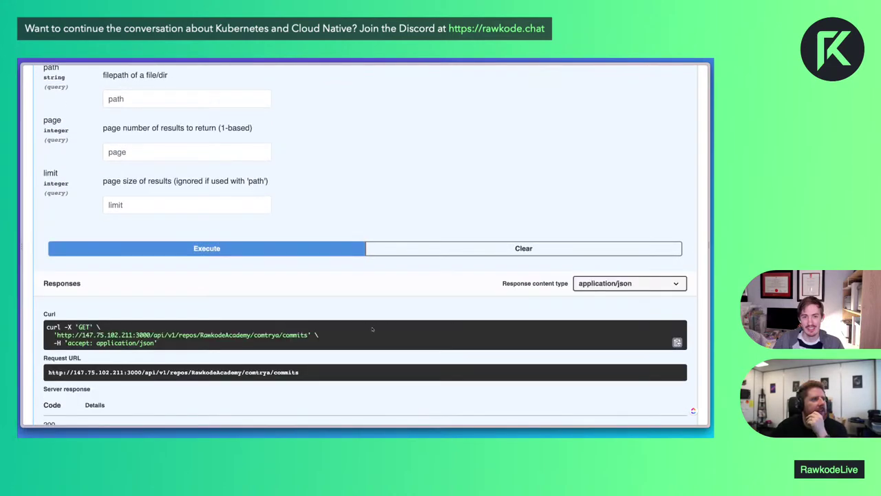
pyautogui.scroll(-2, 372, 329)
pyautogui.scroll(-5, 372, 329)
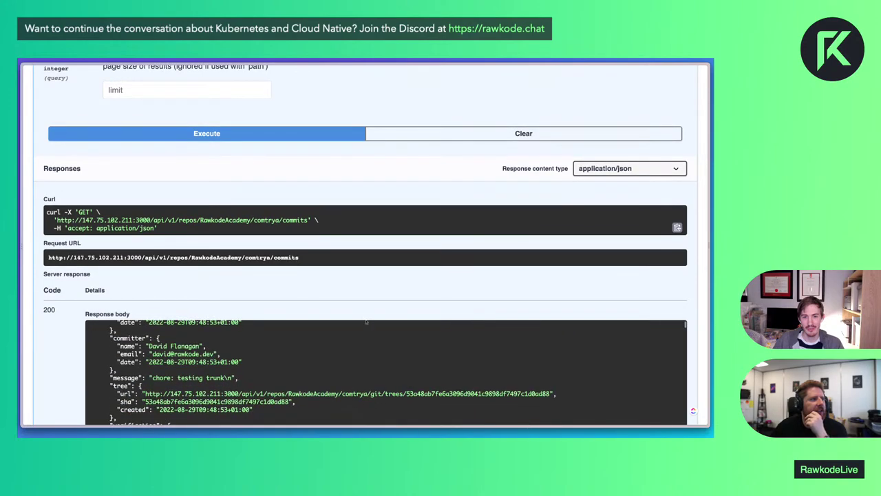
pyautogui.scroll(-4, 65, 335)
pyautogui.scroll(-5, 215, 290)
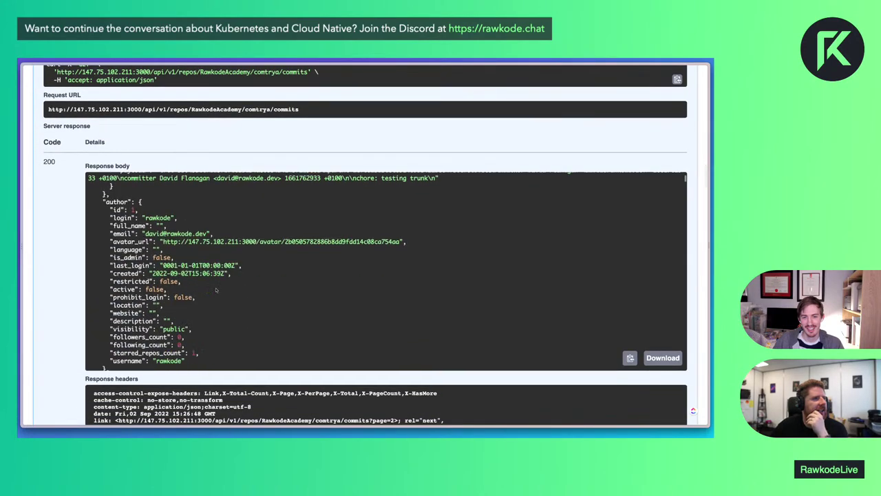
pyautogui.scroll(-10, 216, 290)
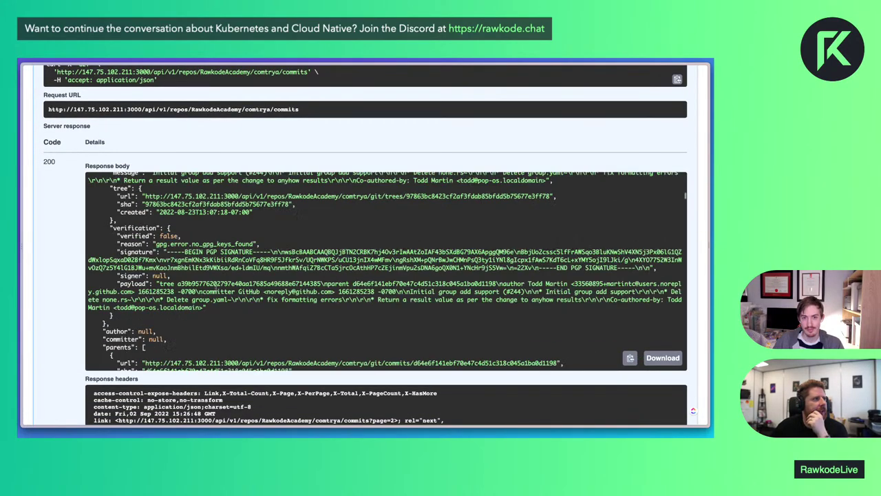
pyautogui.scroll(-15, 215, 290)
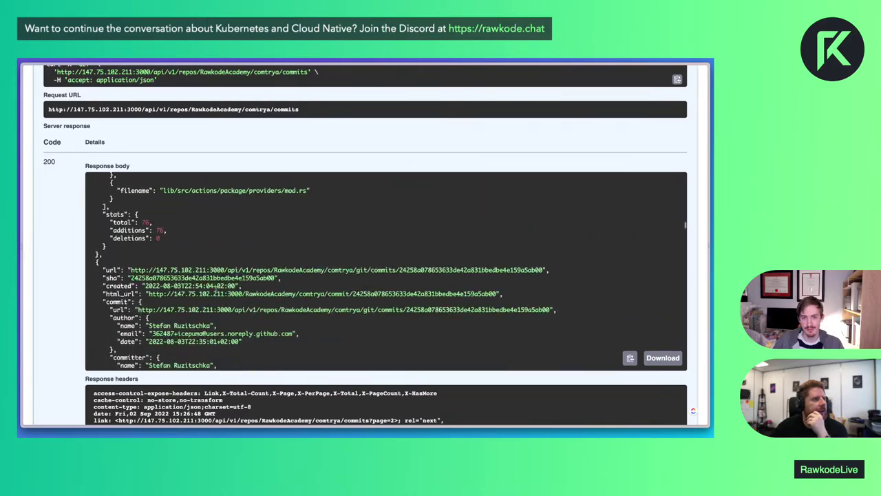
pyautogui.scroll(-15, 215, 290)
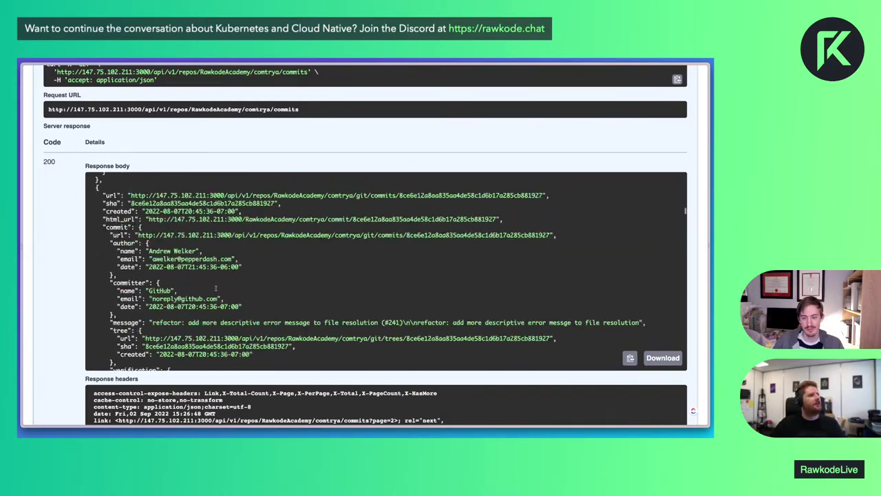
pyautogui.scroll(20, 216, 290)
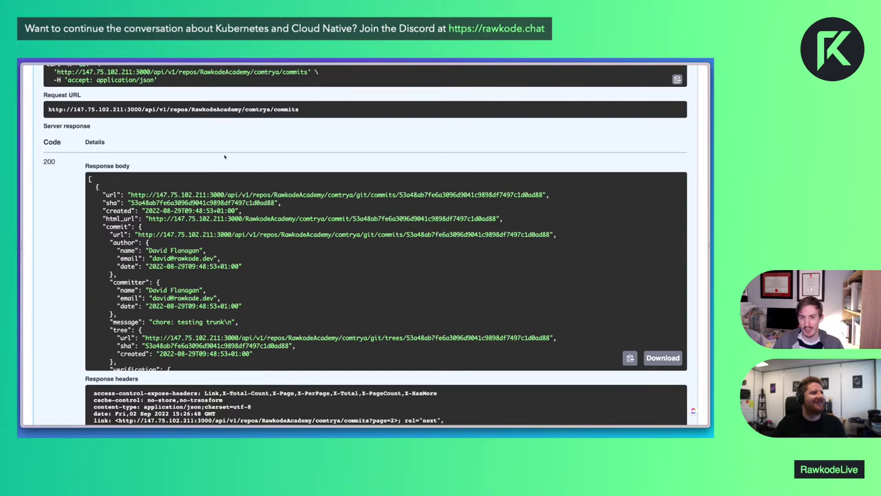
# In a new tab, load gitea.io/tea
pyautogui.press('super+t')
pyautogui.write('gitea')
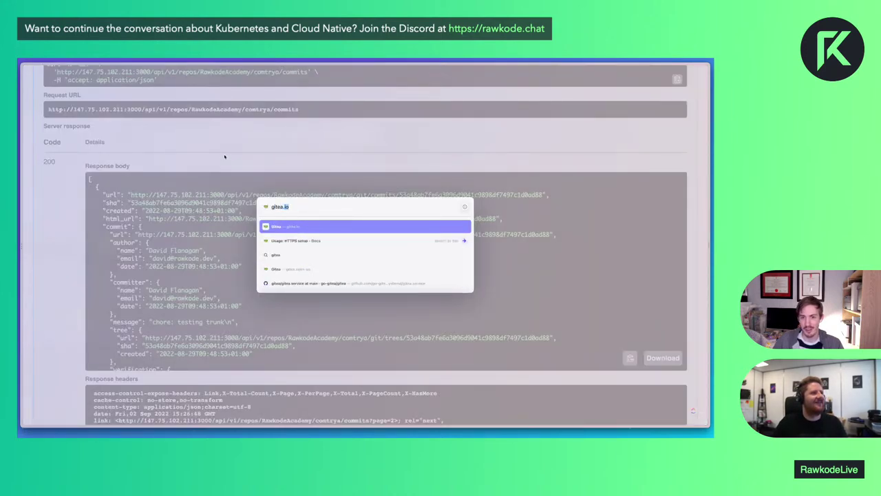
pyautogui.write('.io/t')
pyautogui.press('Return')
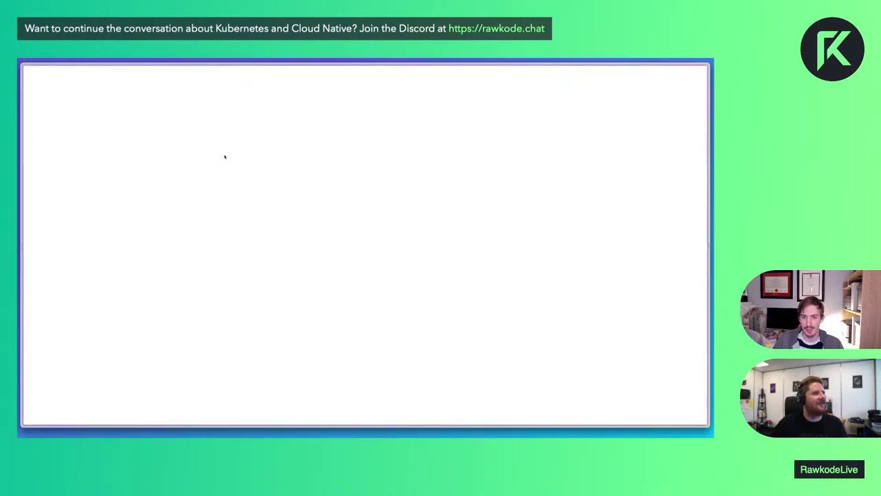
pyautogui.press('super+l')
pyautogui.press('Escape')
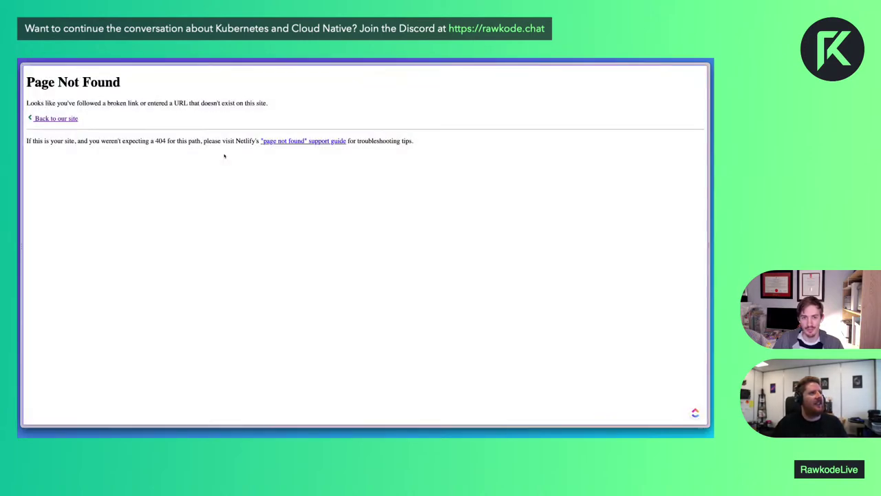
pyautogui.press('super+l')
pyautogui.press('Right')
pyautogui.write('ea')
pyautogui.press('Return')
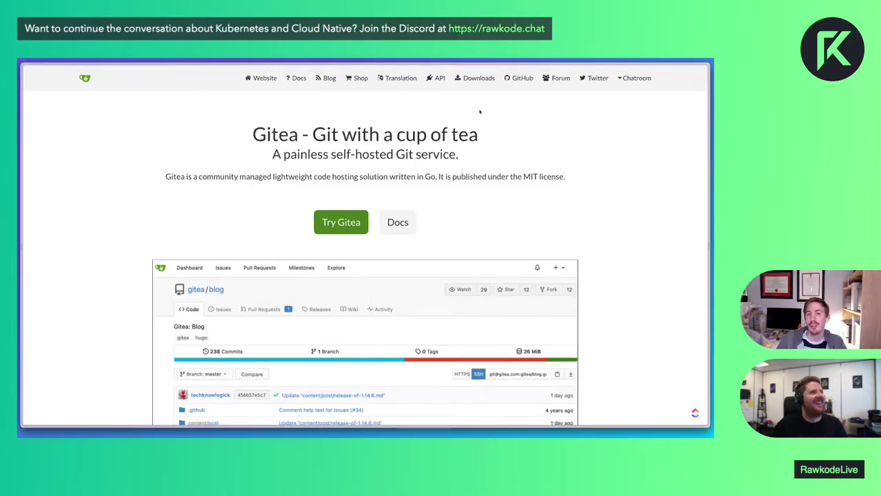
# Change the address to gitea.com/tea and load it
pyautogui.press('super+l')
pyautogui.press('Right')
pyautogui.press('BackSpace')
pyautogui.press('BackSpace')
pyautogui.press('BackSpace')
pyautogui.press('BackSpace')
pyautogui.press('BackSpace')
pyautogui.press('BackSpace')
pyautogui.press('BackSpace')
pyautogui.press('BackSpace')
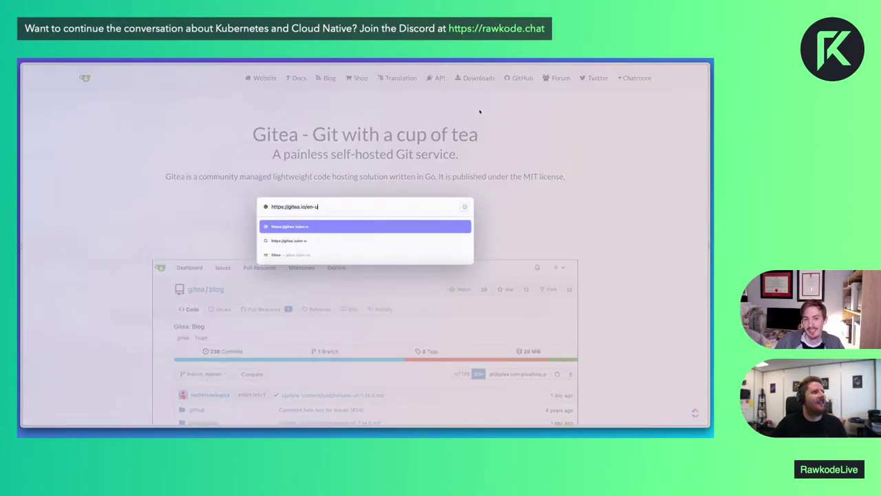
pyautogui.press('BackSpace')
pyautogui.write('com/tea')
pyautogui.press('Return')
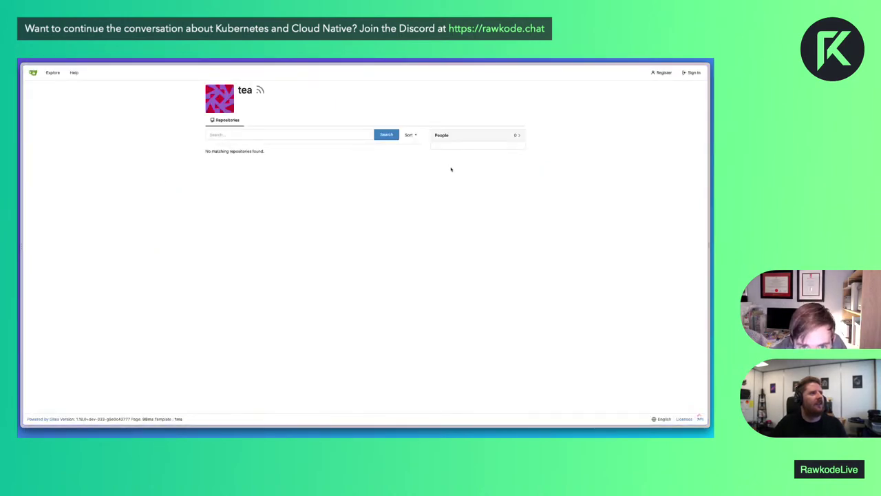
# Change the address to gitea.com/gitea/tea to reach the tea repository
pyautogui.hotkey('ctrl', 'l')
pyautogui.press('Right')
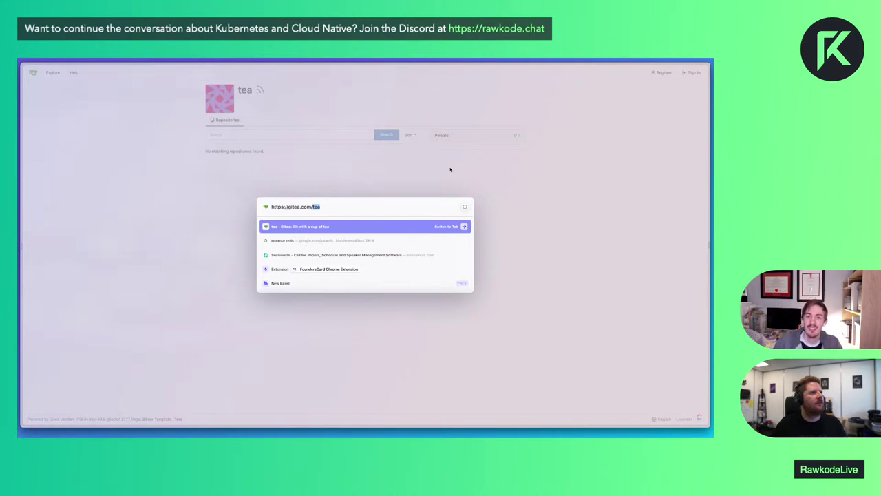
pyautogui.write('gi')
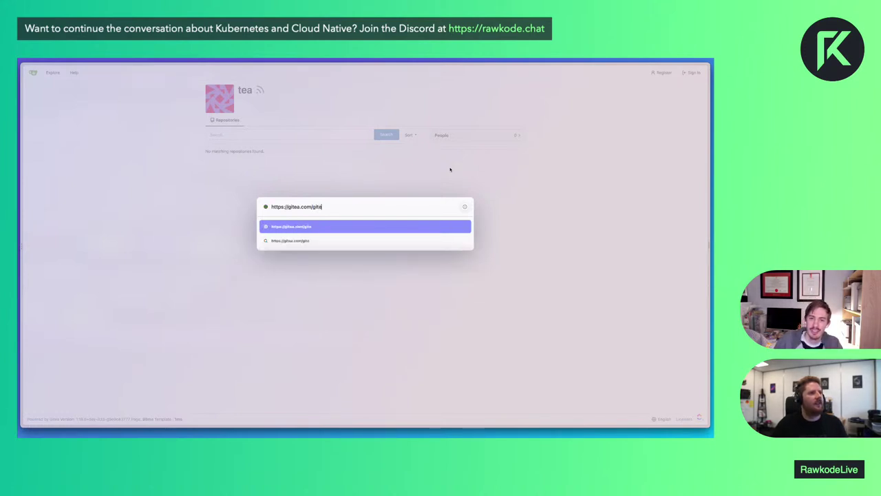
pyautogui.write('tea/tea')
pyautogui.press('Return')
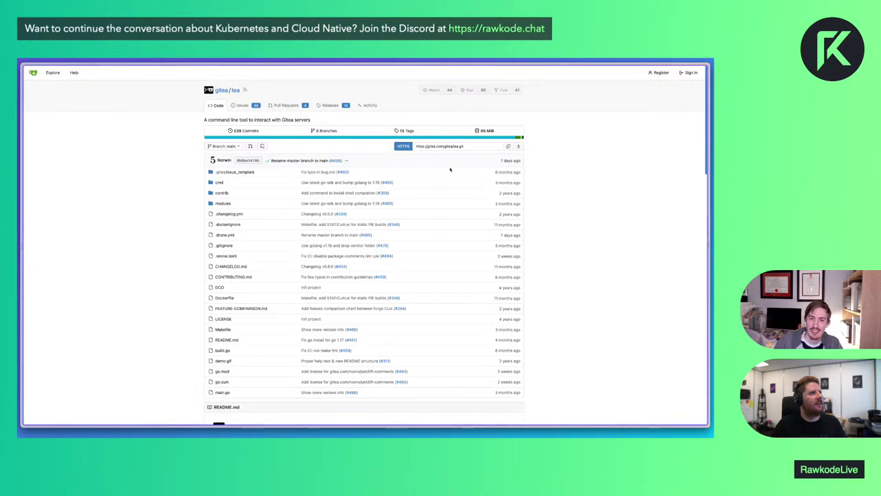
# Enlarge the page and look through the tea repo's Issues, Releases and Pull Requests
pyautogui.press('super+equal')
pyautogui.press('super+equal')
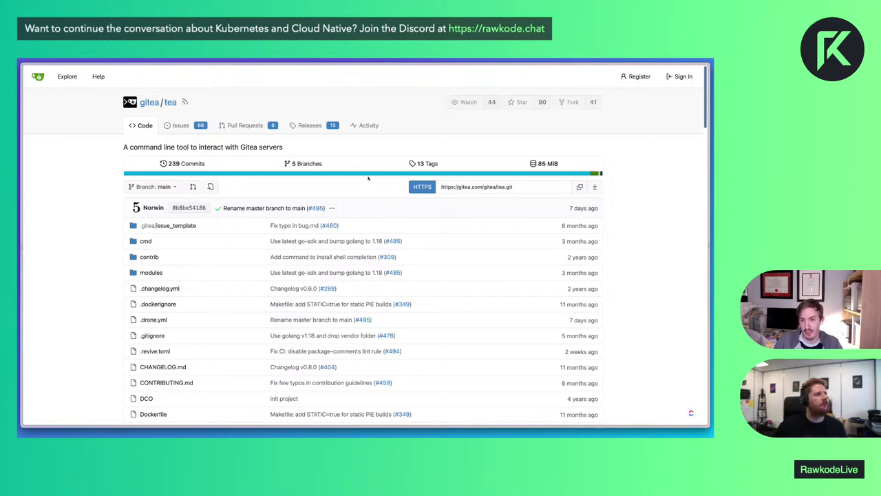
pyautogui.click(181, 125)
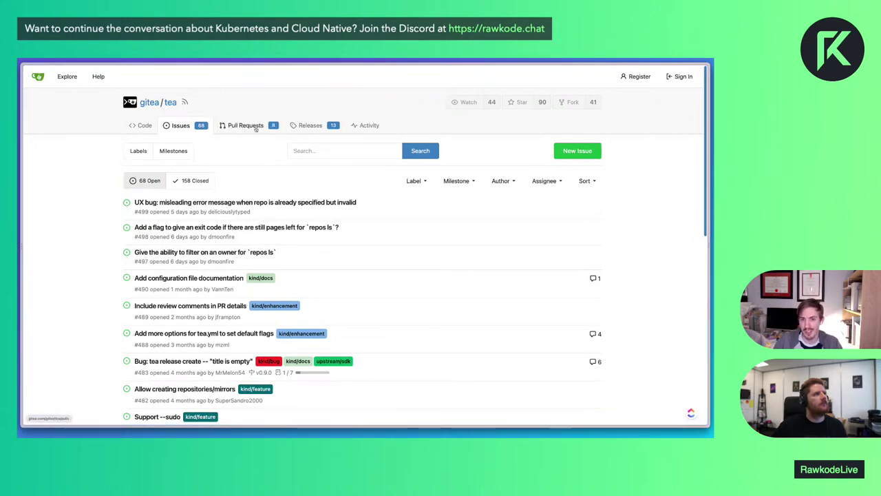
pyautogui.click(317, 129)
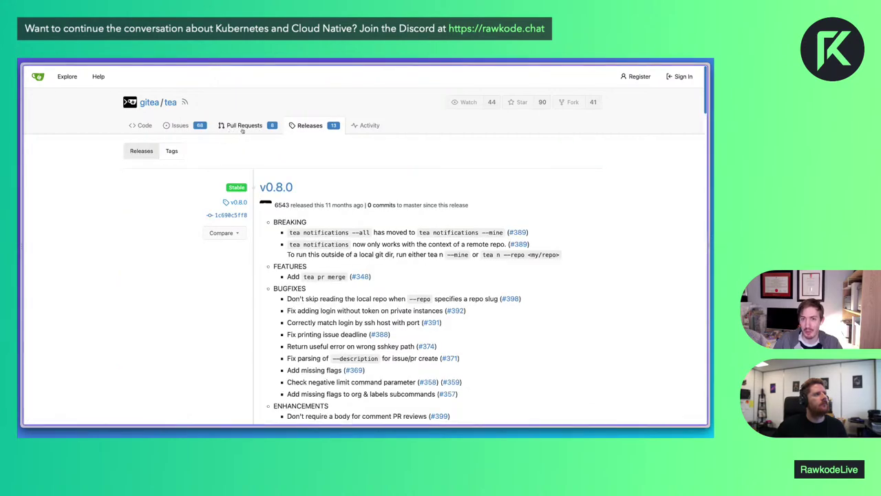
pyautogui.click(242, 129)
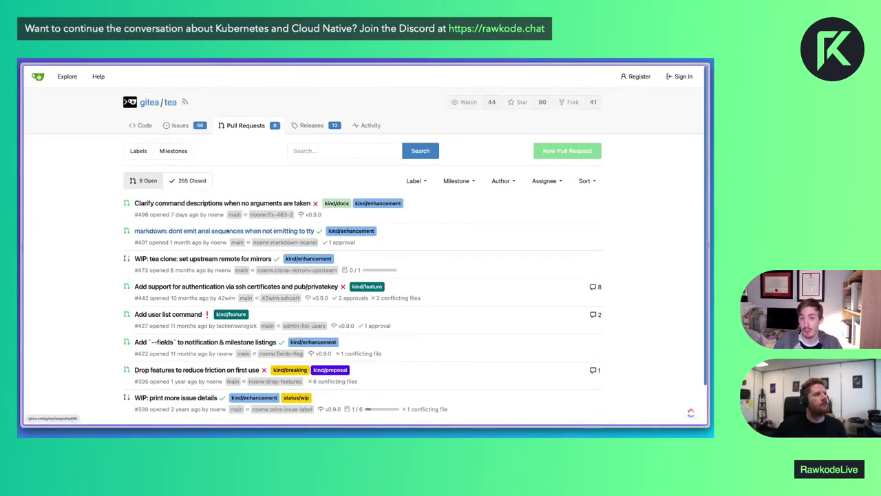
# Open pull request #491 and scroll down to its passing Drone check
pyautogui.click(222, 234)
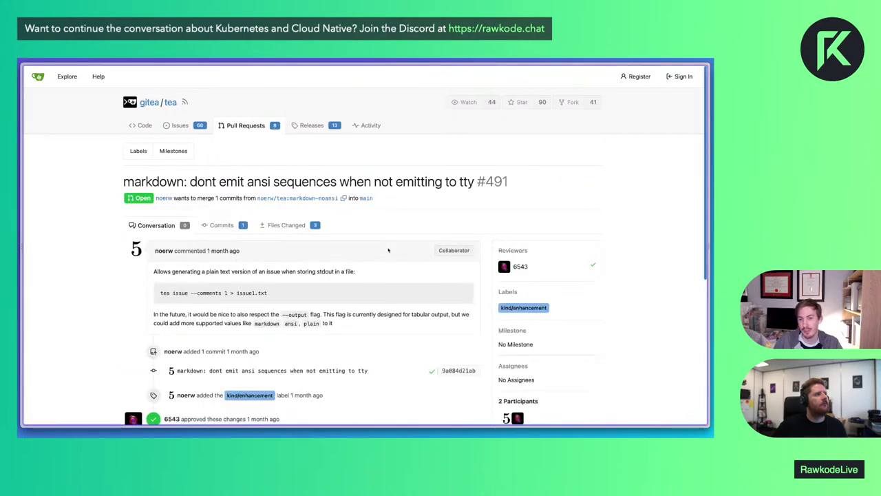
pyautogui.scroll(-1, 661, 261)
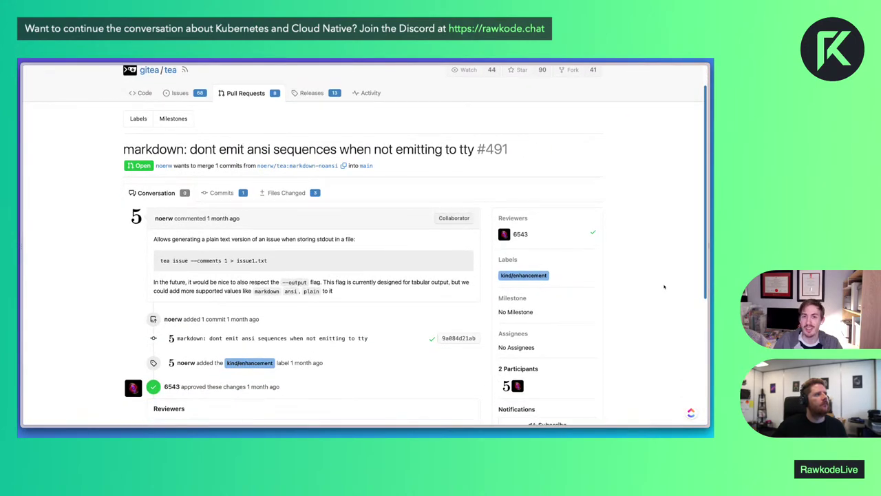
pyautogui.scroll(-1, 664, 286)
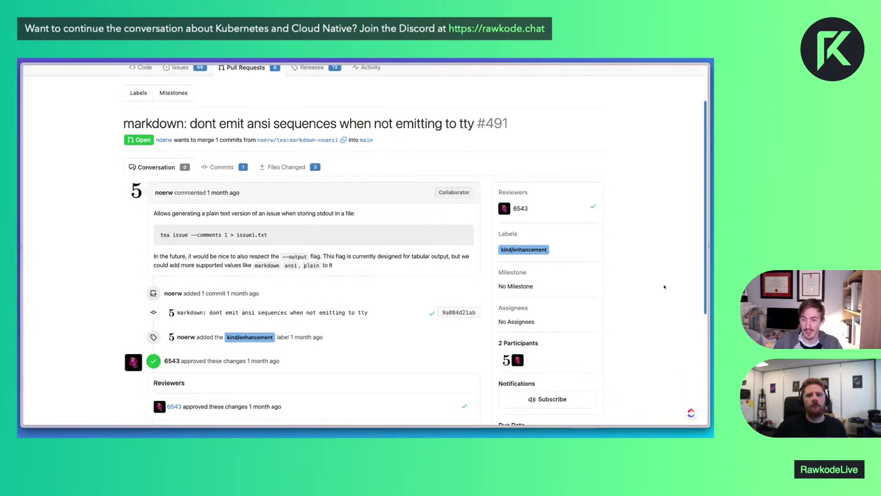
pyautogui.scroll(-3, 664, 286)
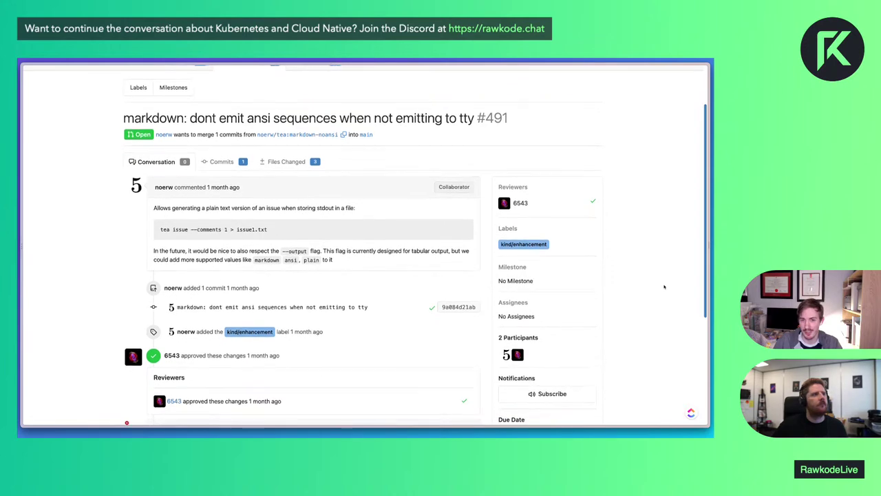
pyautogui.scroll(-3, 664, 286)
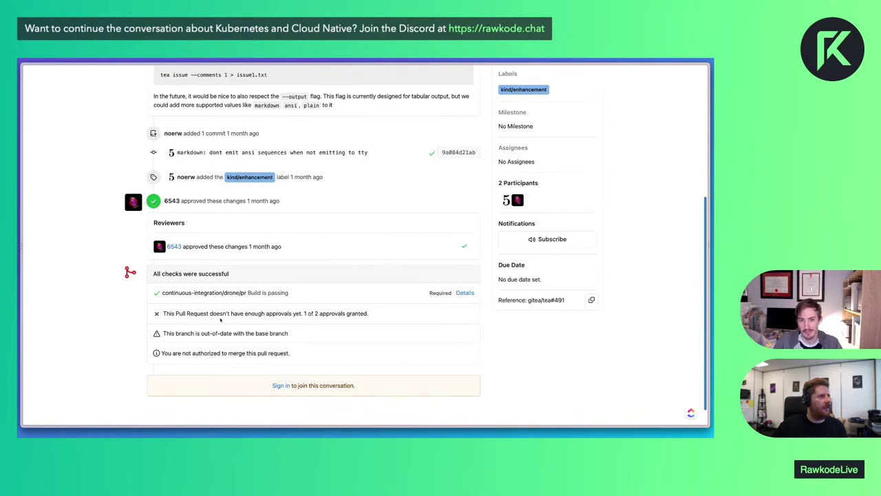
# Open Drone build #654, view its vendor, build and clone logs, then return to the PR list
pyautogui.click(465, 292)
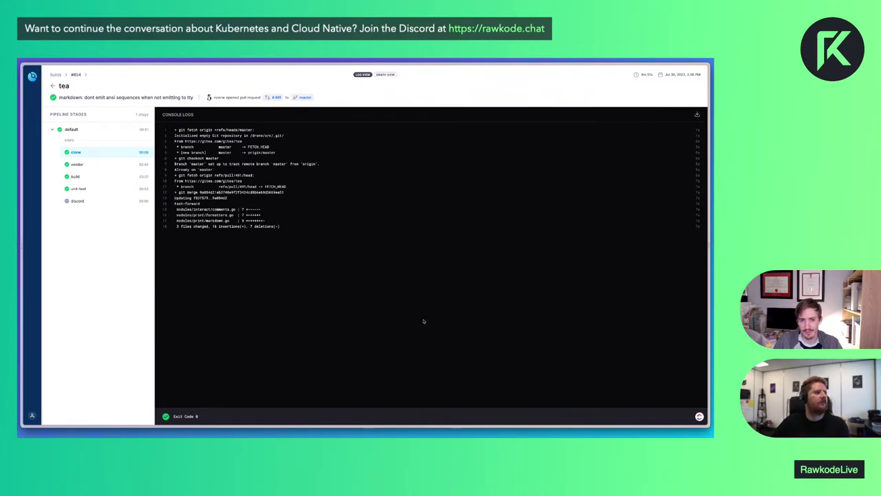
pyautogui.press('super+l')
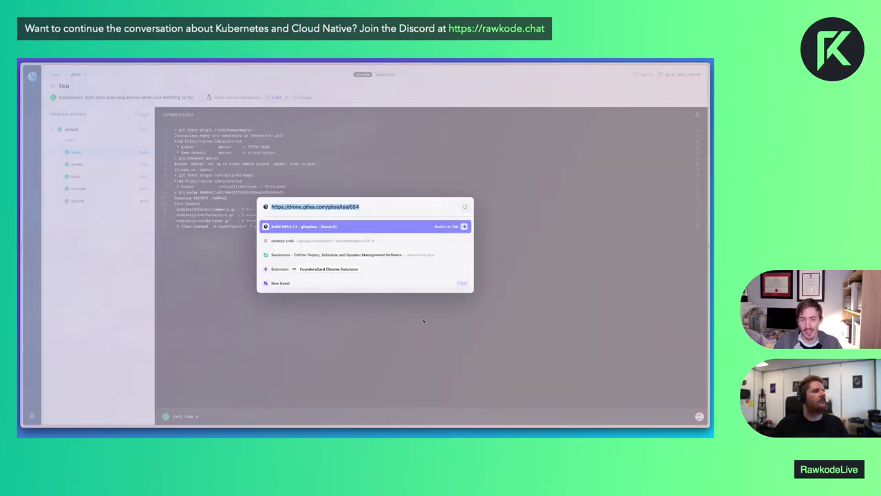
pyautogui.press('Escape')
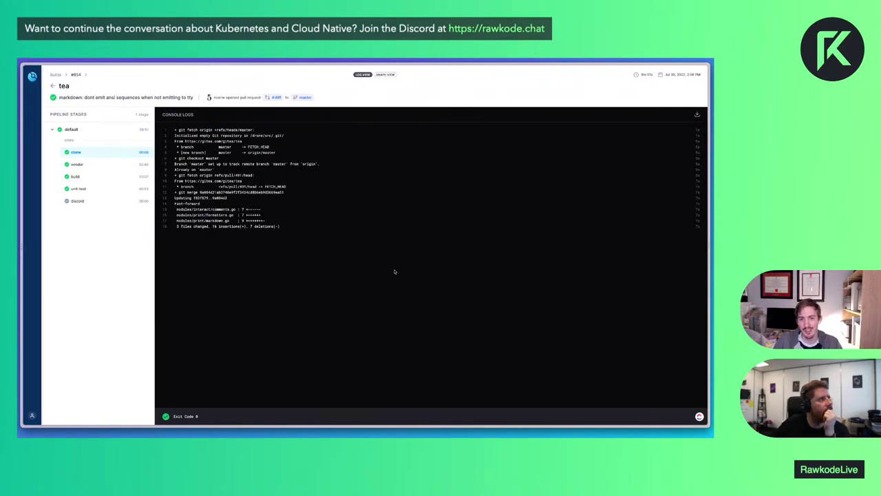
pyautogui.click(87, 165)
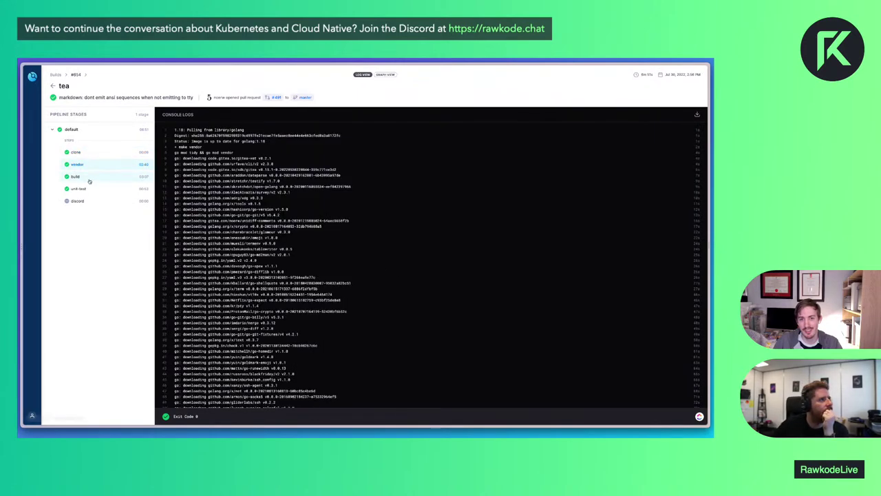
pyautogui.click(89, 179)
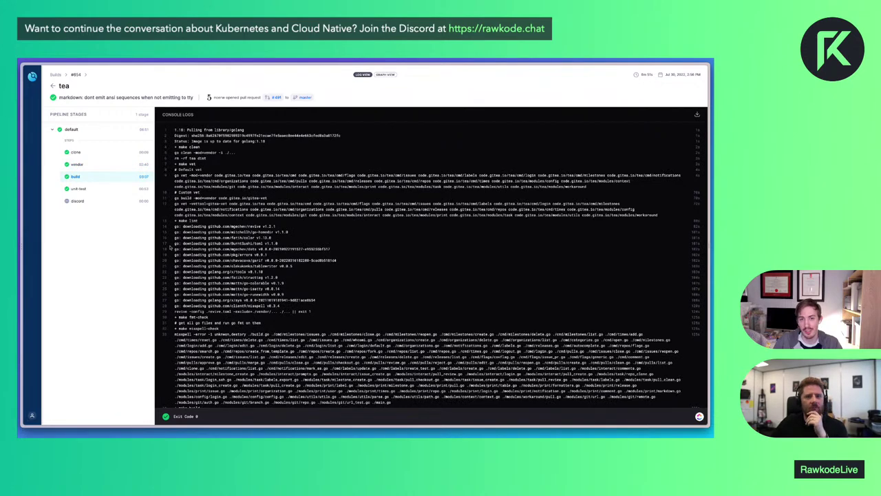
pyautogui.hotkey('ctrl', '+')
pyautogui.hotkey('ctrl', '+')
pyautogui.hotkey('ctrl', '+')
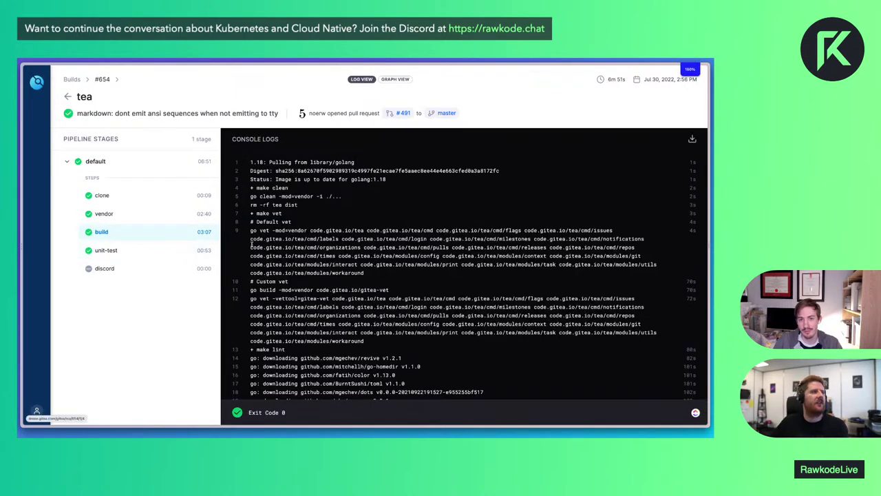
pyautogui.press('Up')
pyautogui.press('Up')
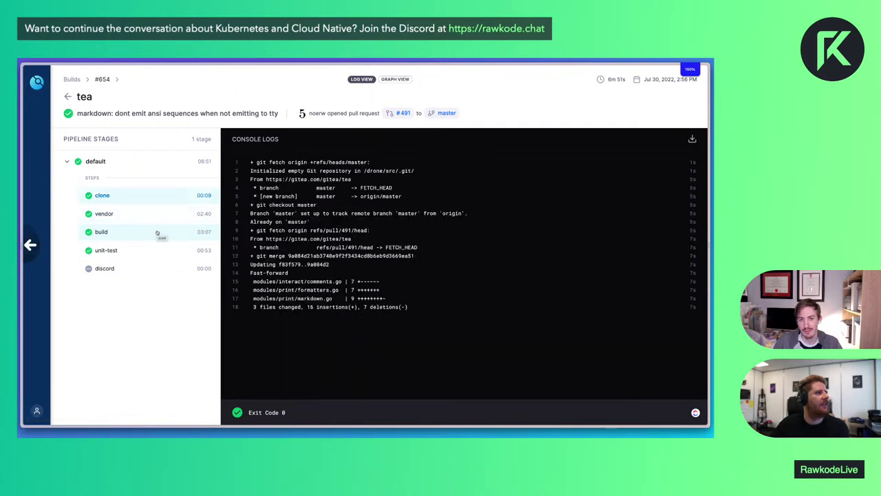
pyautogui.hotkey('alt', 'Left')
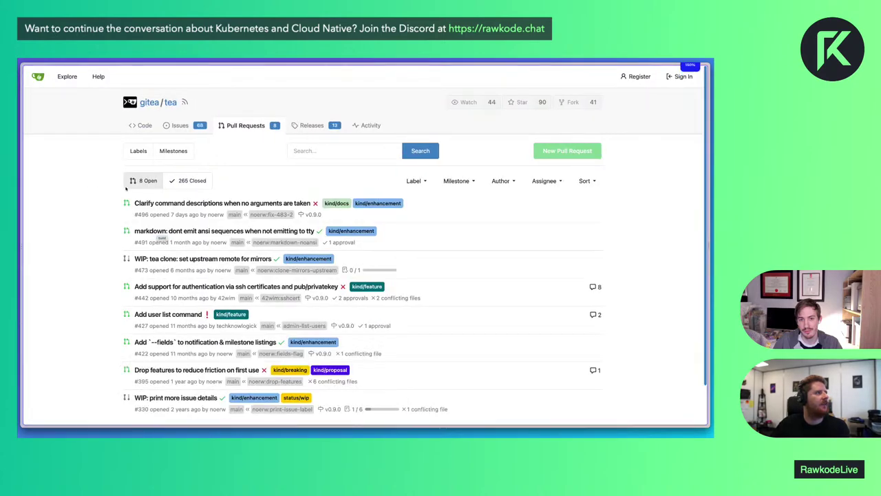
# Browse to .gitea/issue_template/bug.md and read the bug report template
pyautogui.click(148, 129)
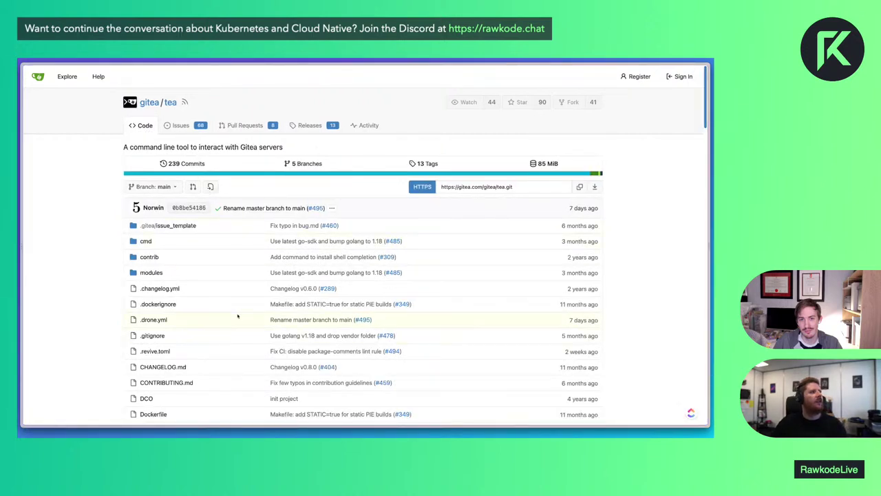
pyautogui.click(166, 226)
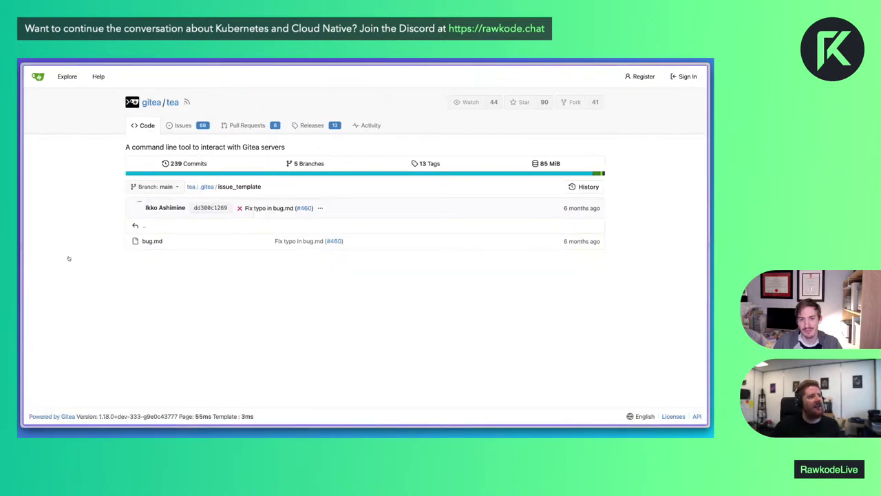
pyautogui.click(149, 243)
pyautogui.scroll(-3, 231, 324)
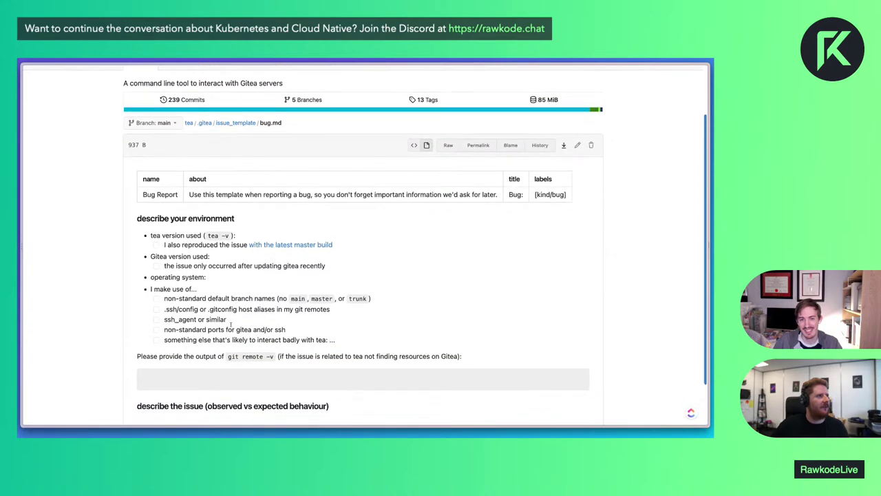
pyautogui.scroll(-2, 231, 324)
pyautogui.scroll(5, 194, 135)
# Start a new issue from the Issues list, then return to the Code tab
pyautogui.click(179, 125)
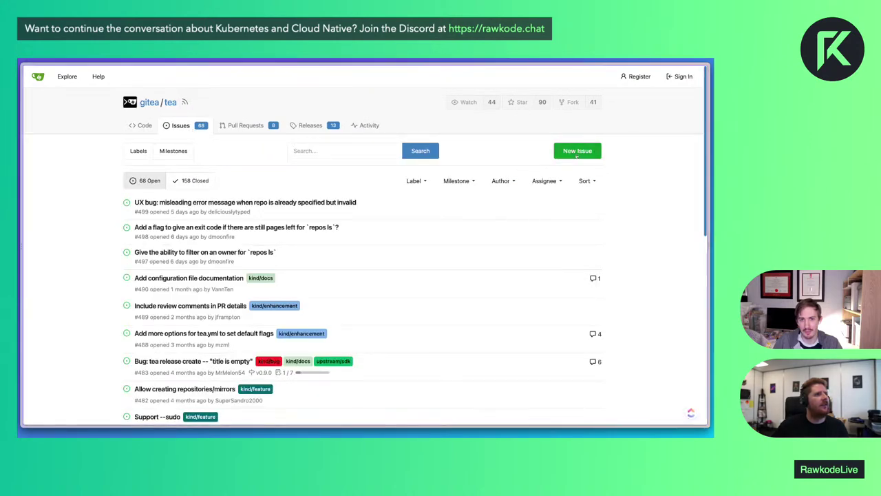
pyautogui.click(577, 152)
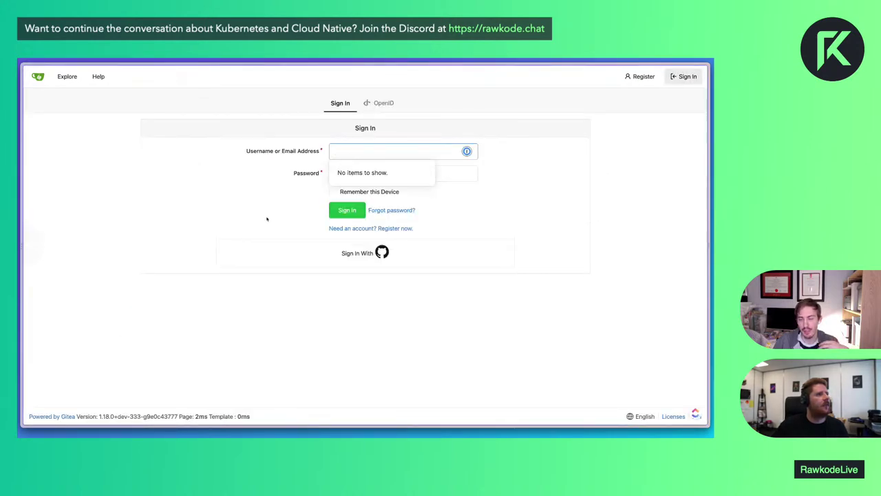
pyautogui.hscroll(-5, 267, 219)
pyautogui.click(141, 124)
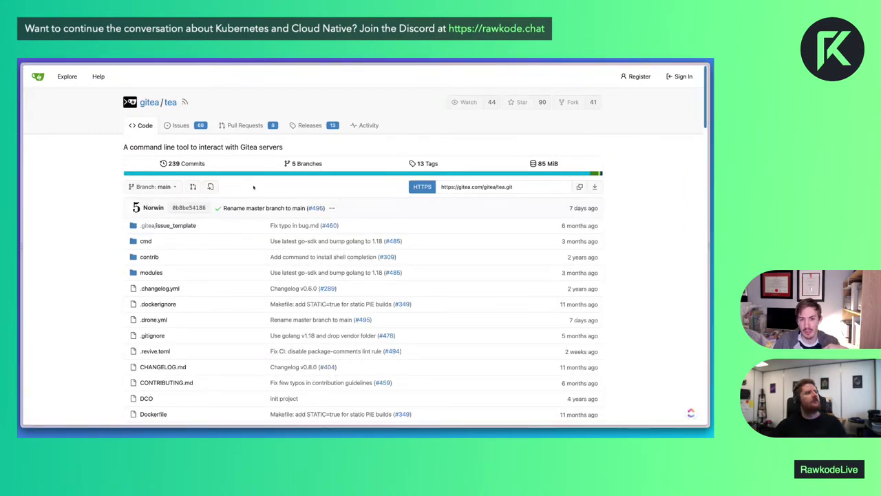